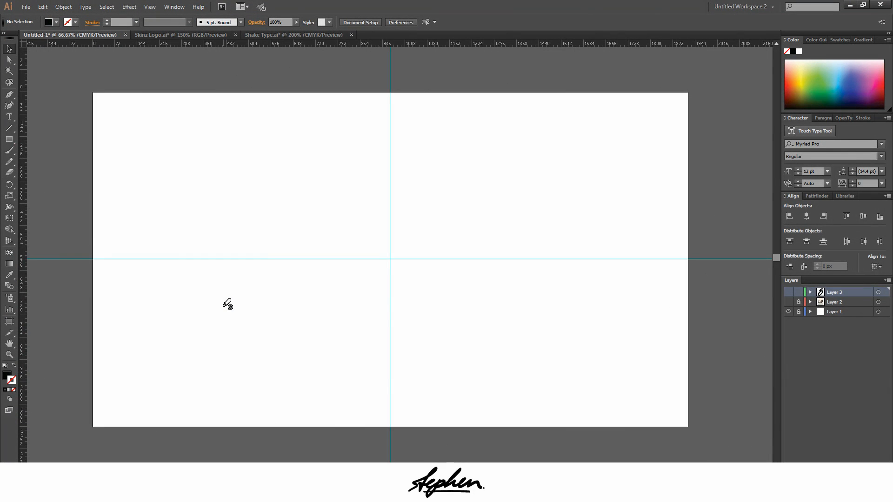
Open the preferences and review the Selection & Anchor Display settings for anchors, handles and snapping
key(ctrl+k)
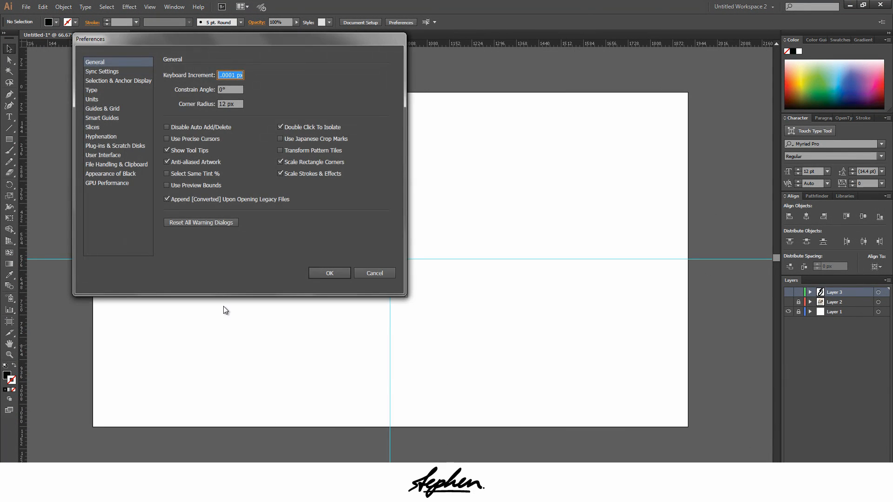
drag(223, 39, 319, 96)
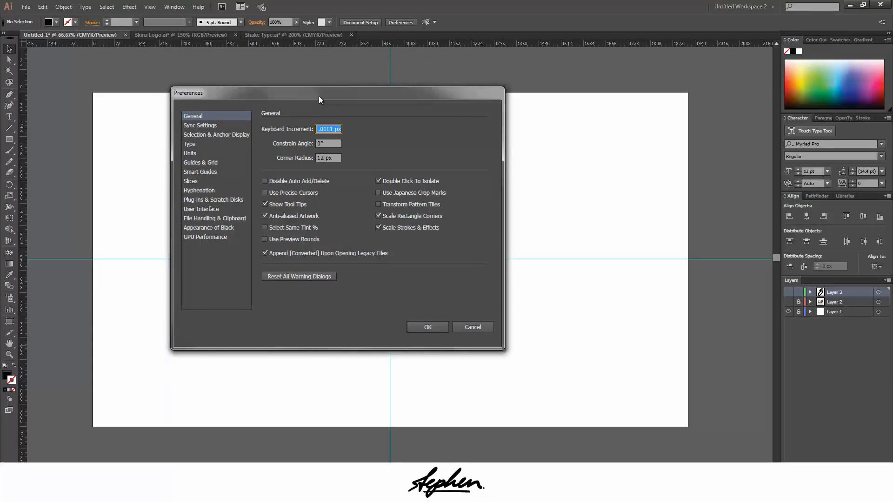
click(229, 135)
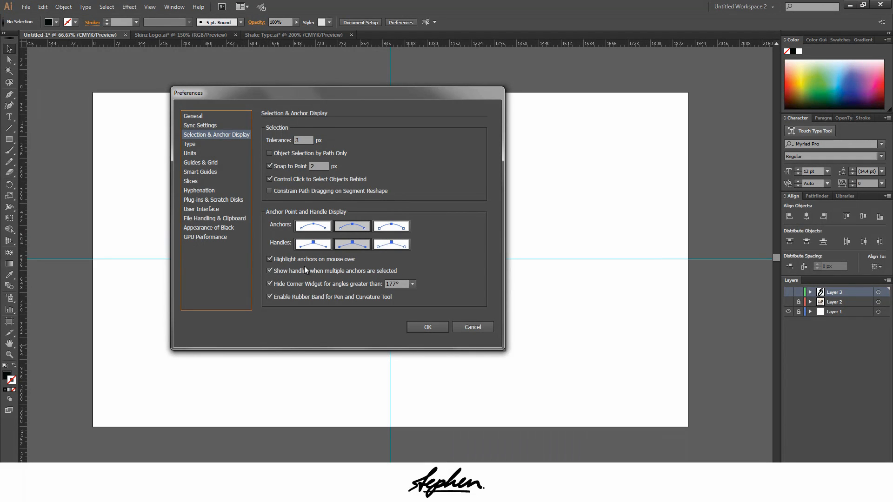
click(426, 327)
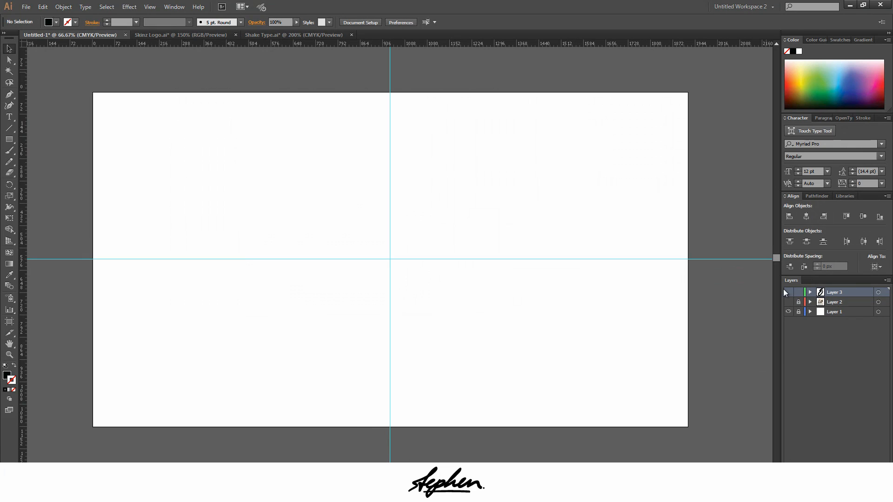
Show Layer 3 and select the finished letter S with Direct Selection to inspect its anchor points and handles
click(788, 293)
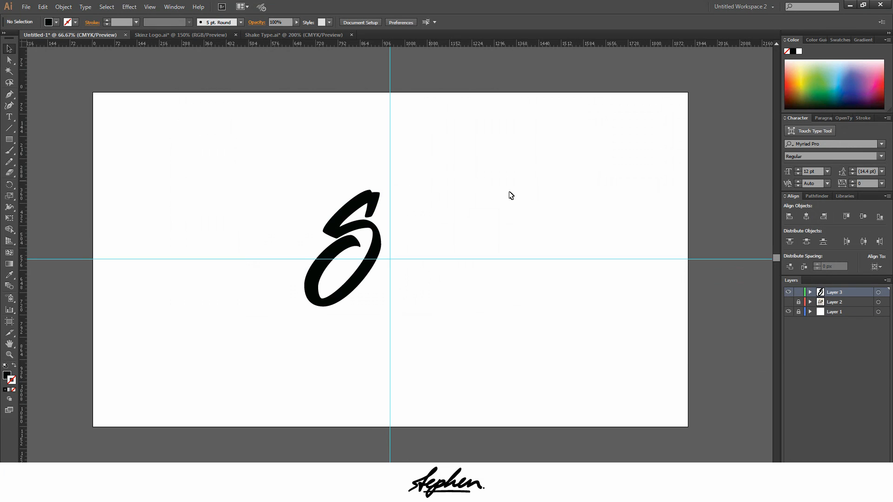
scroll(119, 258, up, 1)
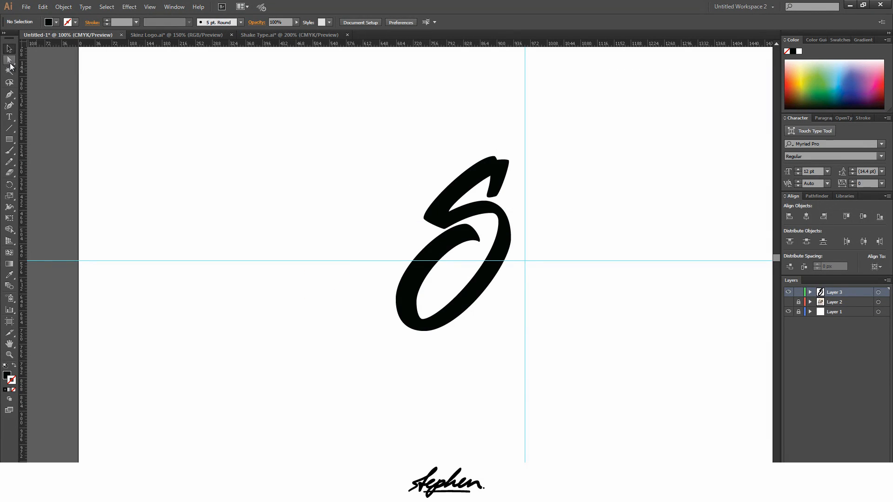
click(9, 61)
drag(350, 125, 555, 357)
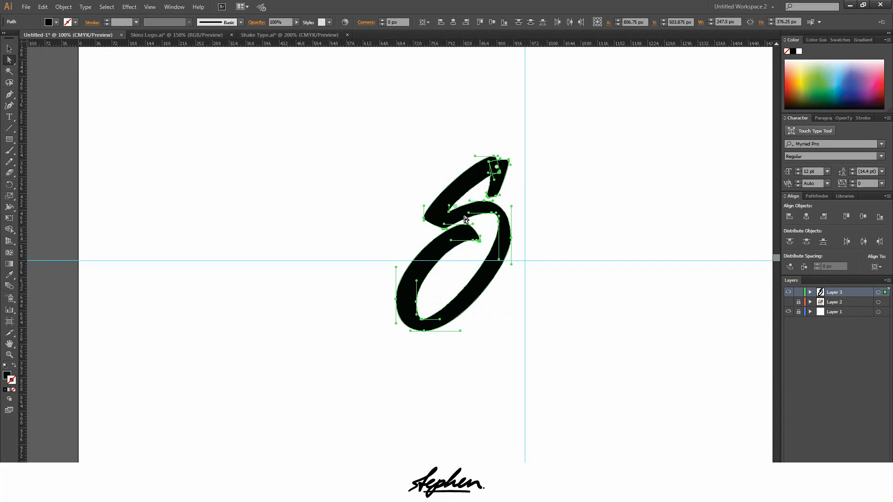
key(v)
click(242, 169)
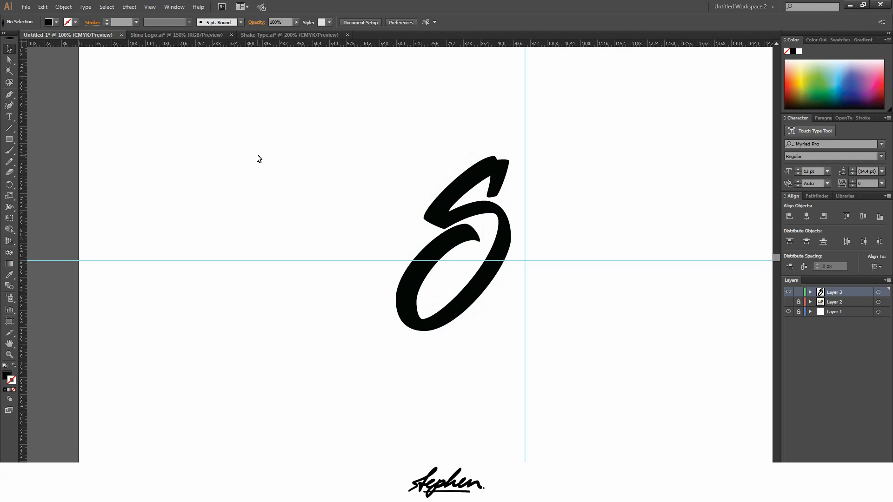
View the anchor points of all lettering in Skinz Logo.ai and Shake Type.ai, and return to the Untitled-1 document
click(186, 38)
key(ctrl+a)
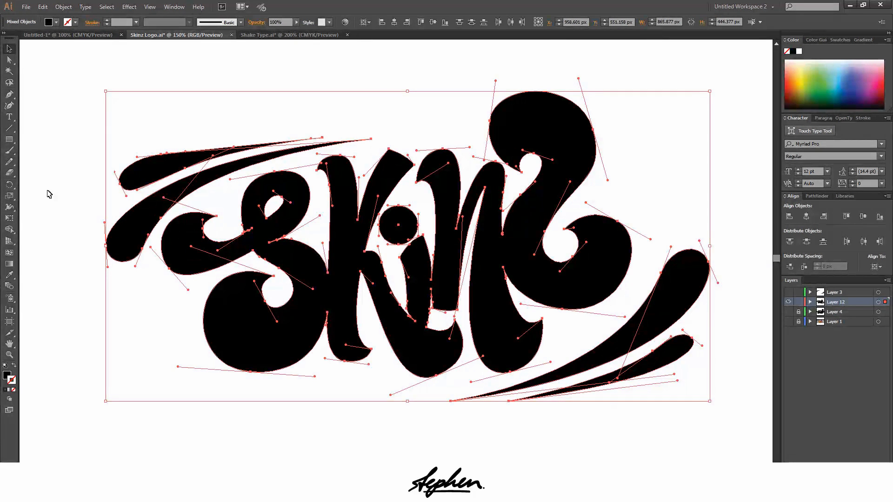
click(281, 35)
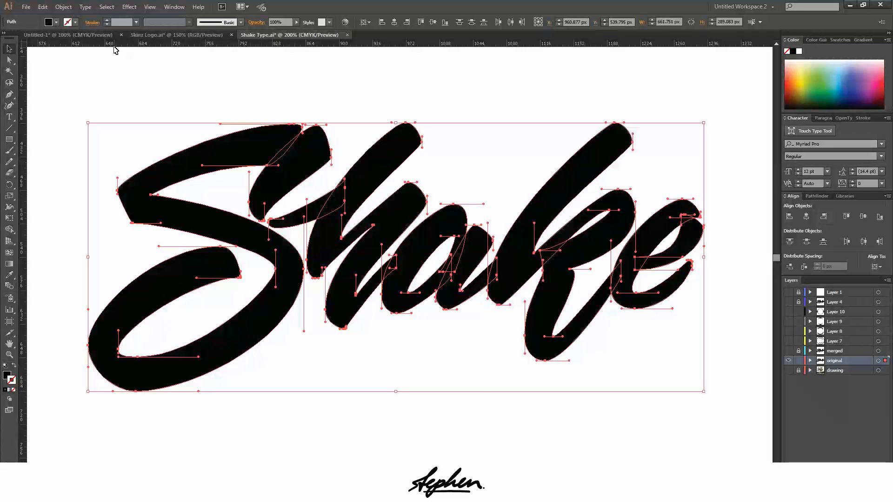
click(69, 35)
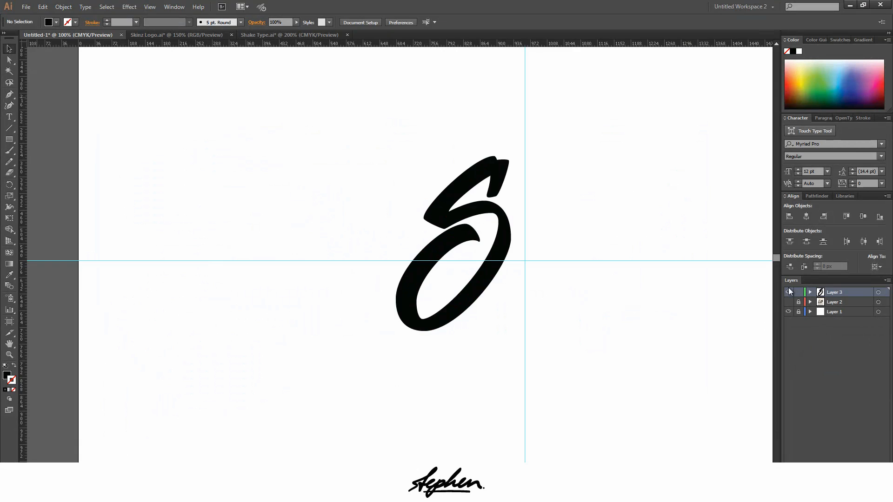
Hide Layer 3 and show the lettering sketch on Layer 2
click(788, 292)
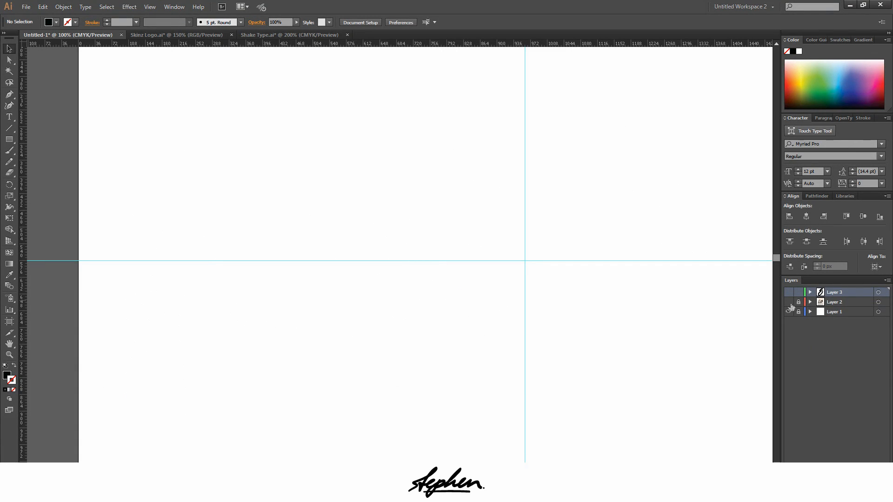
click(789, 302)
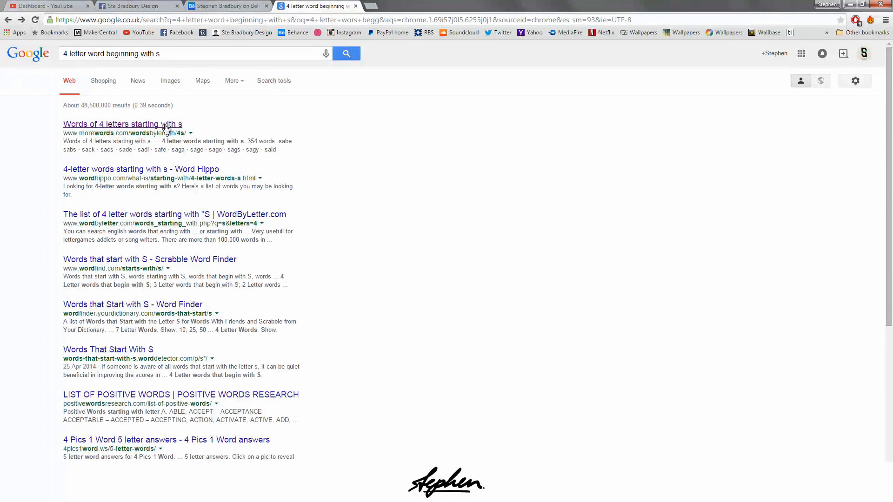
Switch to the browser and look through the morewords.com list of 4-letter words starting with s
click(133, 125)
scroll(205, 193, down, 20)
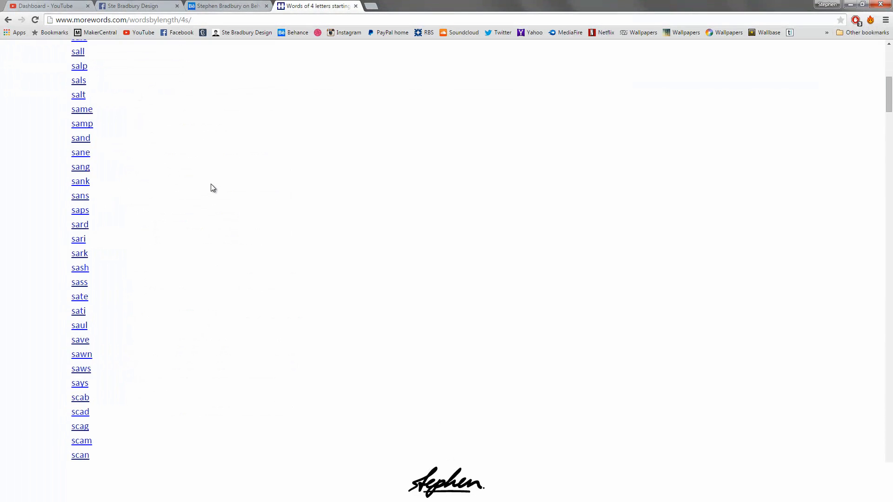
scroll(218, 177, down, 20)
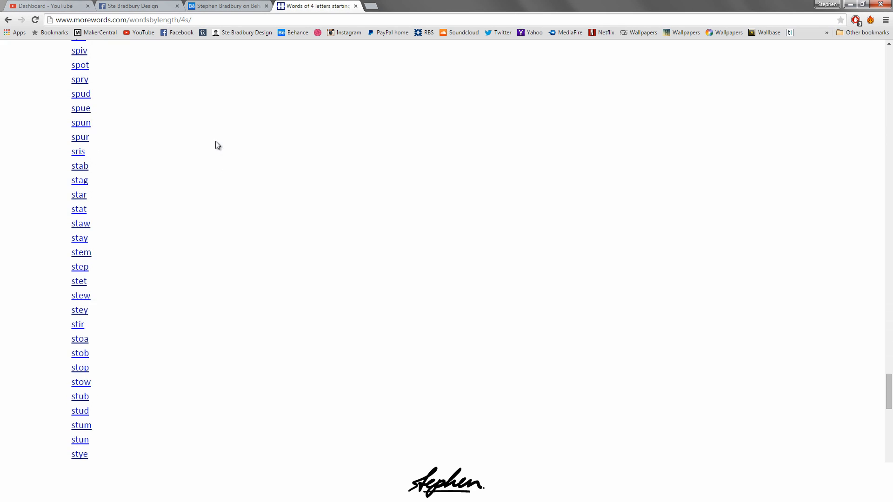
scroll(214, 135, up, 15)
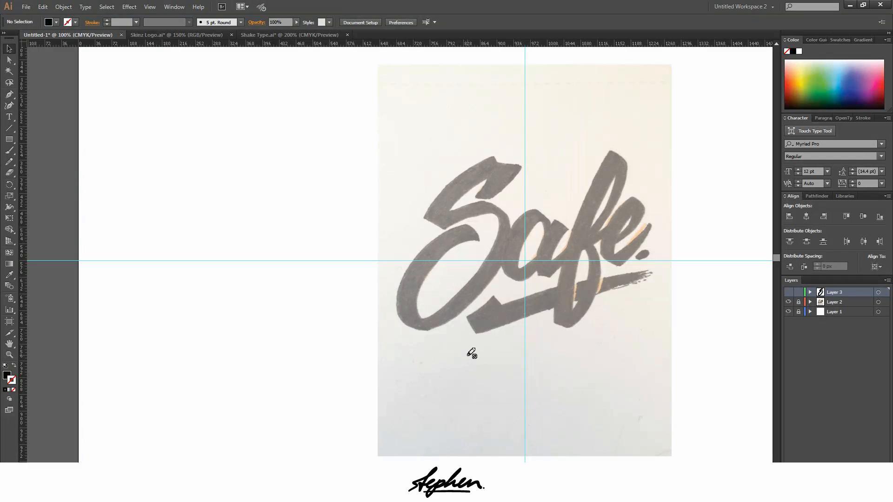
Switch back to Illustrator, hide Layer 2 and close the Untitled-1 document
click(785, 302)
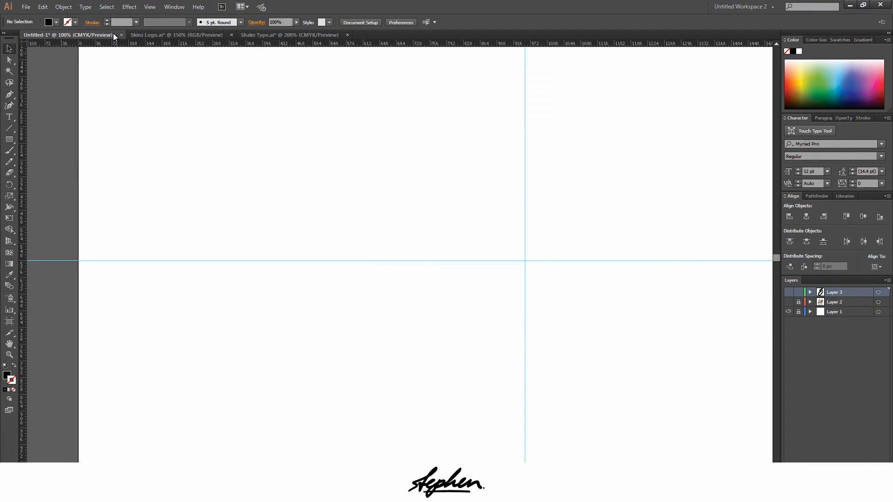
click(122, 36)
click(493, 260)
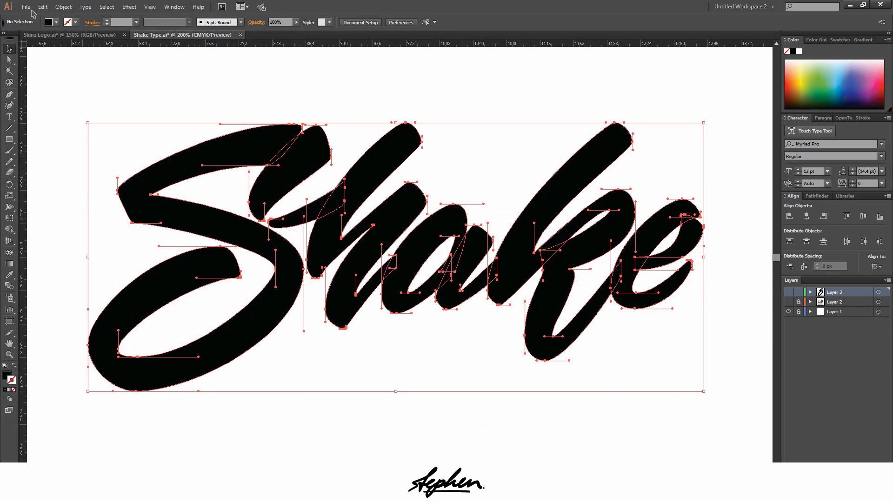
Create a new landscape document of 1920 × 1080 px with one artboard
click(26, 7)
click(41, 17)
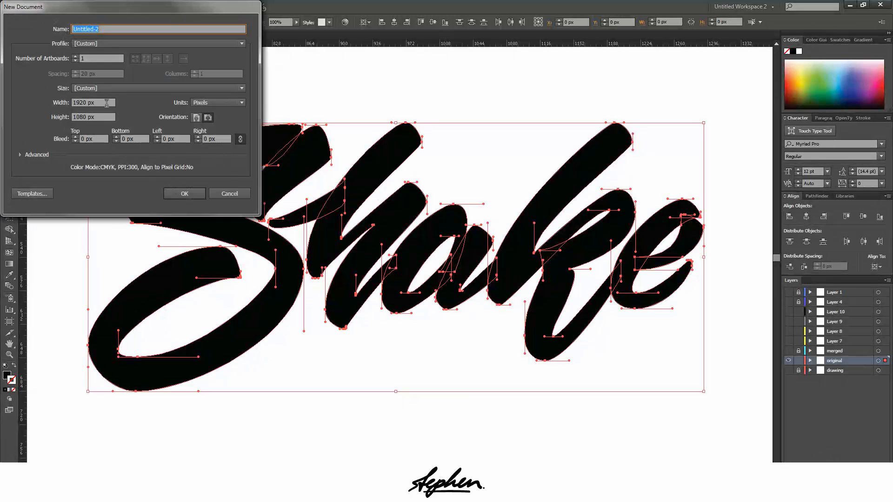
click(179, 195)
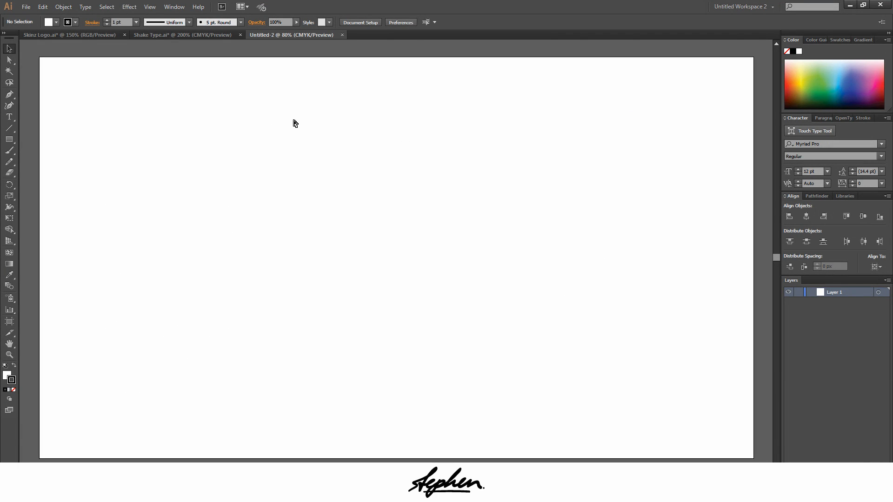
Show the rulers and place one vertical and one horizontal guide on the artboard
key(ctrl+r)
drag(26, 87, 248, 109)
drag(282, 47, 260, 190)
Centre both guides horizontally and vertically on the artboard and lock Layer 1
key(ctrl+a)
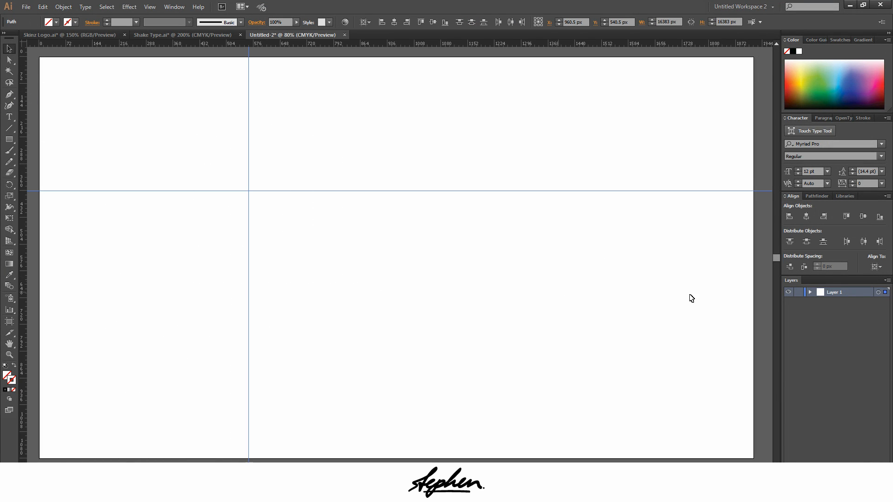
click(805, 218)
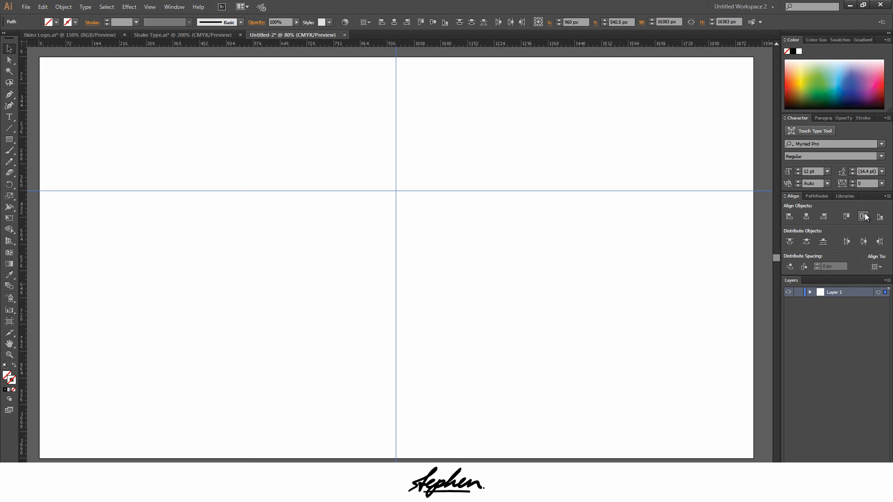
click(863, 216)
click(799, 292)
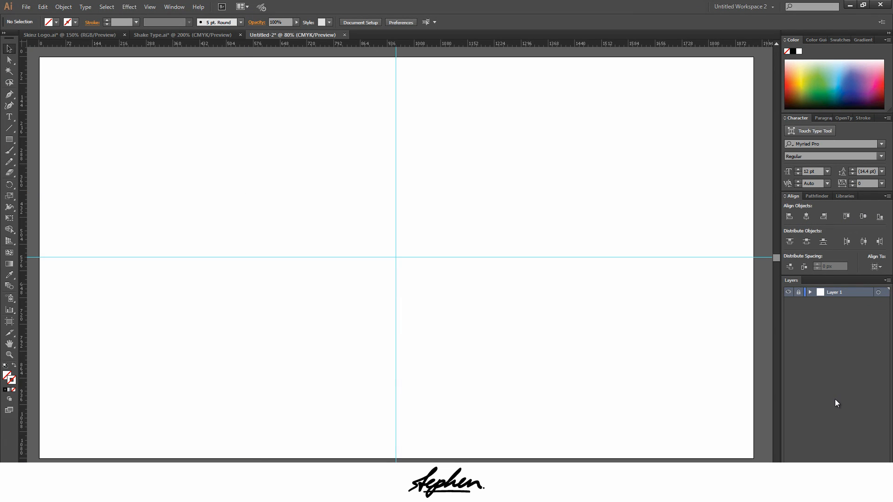
Add a new layer and bring the sketch photo 2015-05-28 22.01.11.jpg into it from the recently changed synced files
key(ctrl+l)
click(816, 493)
click(830, 431)
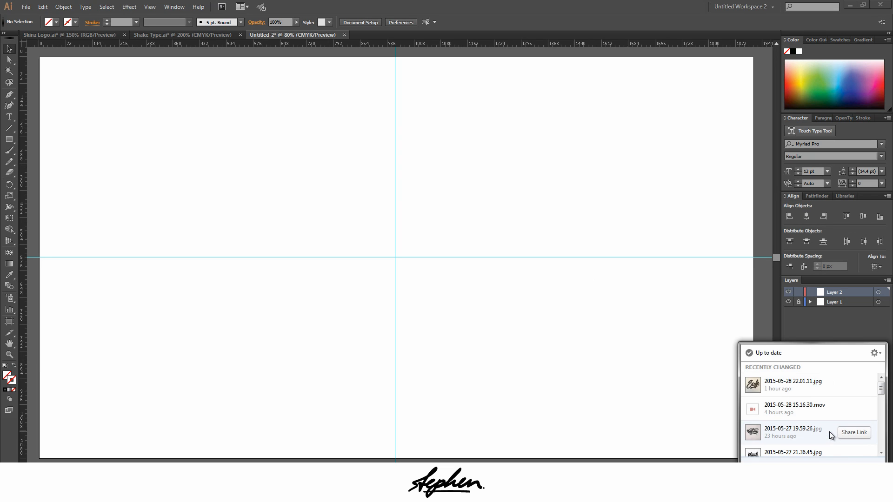
click(781, 387)
drag(391, 294, 47, 272)
click(124, 308)
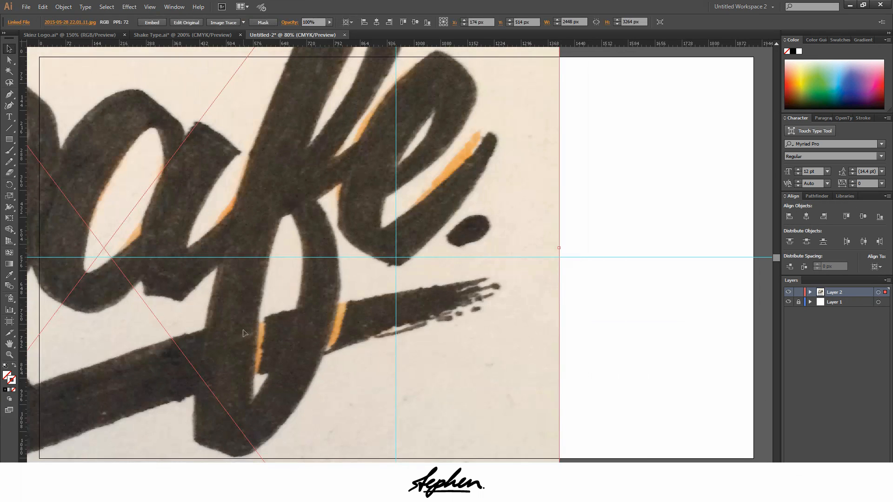
Move the sketch photo to the guides' intersection and scale it down about its centre to about 907 × 1209 px
drag(243, 333, 466, 320)
drag(349, 242, 417, 265)
scroll(429, 266, down, 5)
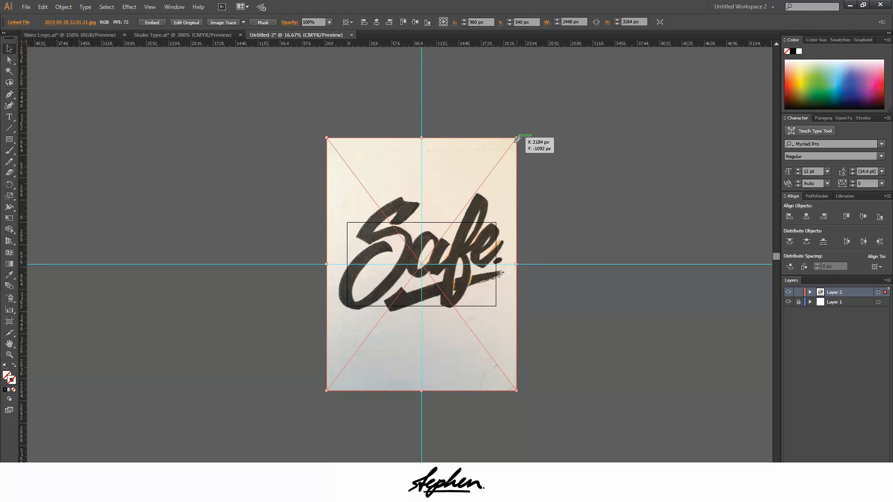
drag(518, 138, 457, 218)
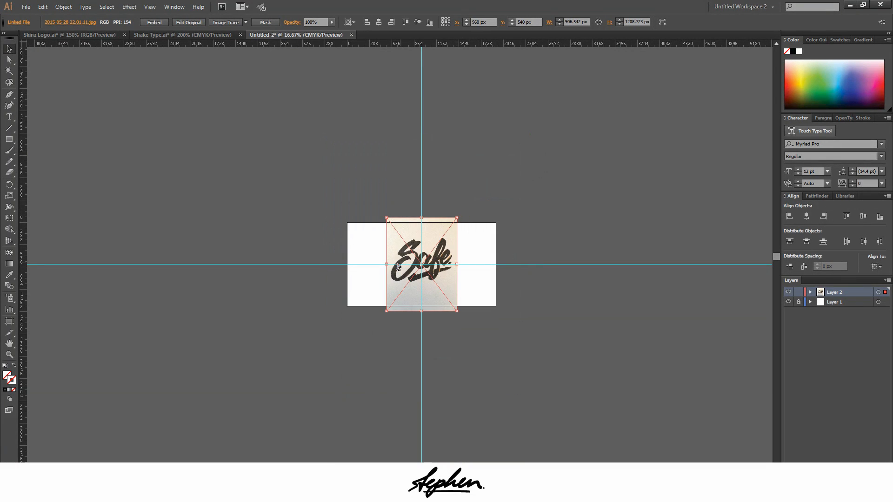
scroll(398, 266, up, 5)
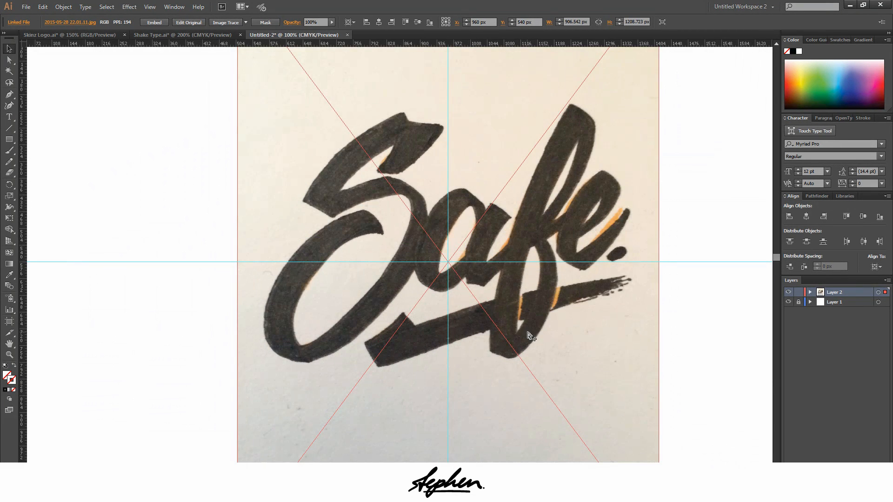
scroll(735, 318, up, 2)
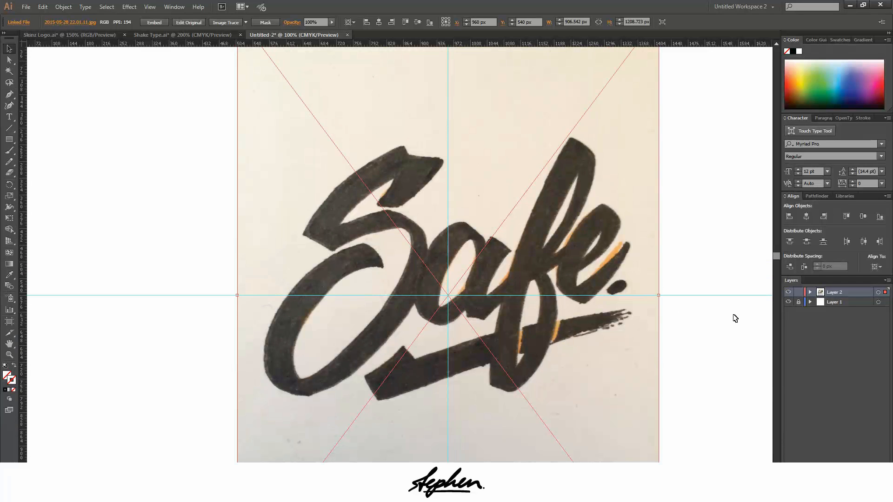
Lock Layer 2 and set it to dim images to 50%
click(798, 292)
double_click(821, 294)
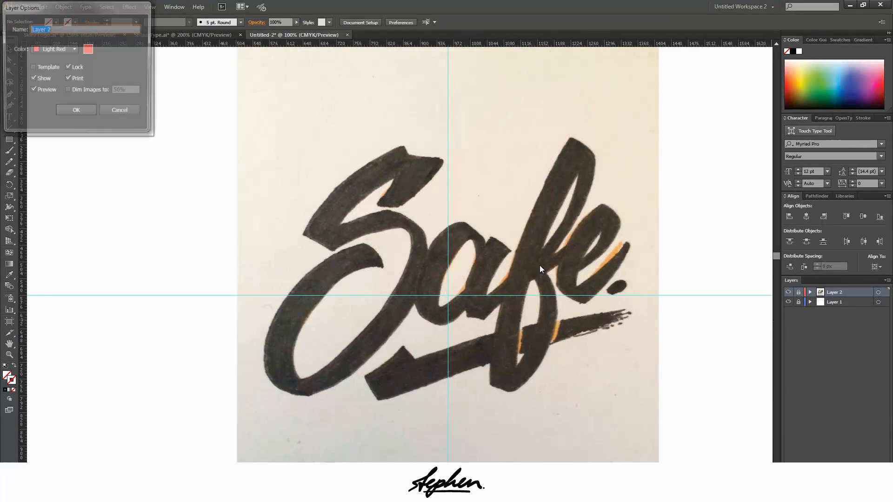
click(119, 110)
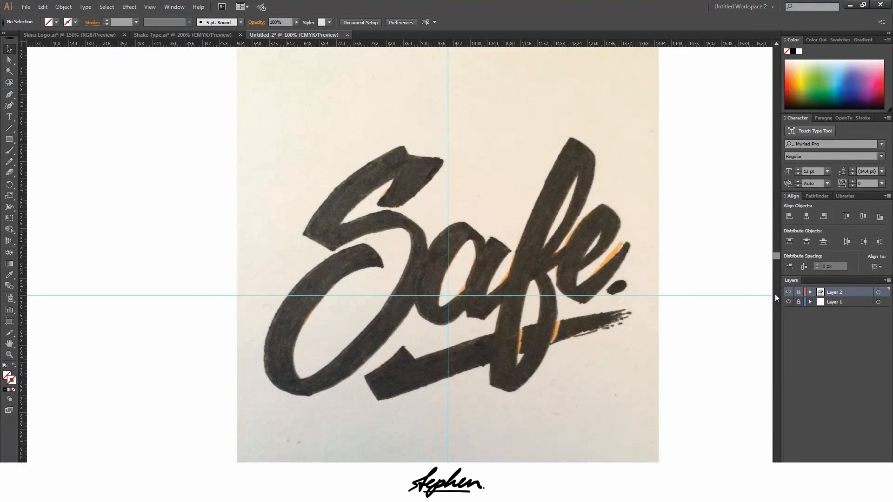
double_click(822, 294)
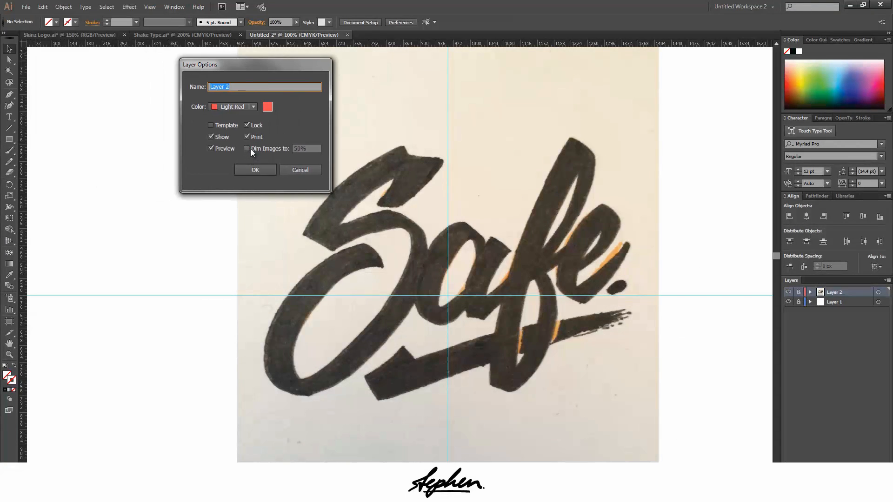
click(246, 149)
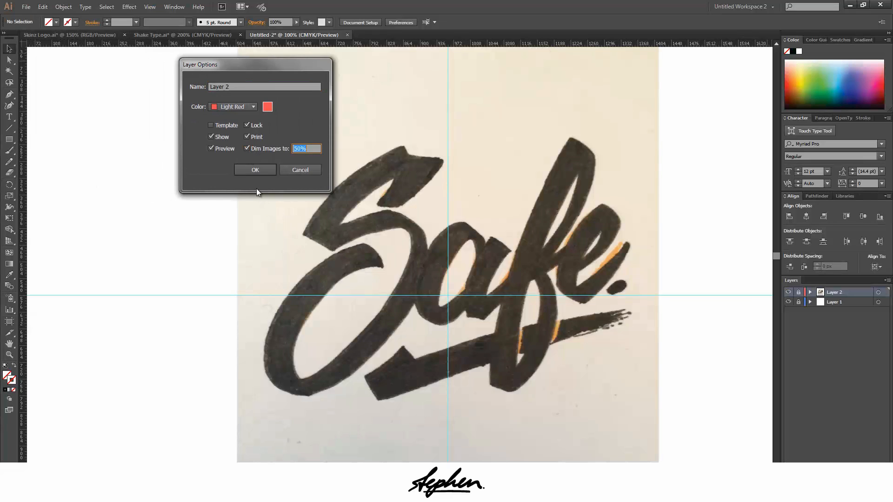
click(255, 170)
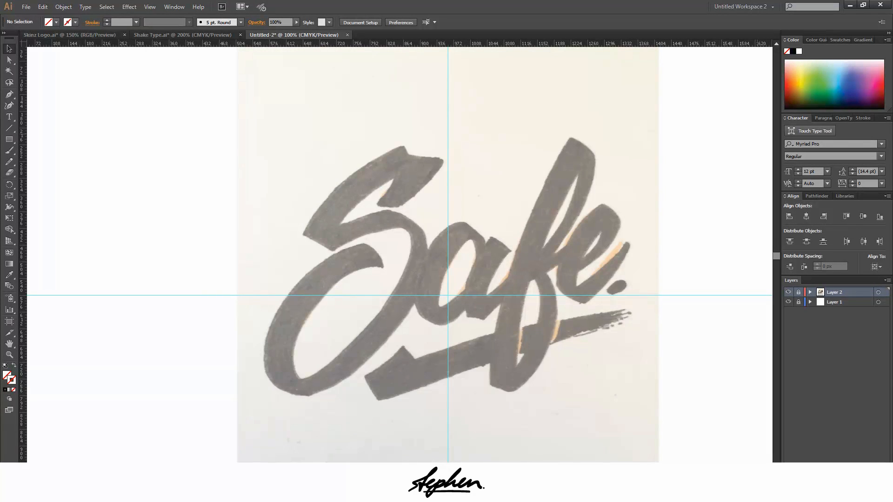
Add a new layer above the locked ones and set no fill with a black 000000 stroke
key(ctrl+l)
click(14, 382)
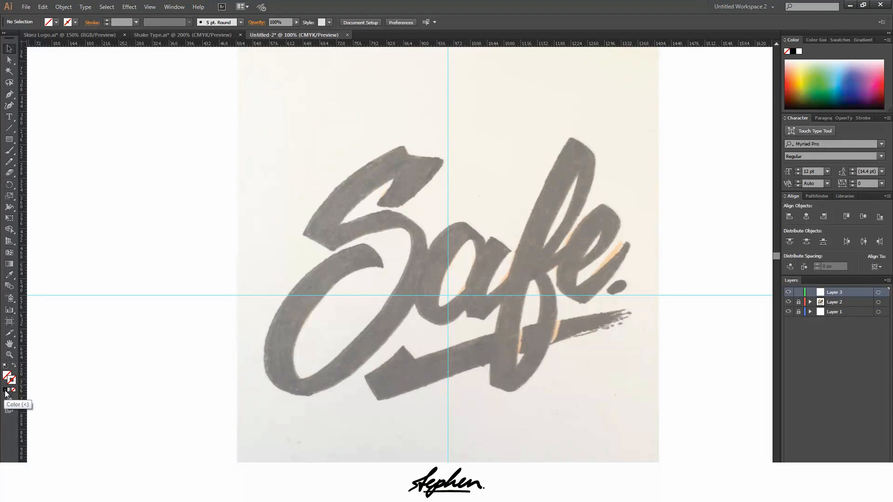
click(4, 393)
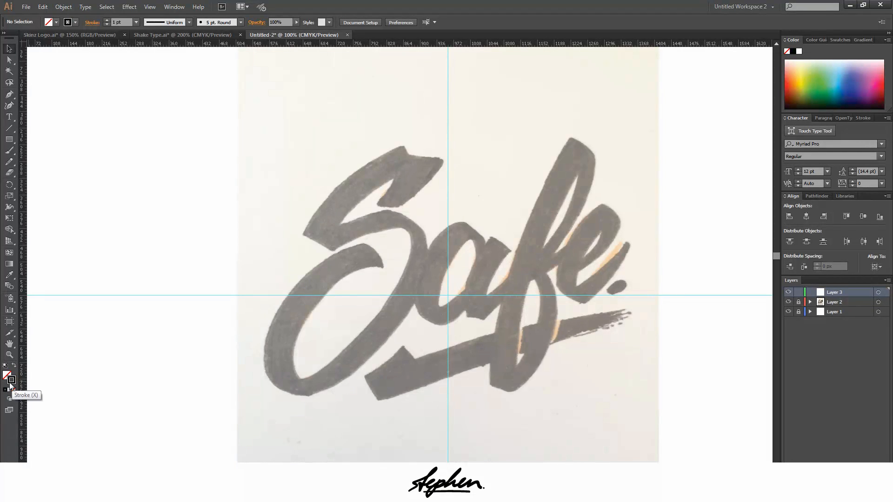
double_click(12, 382)
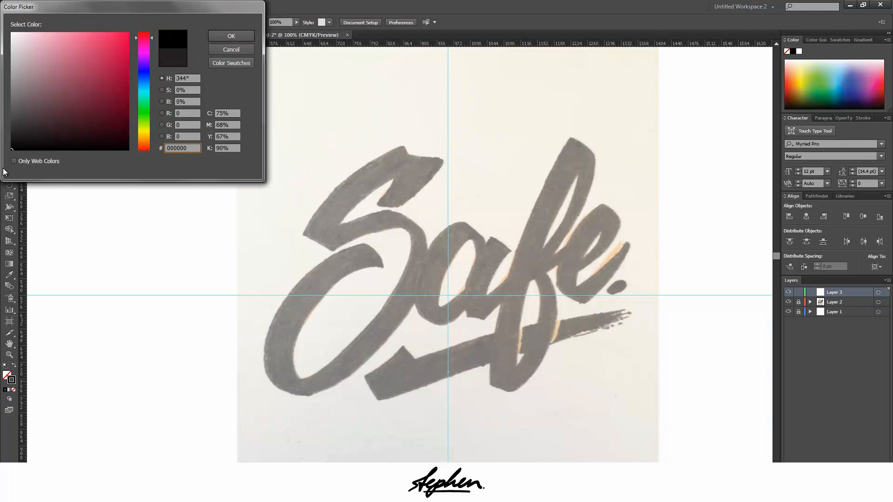
click(216, 37)
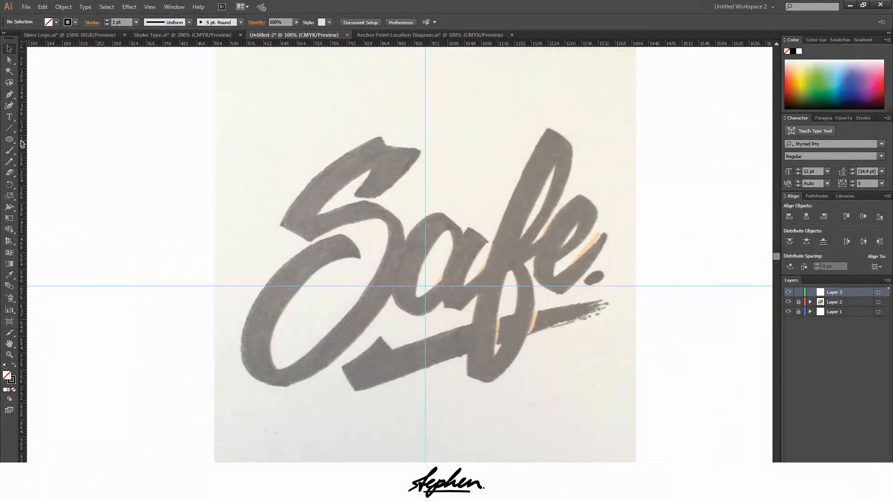
Start a Pen path at the S's top peak with horizontal handles and curve it to the S's upper-left tip with vertical handles
key(p)
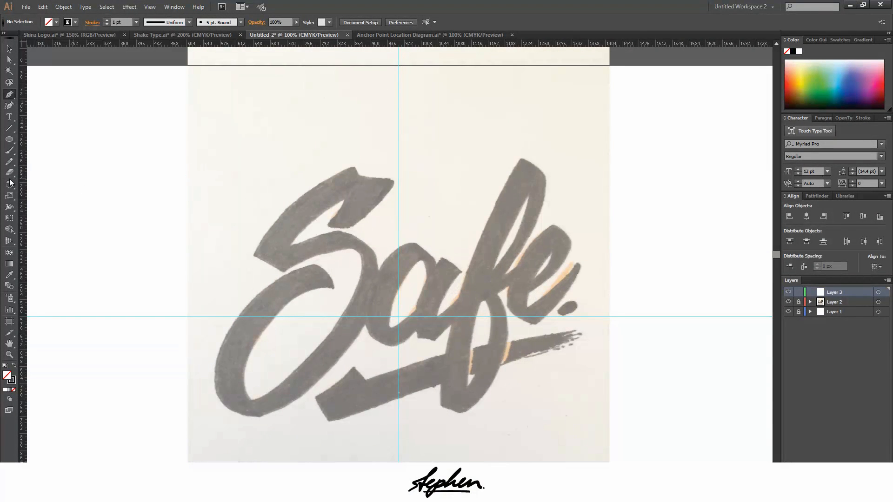
scroll(303, 190, up, 4)
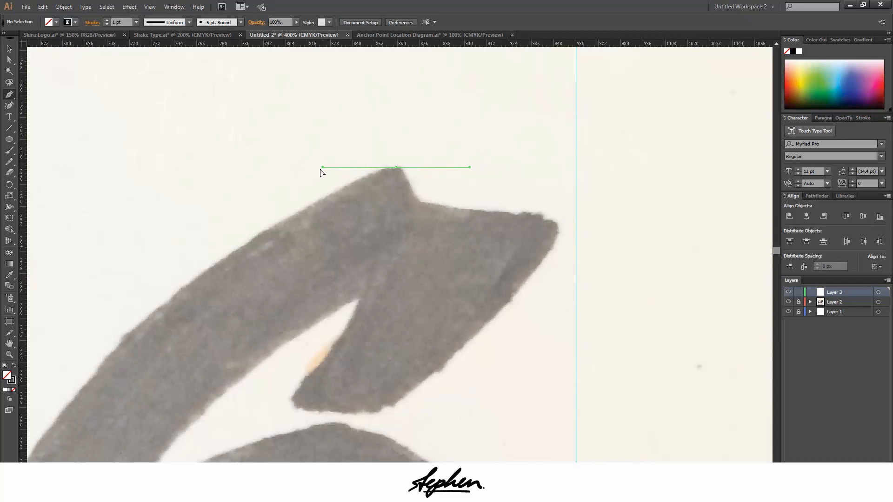
drag(320, 170, 321, 169)
scroll(254, 206, down, 2)
scroll(254, 212, down, 3)
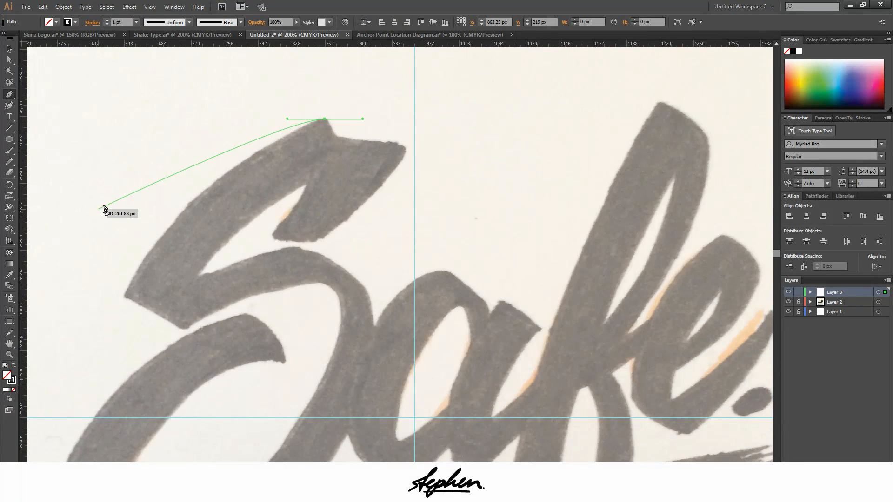
scroll(103, 210, down, 5)
scroll(280, 135, up, 3)
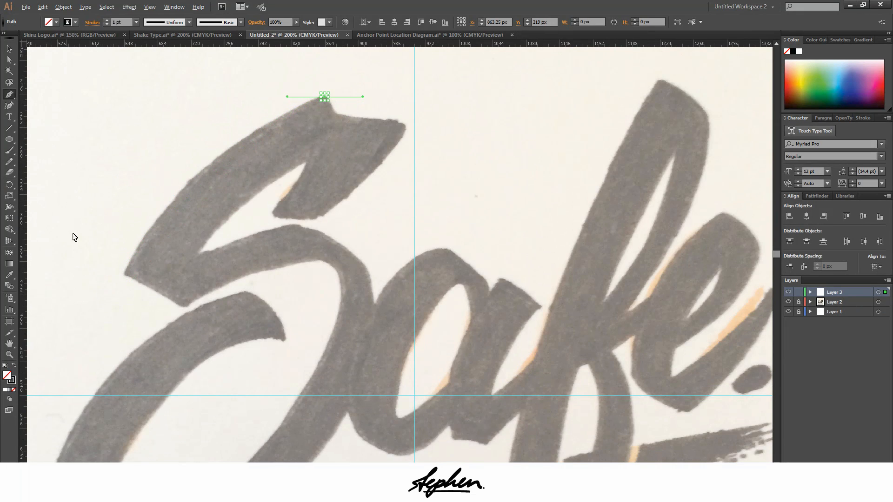
scroll(74, 239, up, 1)
scroll(140, 293, up, 5)
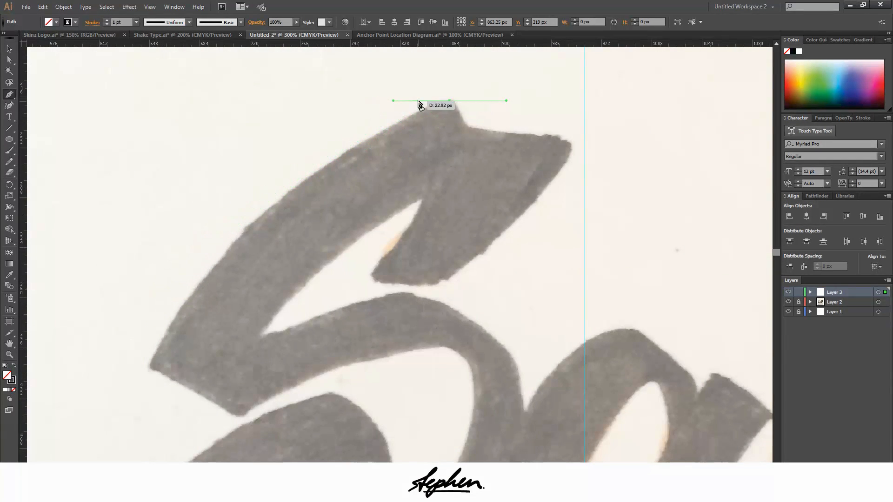
click(150, 364)
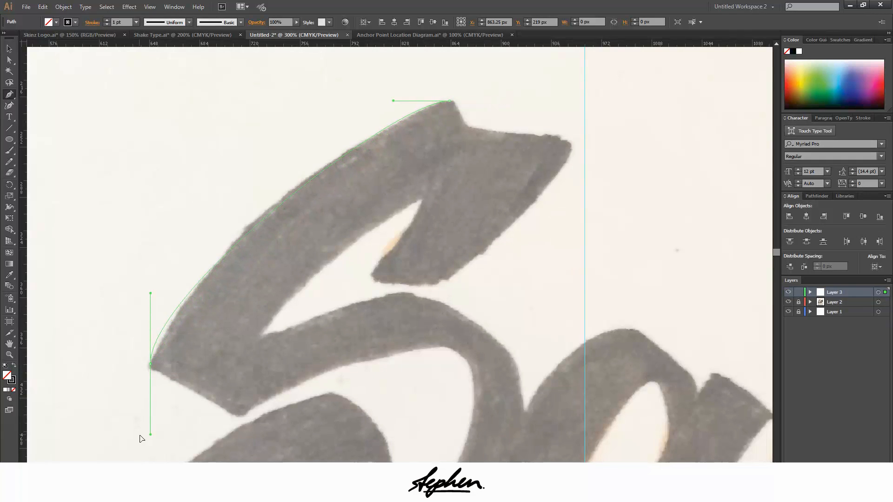
drag(144, 440, 144, 442)
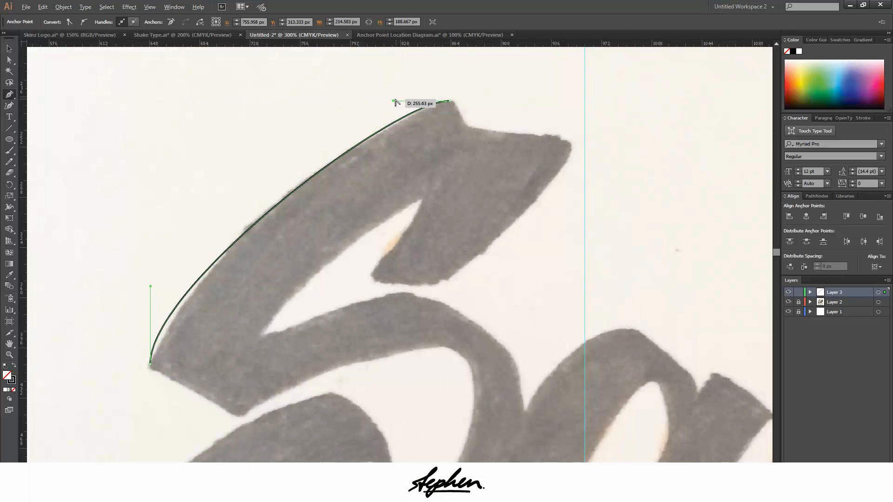
Adjust the horizontal and vertical handle lengths until the first curve fits the S's upper outer edge
drag(393, 103, 337, 101)
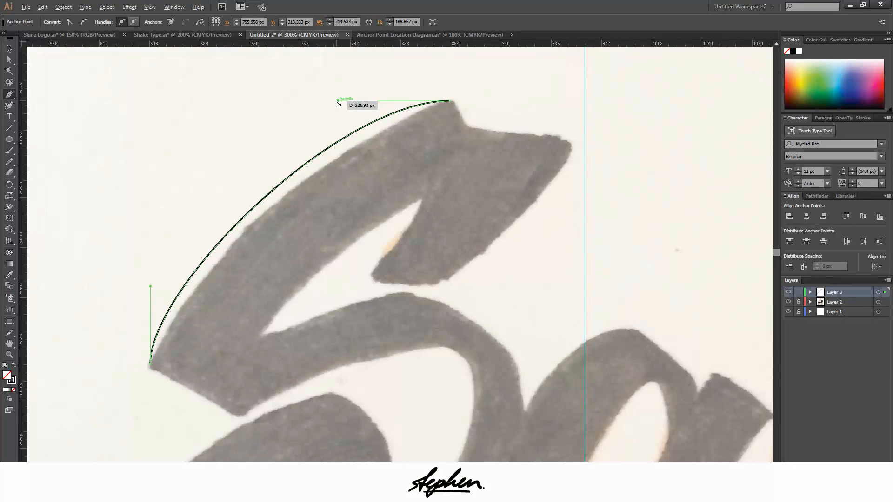
drag(338, 101, 386, 101)
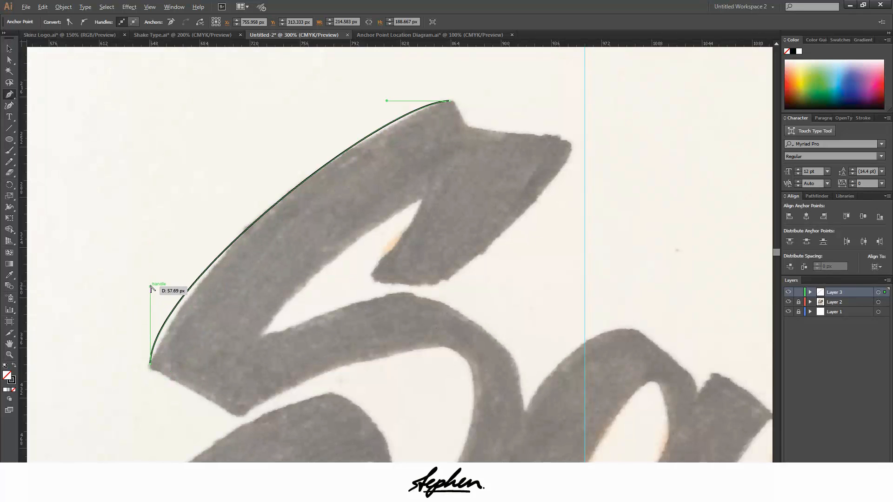
drag(150, 287, 151, 319)
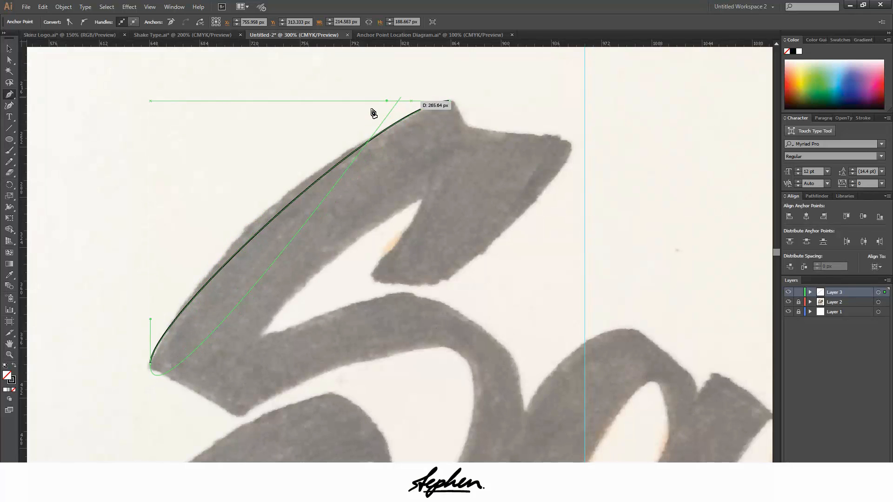
drag(373, 113, 353, 106)
drag(355, 138, 359, 103)
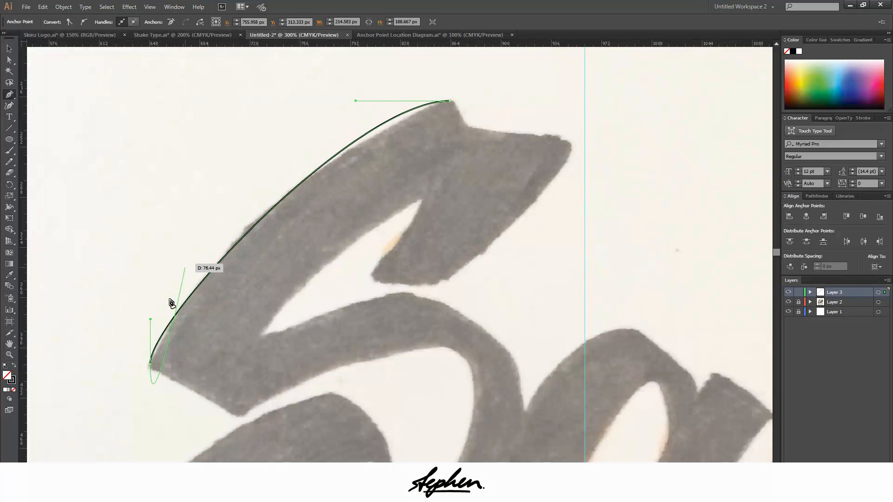
drag(150, 321, 150, 305)
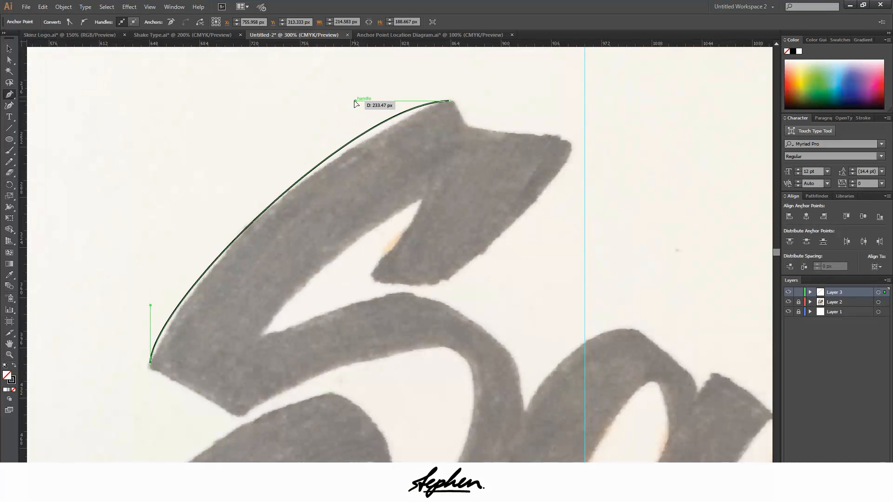
drag(355, 103, 377, 103)
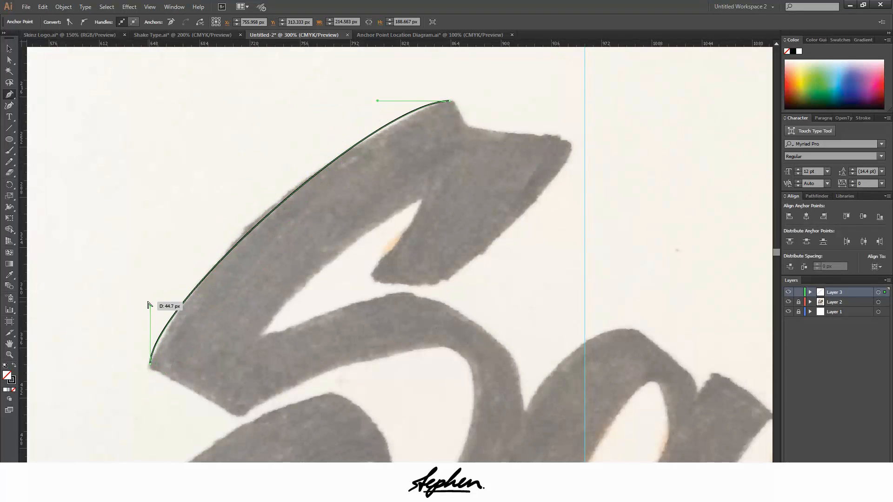
drag(150, 305, 151, 294)
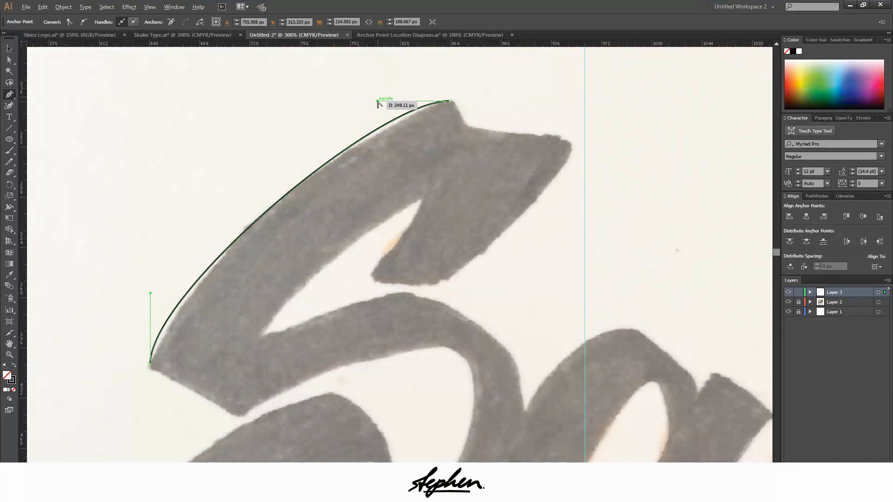
drag(377, 101, 369, 101)
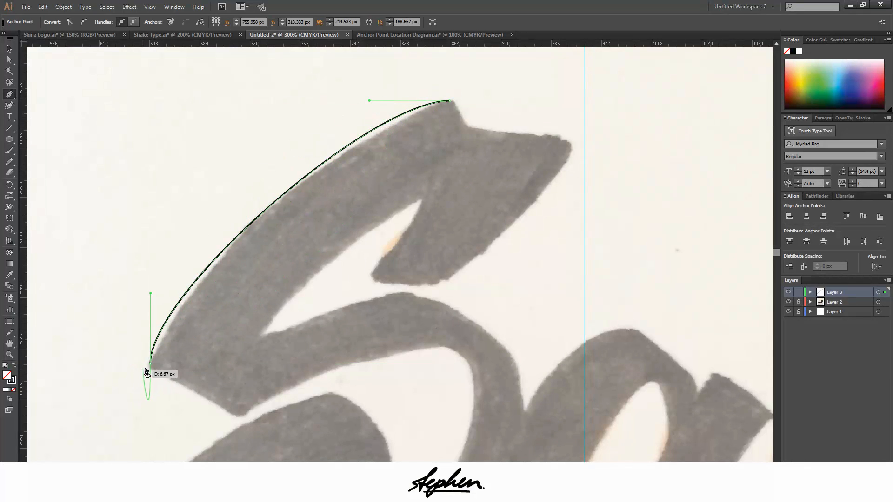
Pull a short downward handle from the tip anchor and curve the path along the blunt end to the S's lower corner with horizontal handles
mouse_move(151, 367)
mouse_down()
mouse_move(234, 426)
mouse_move(265, 405)
mouse_move(244, 421)
mouse_move(250, 417)
mouse_move(158, 391)
mouse_move(273, 378)
mouse_move(319, 393)
mouse_move(159, 378)
mouse_move(145, 365)
mouse_move(152, 370)
mouse_up()
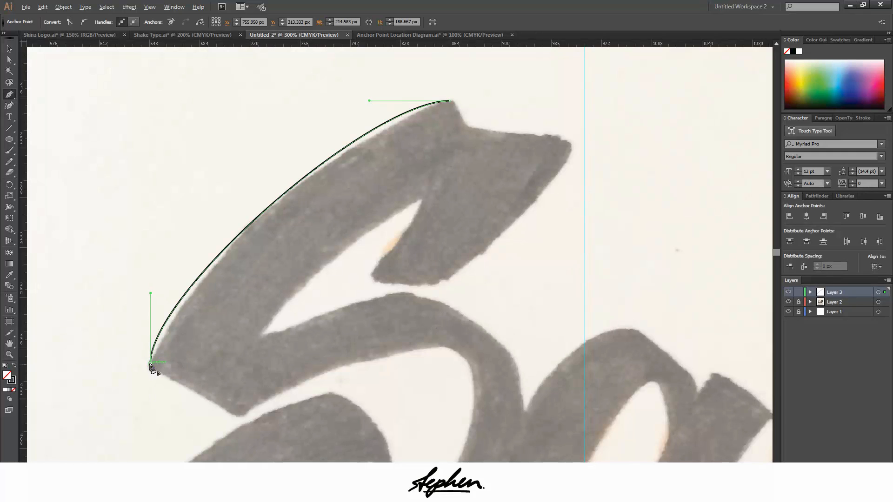
drag(150, 366, 147, 393)
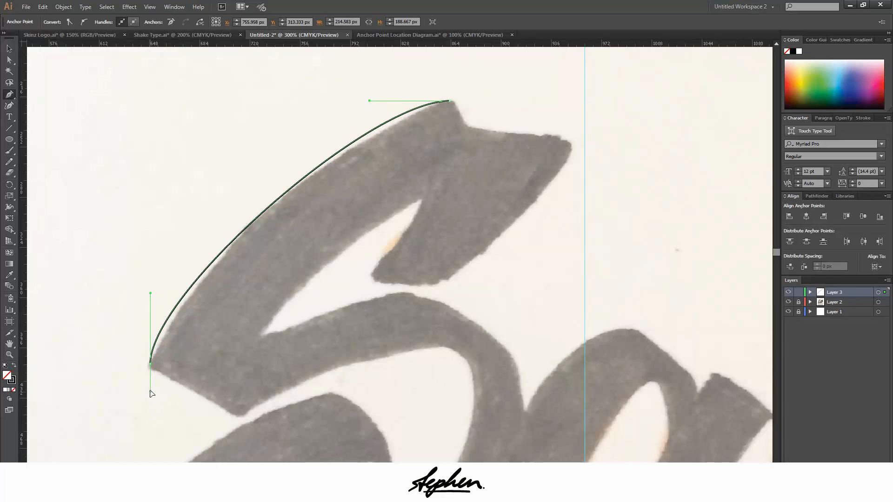
drag(152, 376, 150, 386)
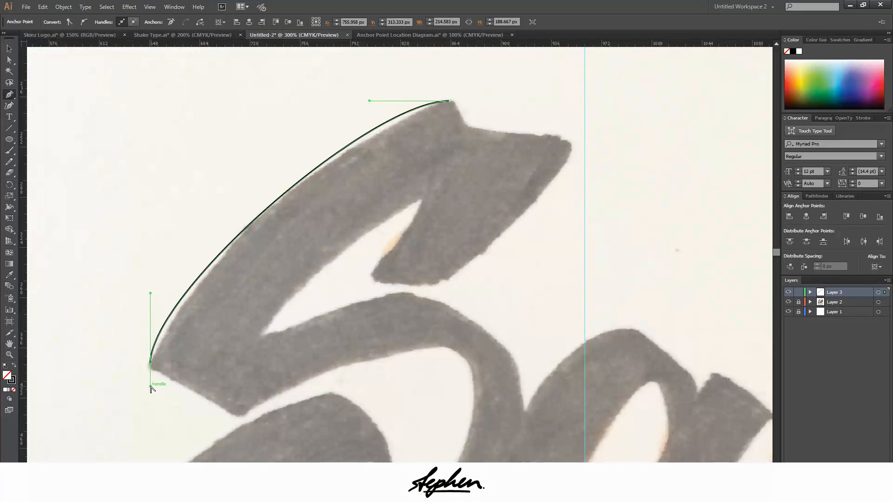
click(240, 413)
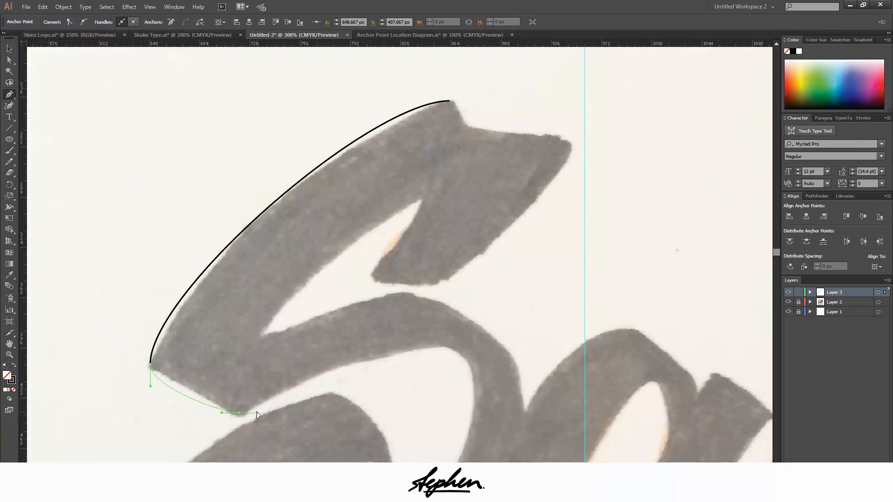
scroll(137, 393, up, 3)
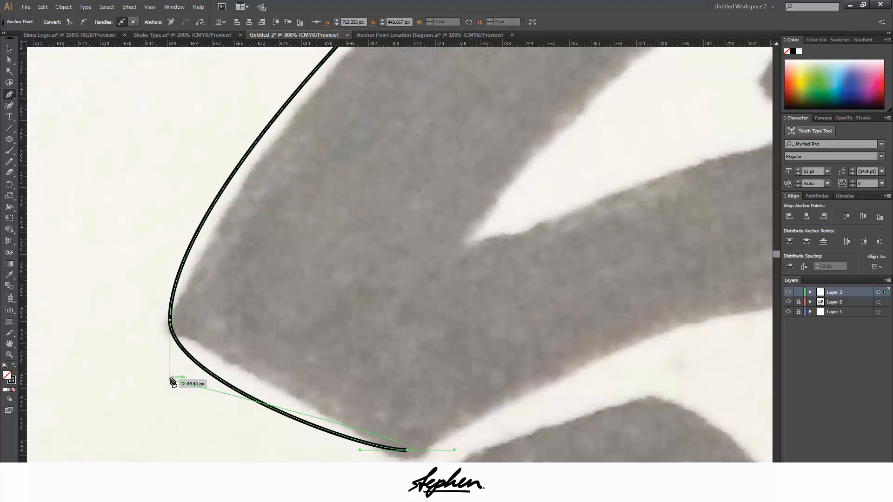
drag(171, 381, 171, 345)
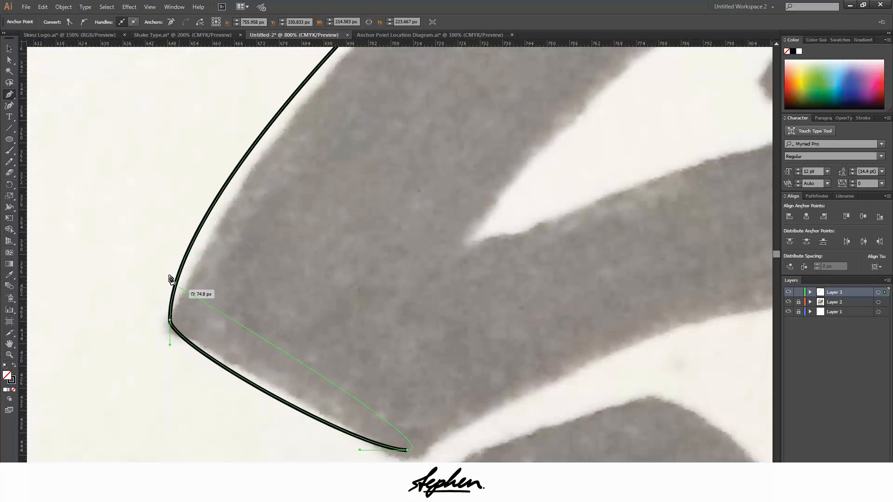
Continue the path along the underside of the S's middle stroke to the crest of the inner curve, using horizontal handles
key(ctrl)
key(ctrl+minus)
scroll(630, 339, down, 1)
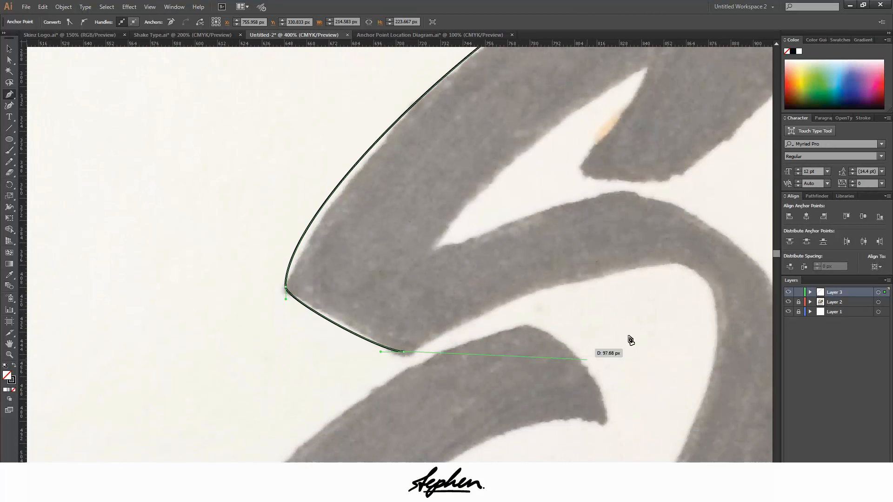
scroll(659, 292, up, 1)
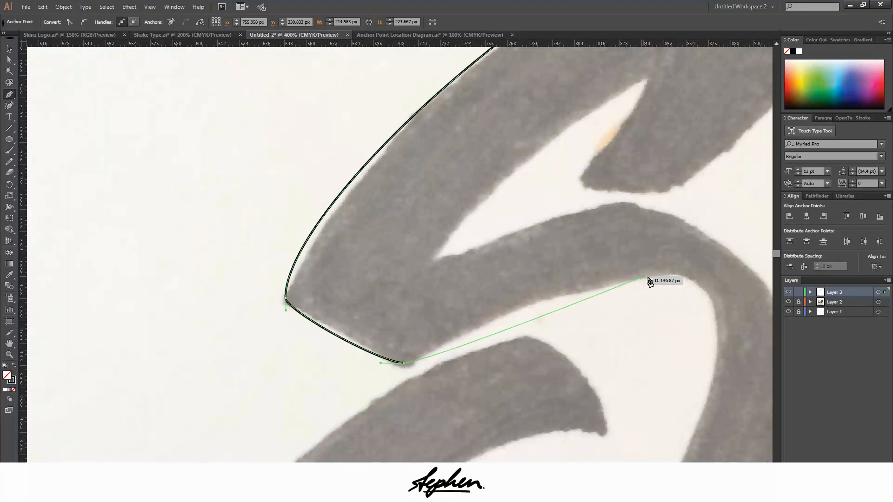
drag(668, 275, 565, 275)
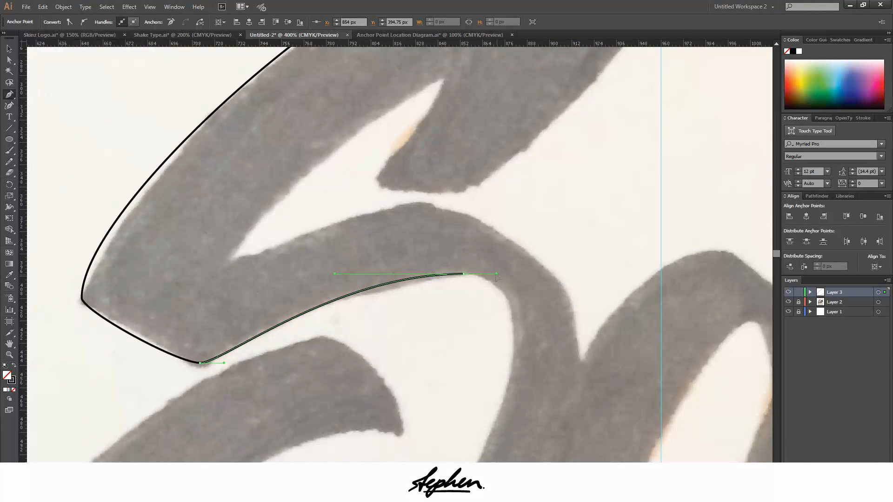
drag(492, 278, 540, 274)
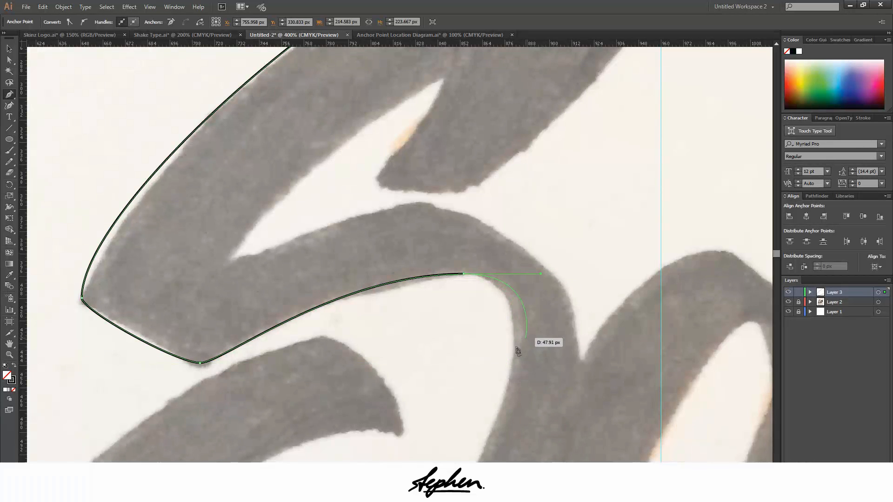
drag(514, 352, 514, 352)
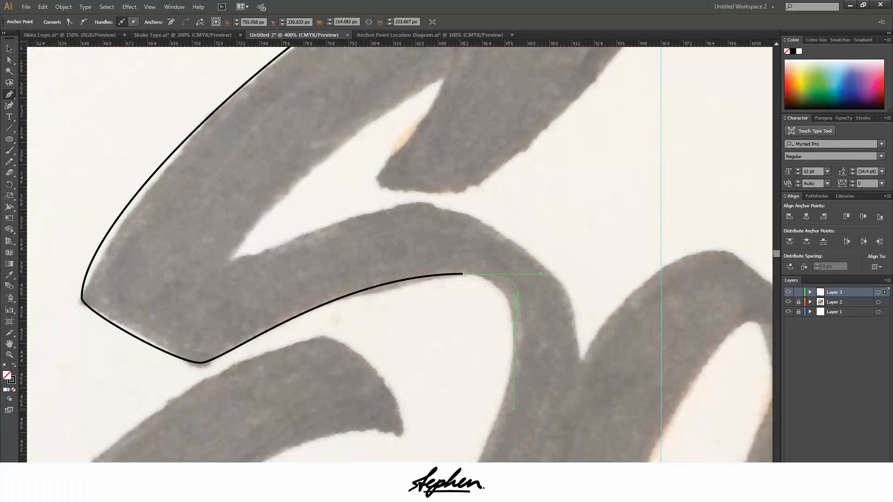
drag(507, 416, 509, 421)
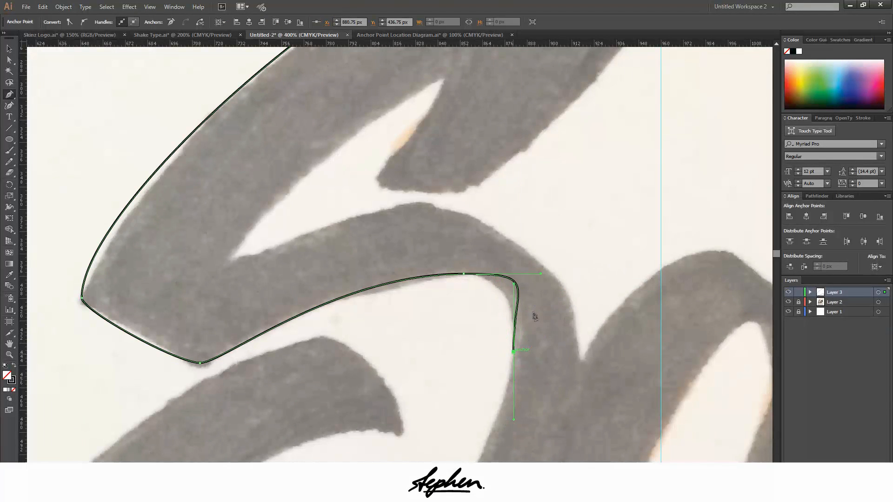
key(ctrl+z)
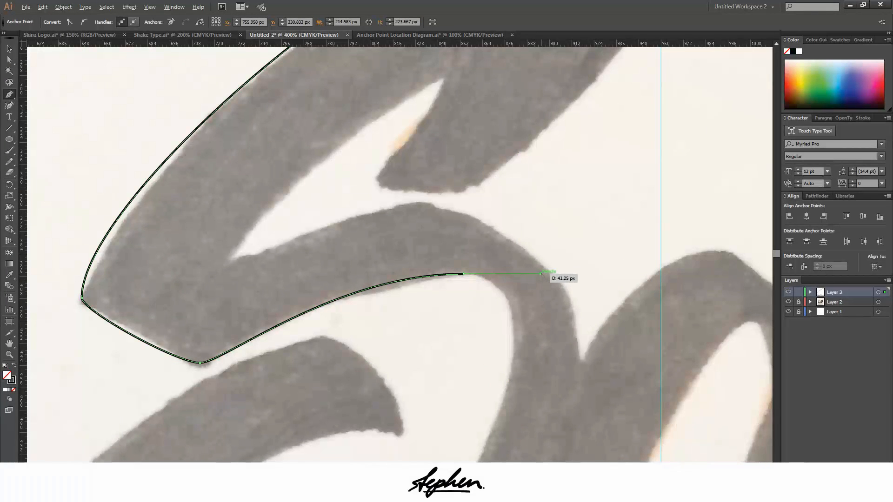
Shorten the crest anchor's outgoing handle and add an anchor with vertical handles at the rightmost point of the S's inner curve
drag(541, 273, 516, 274)
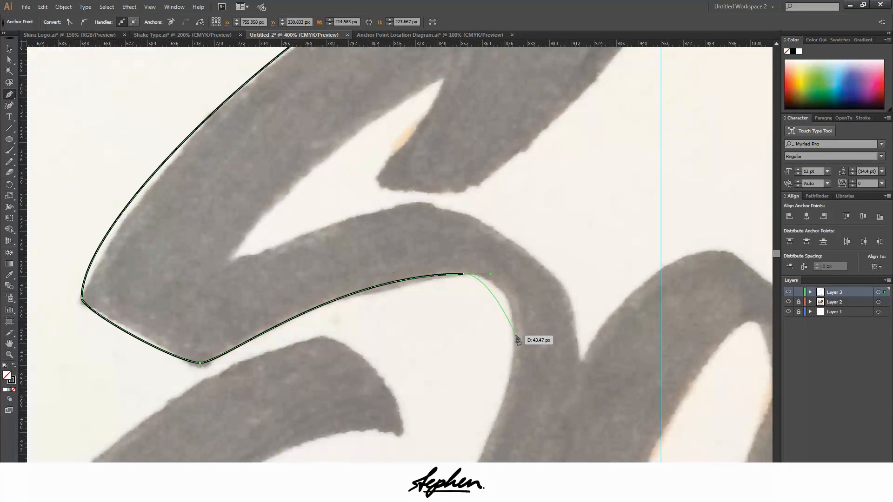
drag(514, 345, 514, 344)
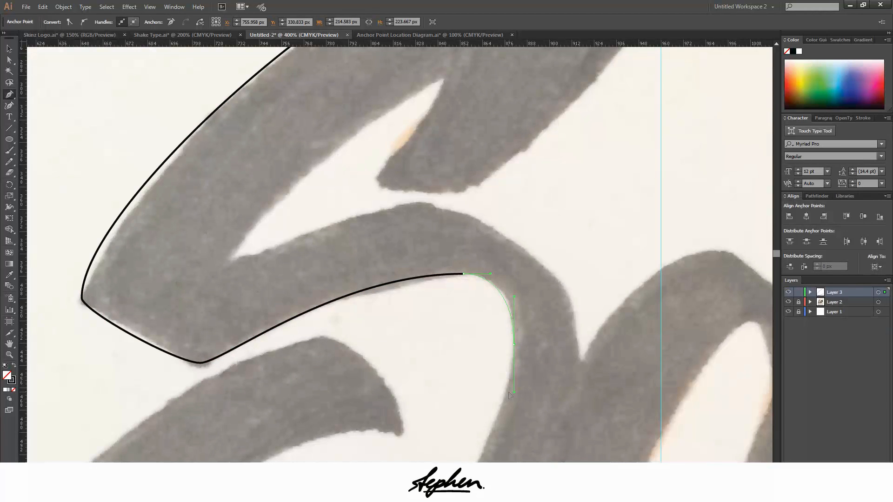
drag(510, 394, 510, 394)
scroll(463, 319, down, 5)
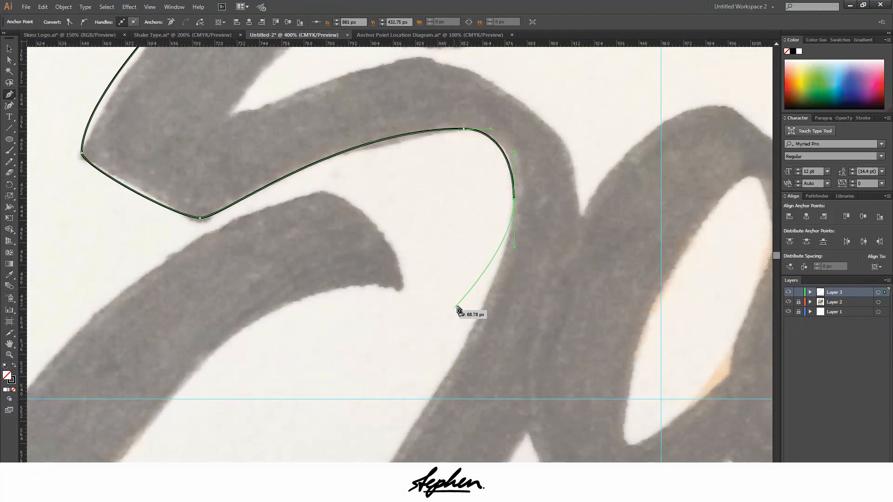
Lengthen the downward handle of the S's rightmost inner anchor and add an anchor with horizontal handles at the lower bowl's inside bottom
scroll(461, 309, down, 3)
scroll(459, 274, down, 2)
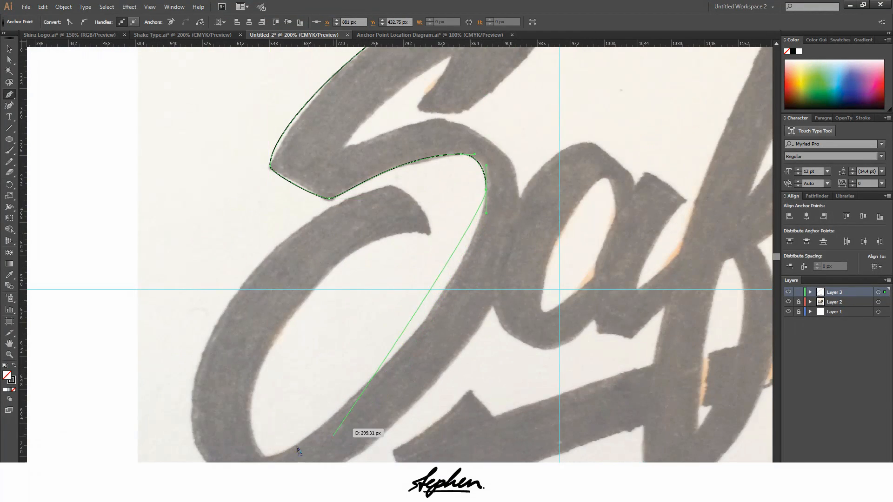
scroll(387, 339, down, 1)
scroll(395, 261, down, 1)
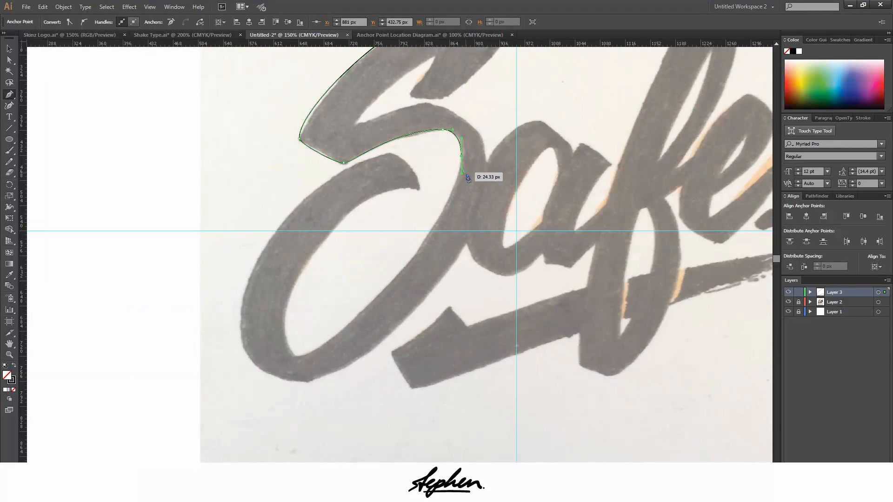
mouse_move(467, 178)
mouse_down()
mouse_move(459, 179)
mouse_move(461, 213)
mouse_up()
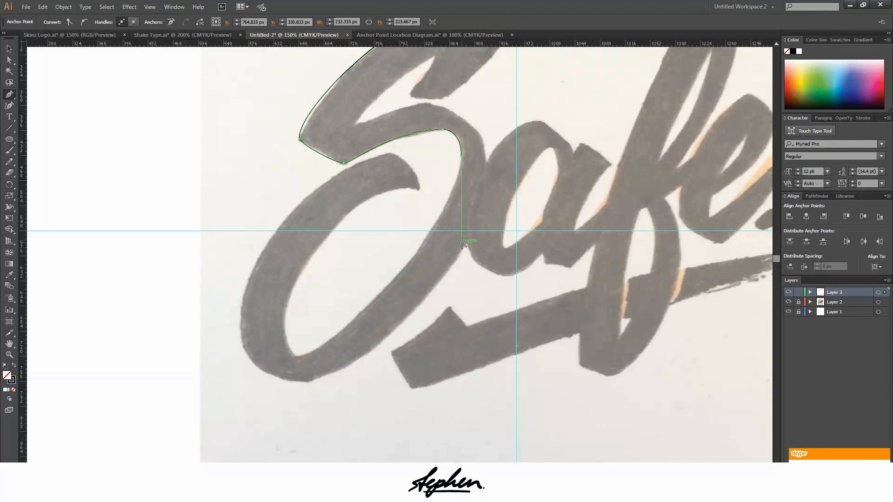
click(296, 358)
drag(282, 356, 278, 357)
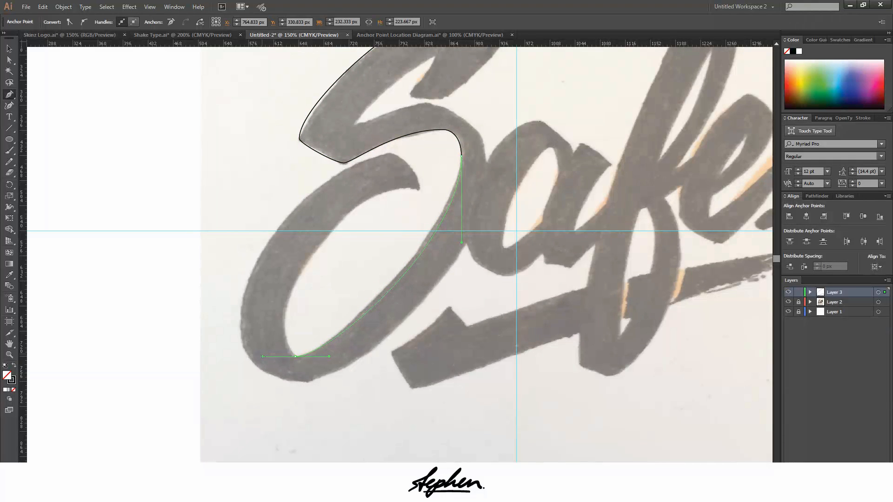
drag(263, 356, 263, 356)
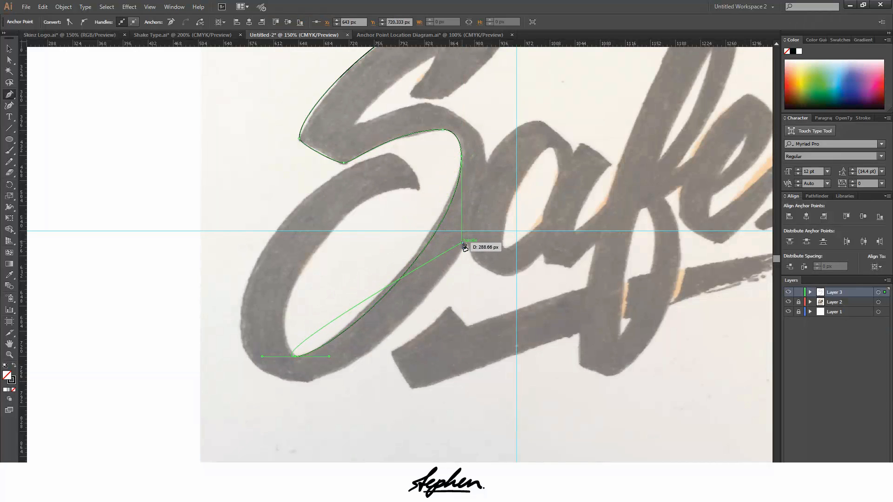
Shorten the long curve's downward handle slightly and replace the bottom inner anchor's outgoing handle with a shorter horizontal one
drag(462, 242, 461, 356)
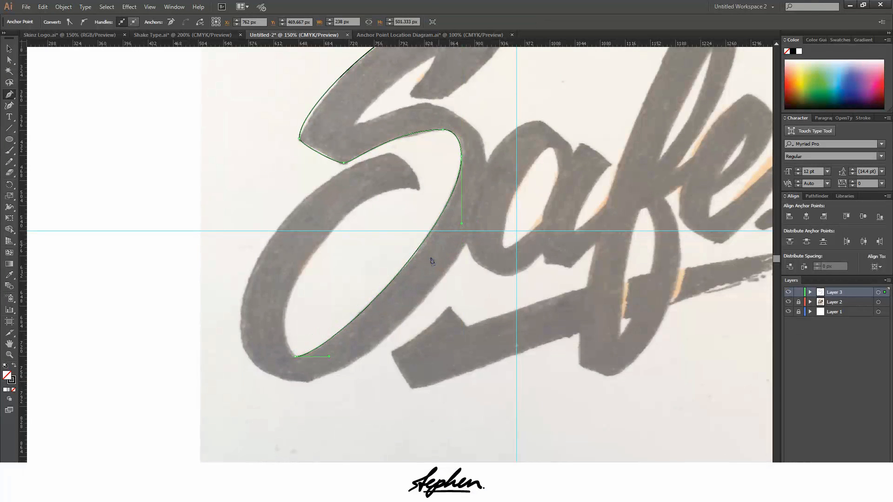
drag(296, 357, 300, 366)
scroll(259, 352, up, 2)
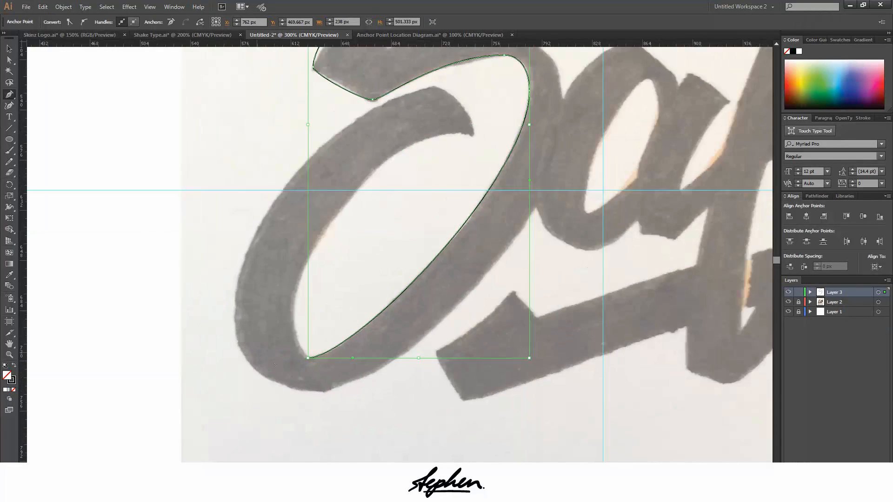
scroll(325, 355, up, 1)
scroll(324, 355, up, 1)
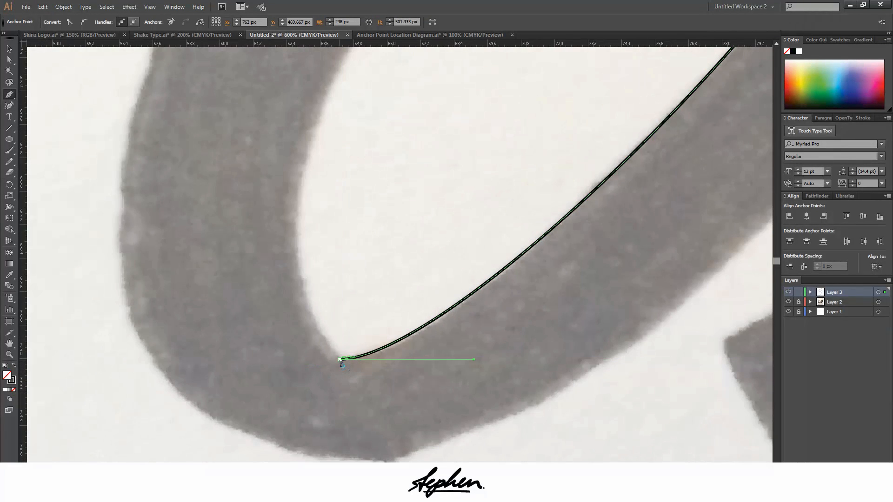
mouse_move(341, 362)
mouse_down()
mouse_move(325, 363)
mouse_move(177, 280)
mouse_move(258, 304)
mouse_move(340, 362)
mouse_up()
drag(294, 359, 303, 359)
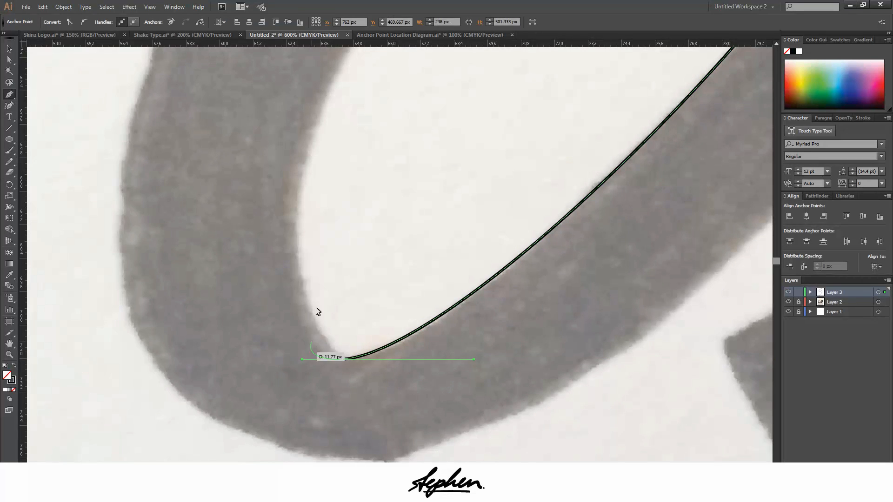
Add an anchor with vertical handles at the bowl's leftmost inner point and adjust the bottom anchor's horizontal handle to fit the tight bend
scroll(312, 297, down, 1)
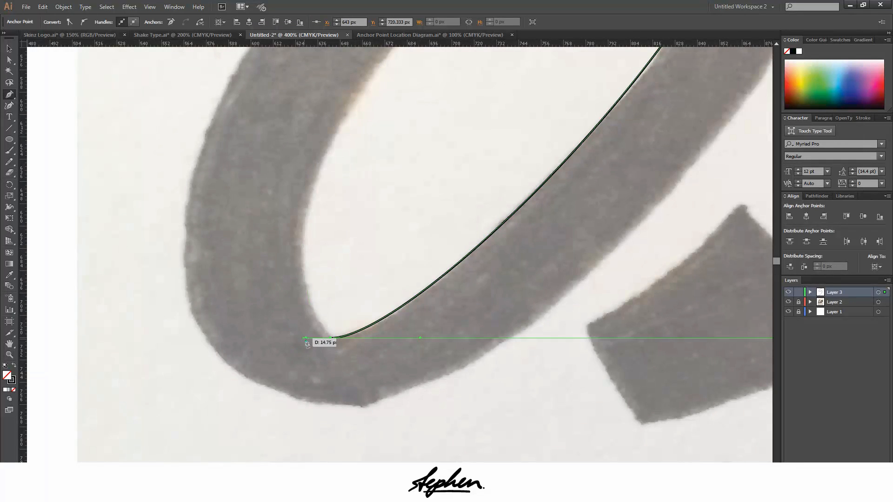
drag(305, 337, 302, 248)
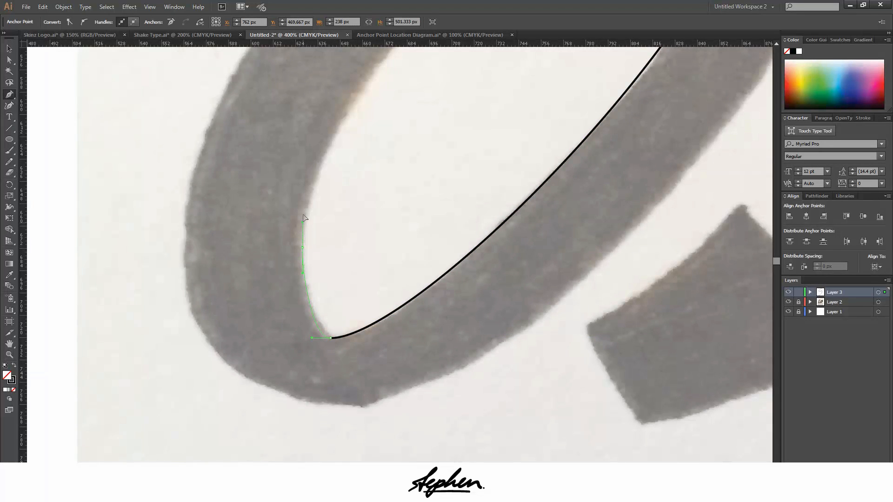
drag(304, 217, 305, 219)
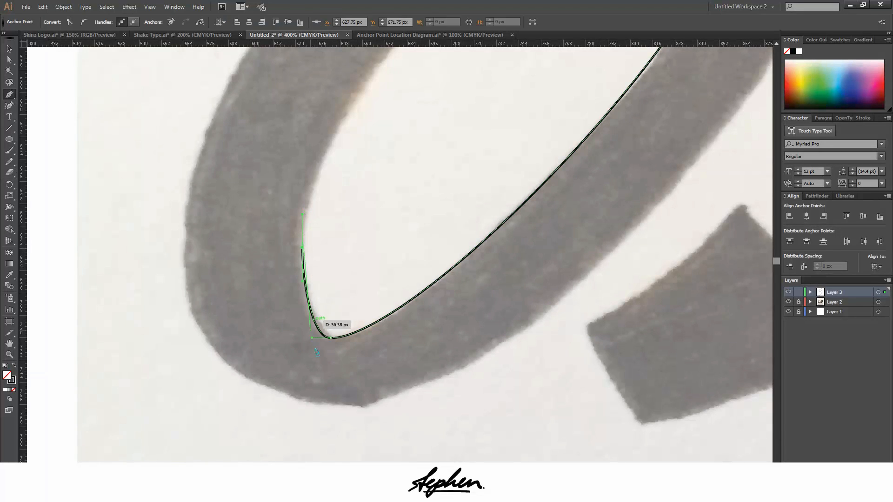
scroll(366, 156, up, 2)
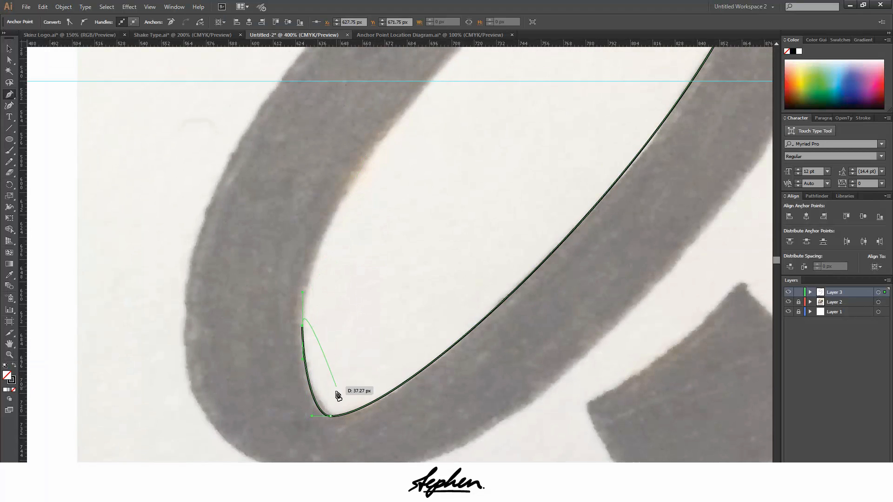
scroll(328, 410, down, 1)
scroll(321, 424, up, 4)
scroll(324, 425, up, 1)
scroll(322, 381, down, 1)
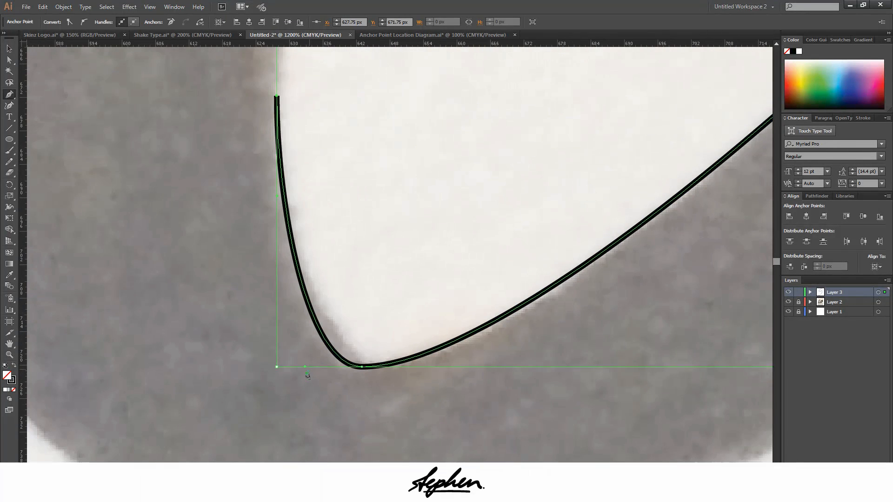
drag(305, 366, 277, 367)
scroll(402, 179, down, 3)
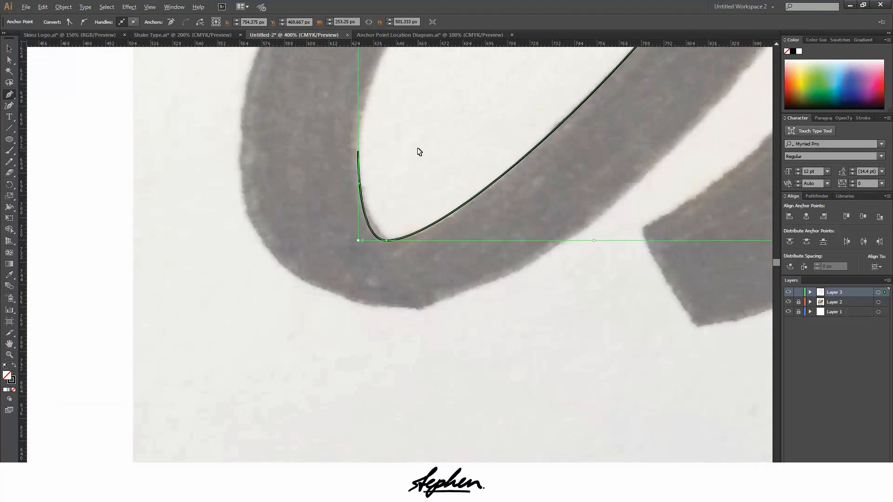
Curve the path up the bowl's inner edge to the hook's underside with horizontal handles, and adjust both handle lengths to fit
scroll(399, 286, up, 3)
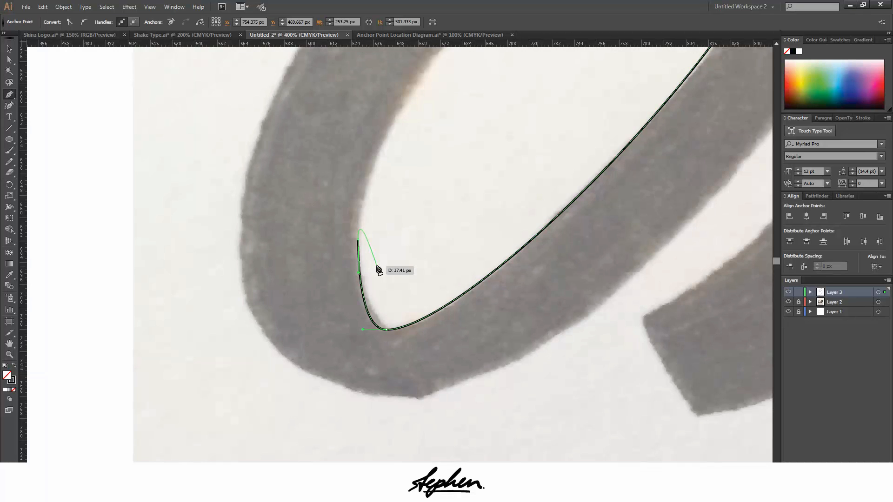
scroll(401, 165, down, 3)
scroll(426, 197, up, 6)
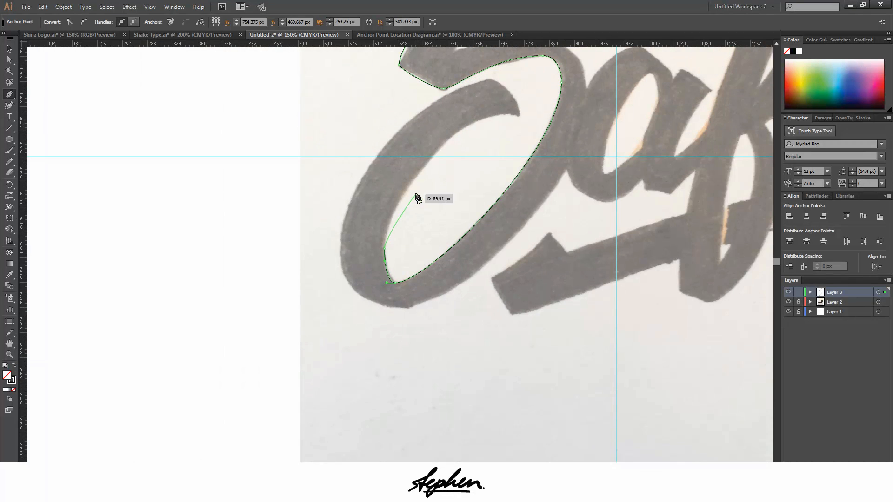
scroll(512, 214, up, 3)
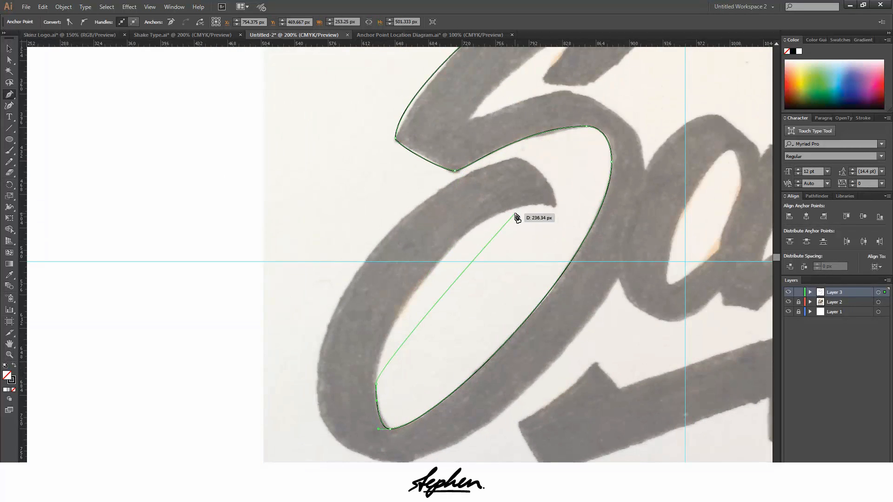
scroll(522, 216, up, 1)
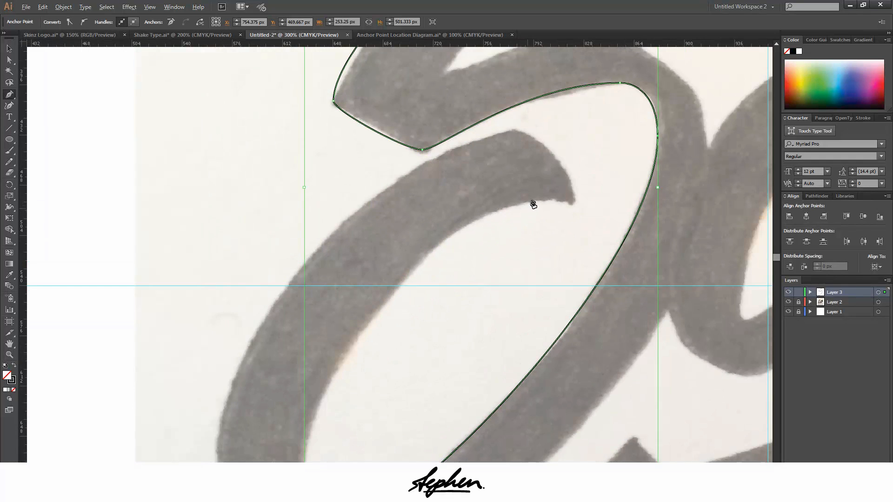
scroll(523, 200, down, 1)
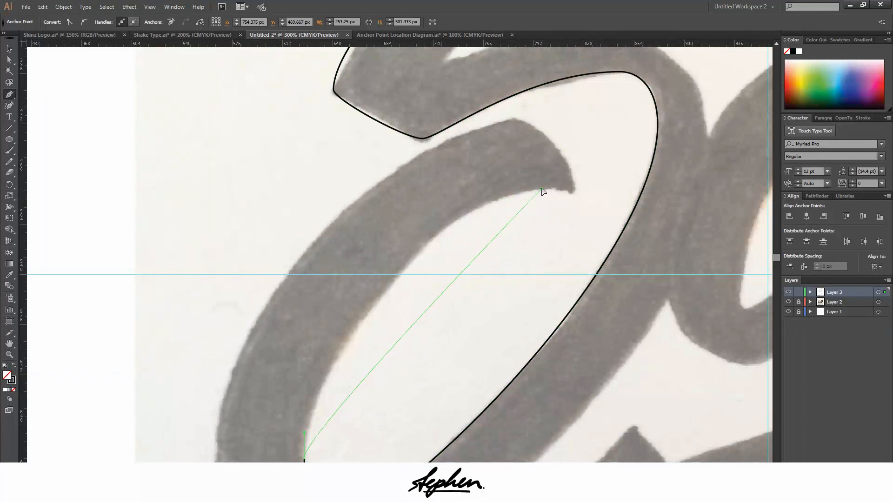
drag(542, 189, 679, 189)
scroll(391, 249, down, 7)
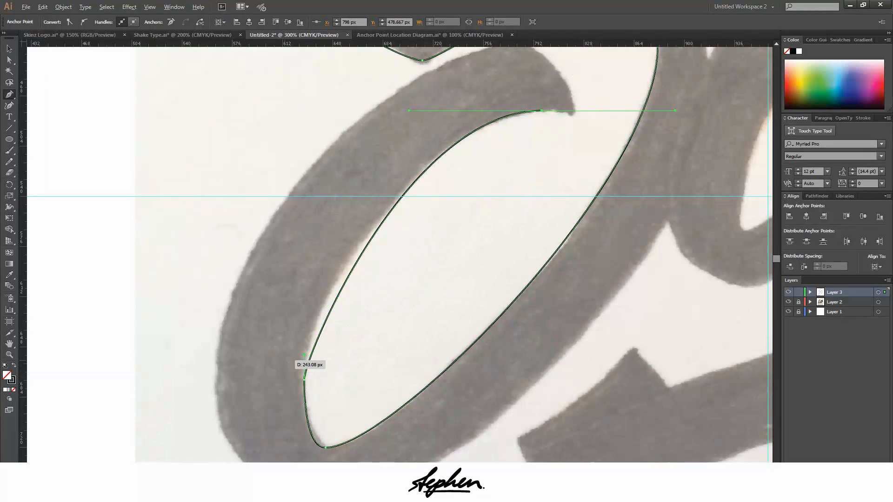
alt+drag(305, 355, 305, 313)
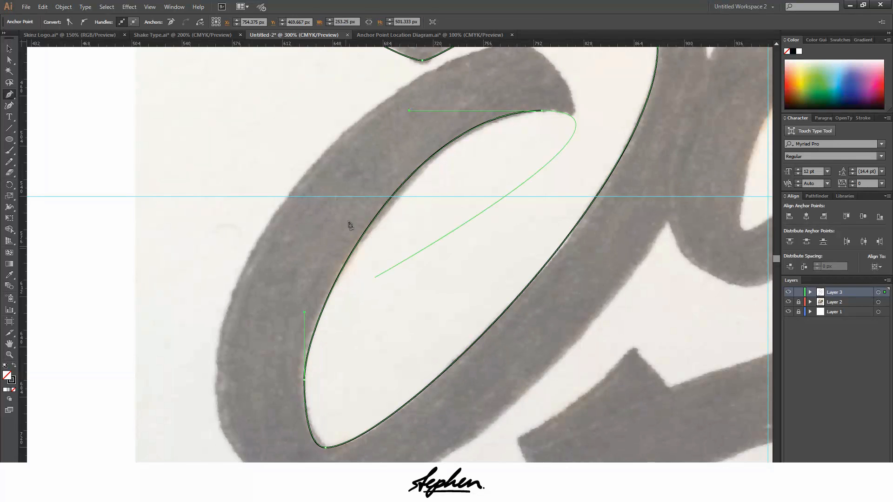
drag(512, 116, 430, 111)
Give the hook's underside anchor a short outgoing horizontal handle and add an anchor with vertical handles at the notch before the tip
ctrl+click(534, 116)
ctrl+click(395, 249)
ctrl+click(394, 249)
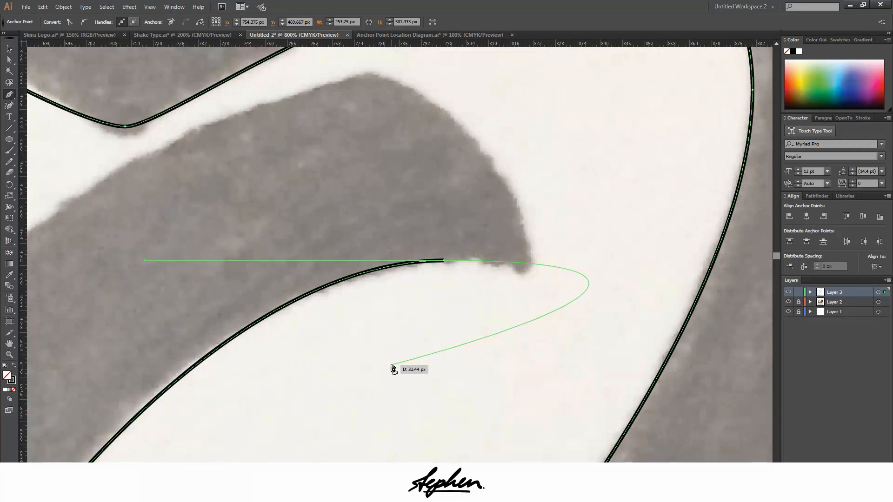
ctrl+click(434, 256)
ctrl+click(426, 261)
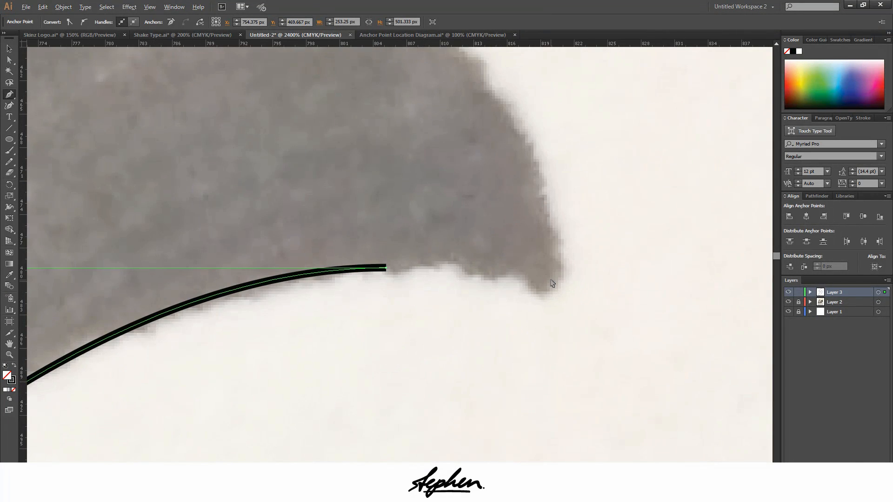
ctrl+click(448, 261)
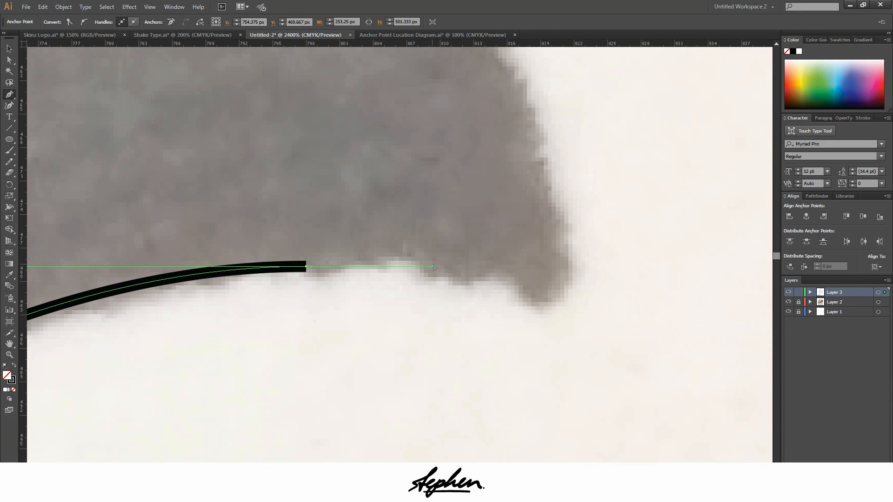
ctrl+click(530, 307)
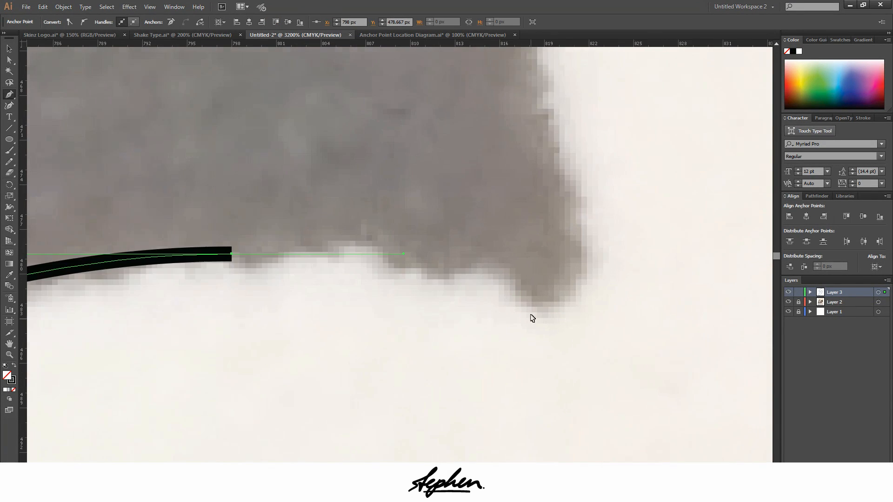
click(512, 295)
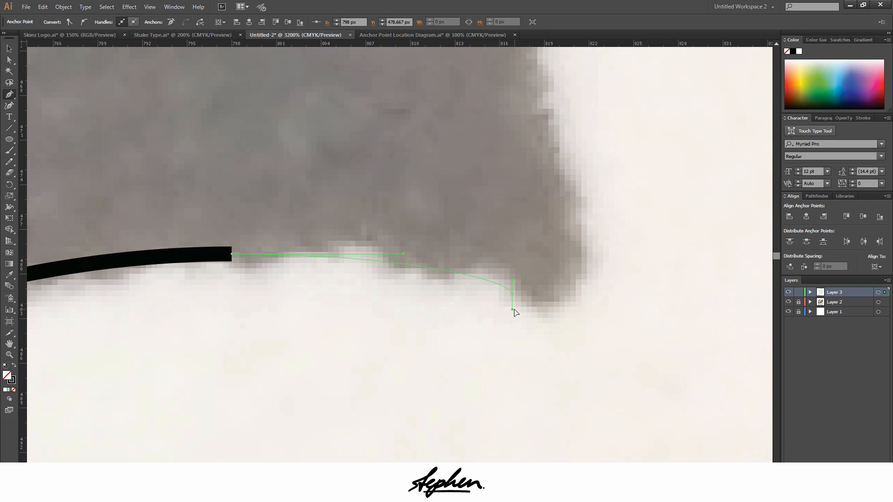
drag(515, 317, 514, 318)
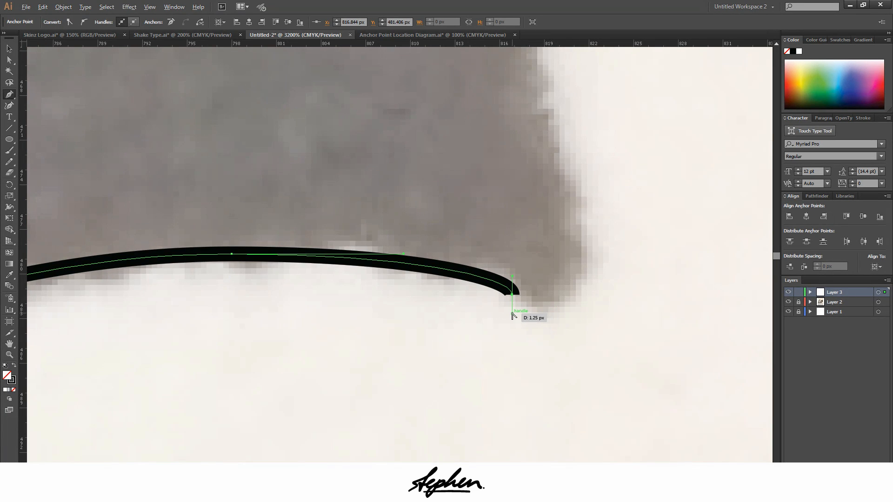
Round the hook's tip with an anchor on horizontal handles at its lowest point and one on vertical handles at its rightmost point
alt+drag(513, 314, 557, 320)
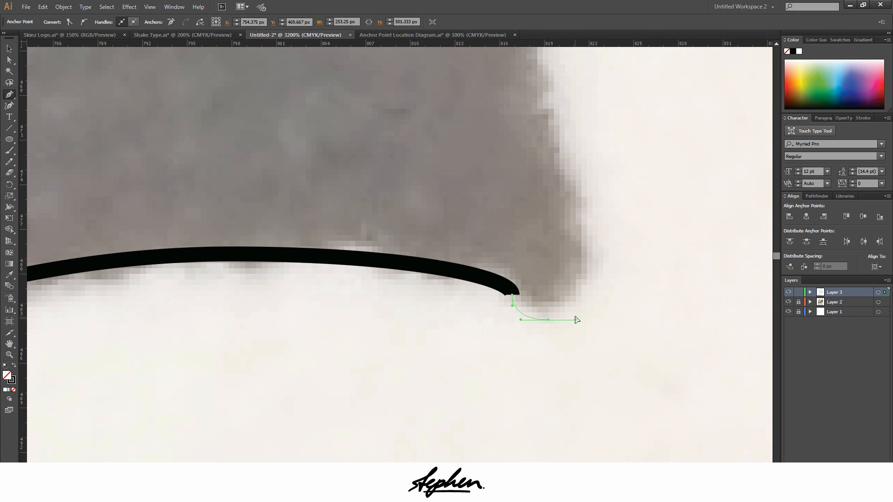
drag(572, 319, 572, 320)
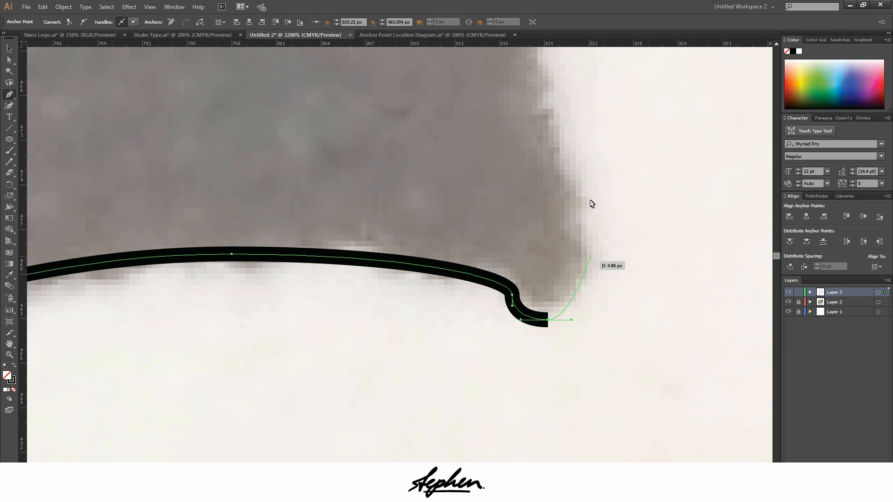
scroll(588, 200, down, 1)
scroll(579, 205, up, 3)
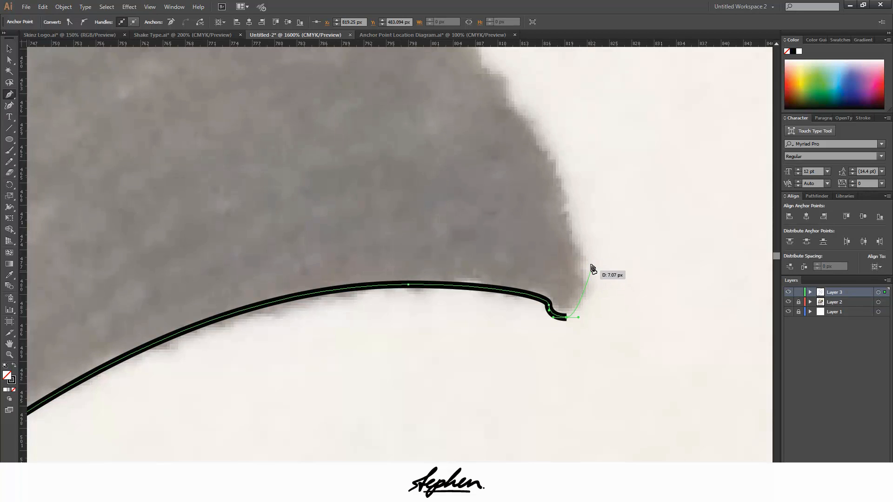
drag(592, 266, 589, 242)
Curve the path to the hook's topmost point with horizontal handles and lengthen the tip anchor's upward handle to fit the outer edge
scroll(558, 216, down, 1)
scroll(465, 129, up, 16)
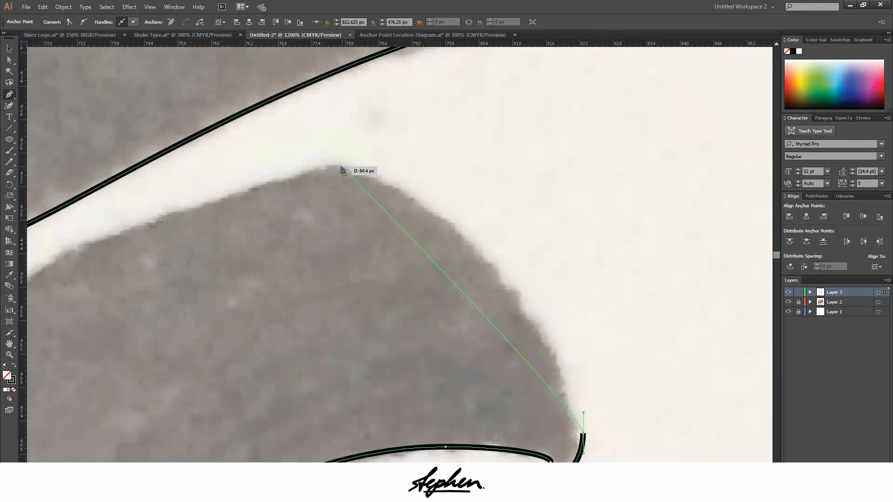
drag(335, 163, 213, 156)
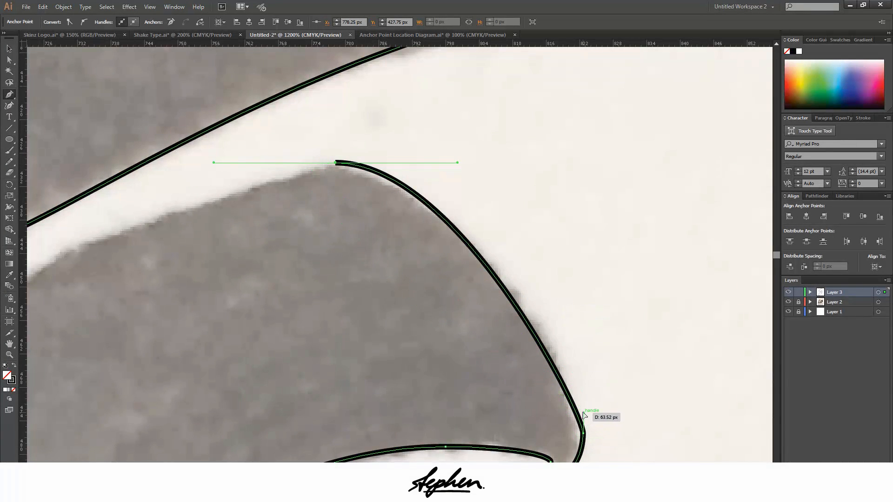
drag(584, 415, 584, 367)
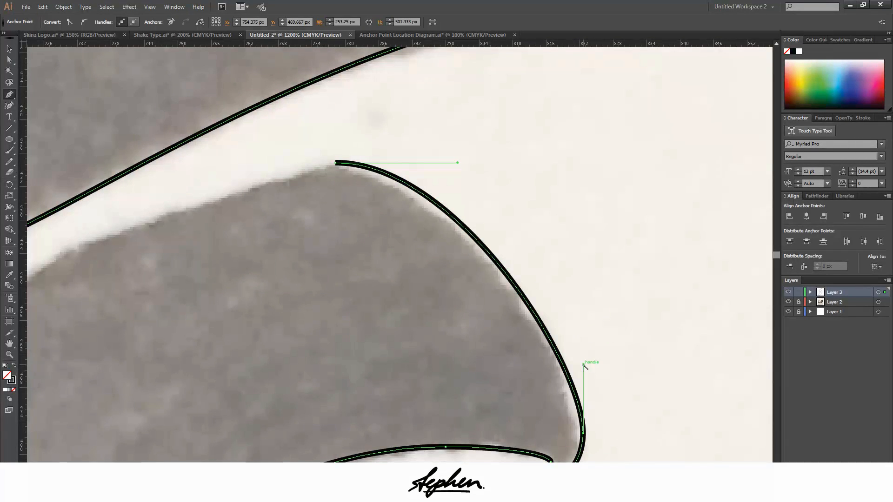
scroll(551, 297, down, 6)
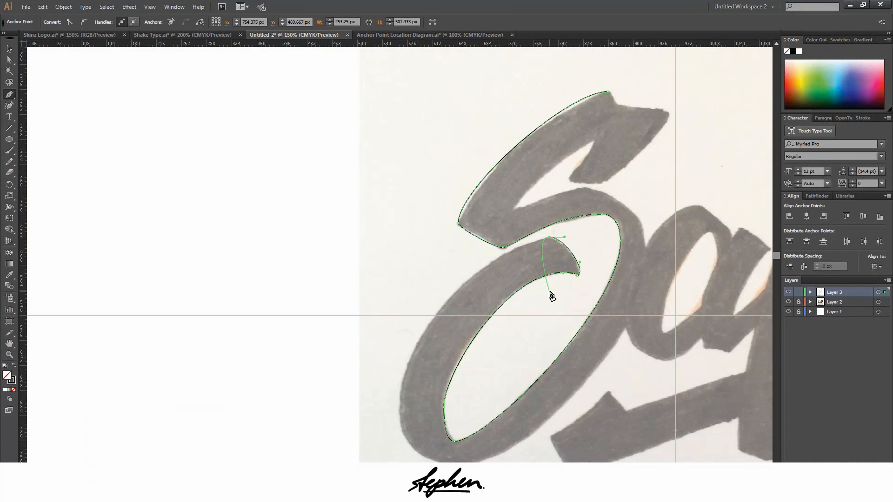
Give the hook's topmost anchor a long outgoing horizontal handle and curve the path to the bowl's leftmost point with vertical handles
scroll(185, 385, down, 2)
key(ctrl+equal)
key(ctrl+equal)
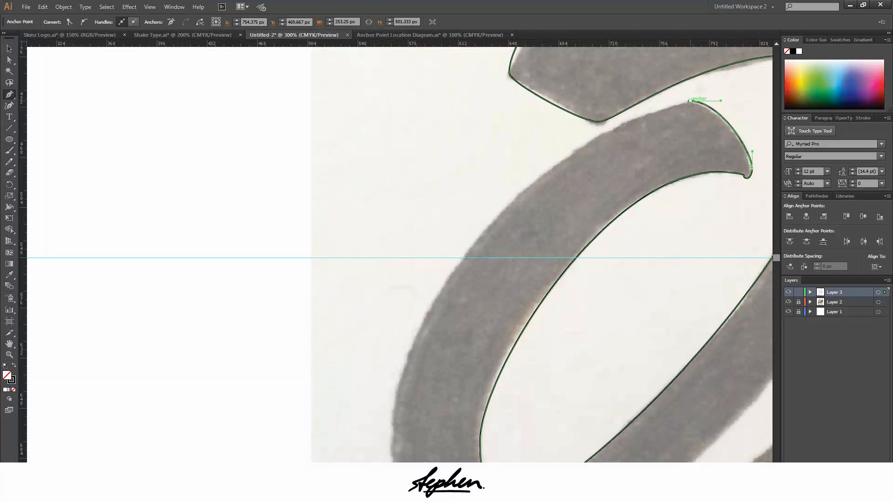
drag(690, 102, 620, 100)
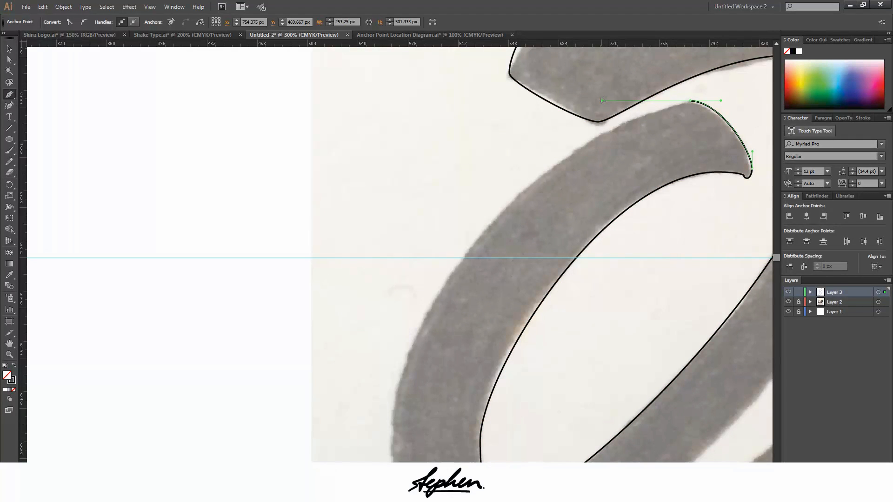
drag(595, 99, 595, 100)
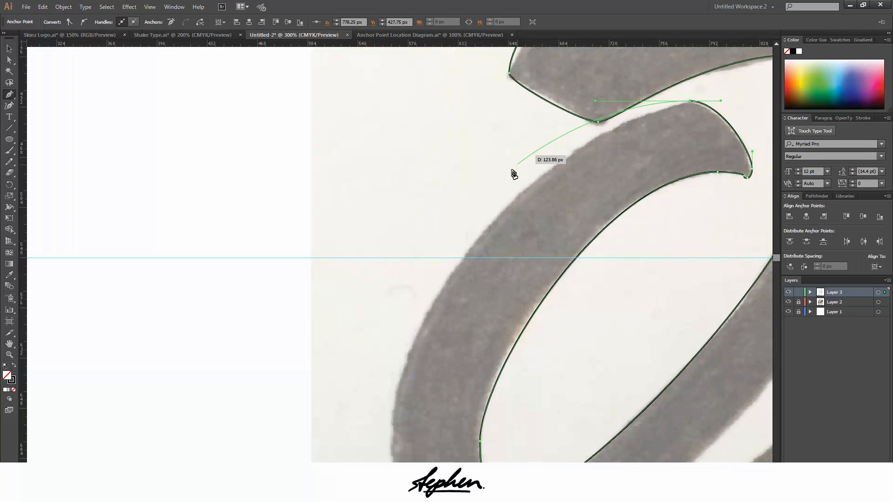
scroll(502, 163, down, 4)
scroll(493, 163, down, 1)
scroll(598, 172, up, 2)
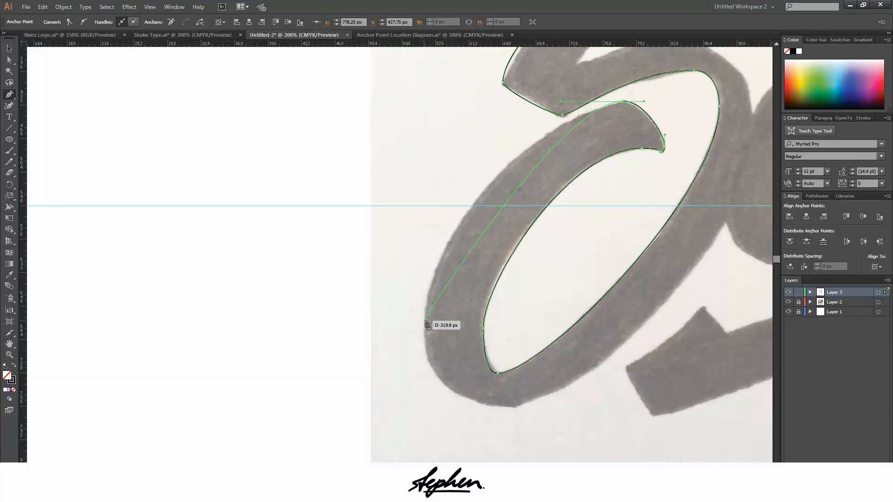
mouse_move(425, 325)
mouse_down()
mouse_move(417, 423)
mouse_move(380, 421)
mouse_move(380, 387)
mouse_up()
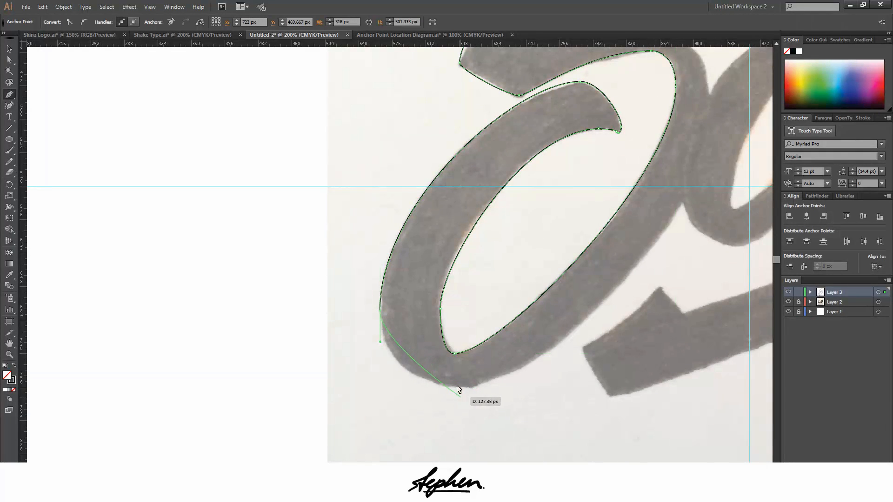
Round the base of the S with an anchor at the bowl's lowest outer point, stretching its horizontal handles to fit
scroll(456, 385, up, 1)
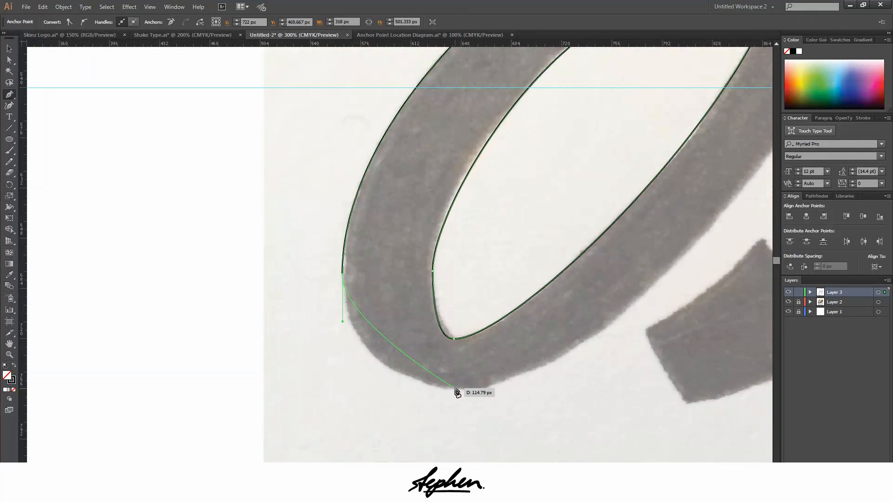
drag(450, 389, 473, 389)
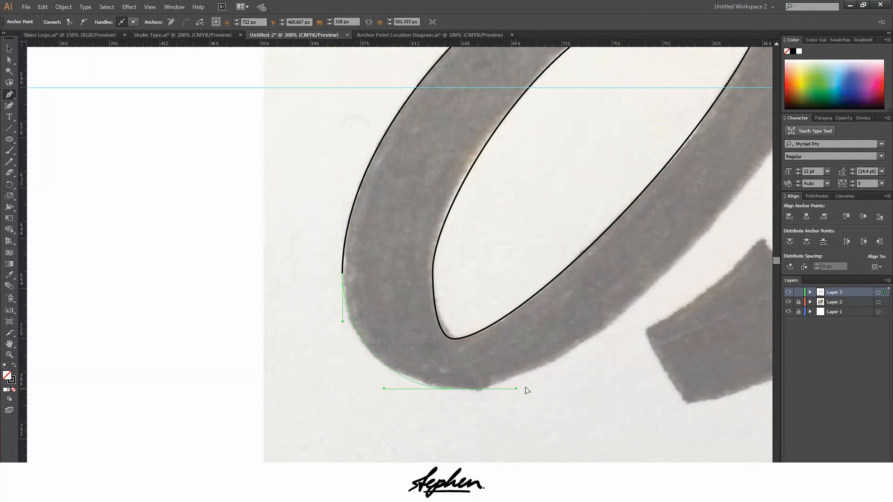
drag(534, 389, 600, 386)
Curve the path to the bowl's rightmost outer point with vertical handles, lengthen the base anchor's outgoing handle, and set a new upward handle
scroll(610, 362, down, 2)
scroll(610, 362, up, 3)
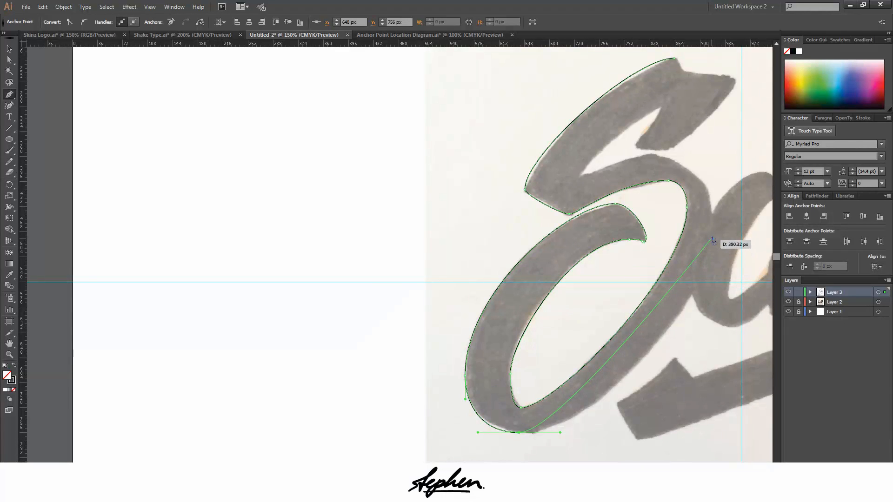
drag(712, 238, 716, 170)
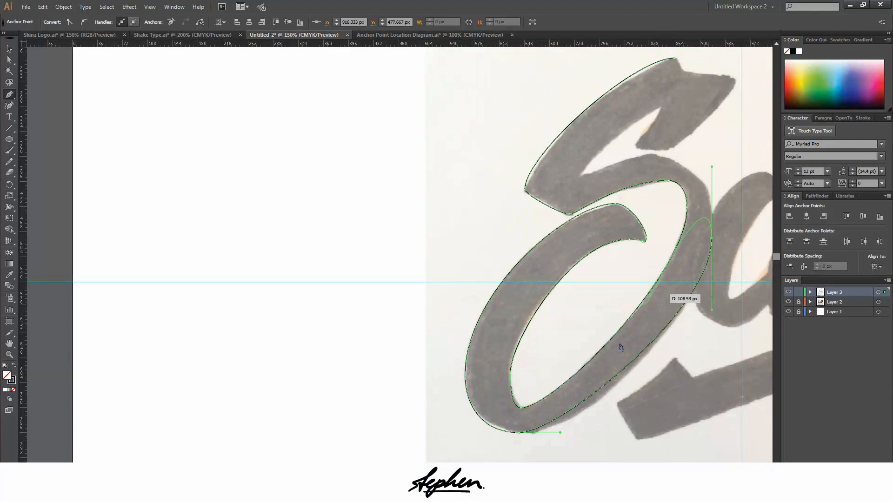
drag(562, 435, 580, 434)
scroll(728, 184, up, 3)
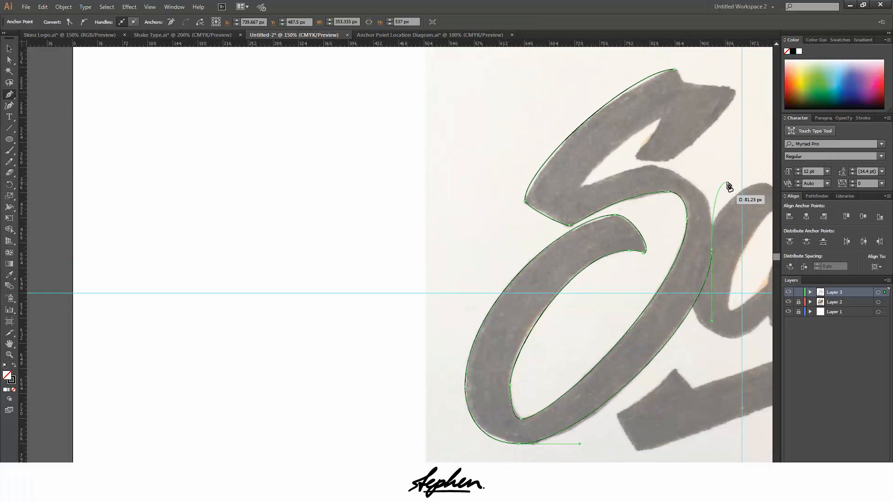
drag(704, 285, 712, 227)
Curve the path to the top of the S's middle stroke with horizontal handles and lengthen both handles shaping that outer curve
scroll(691, 232, up, 3)
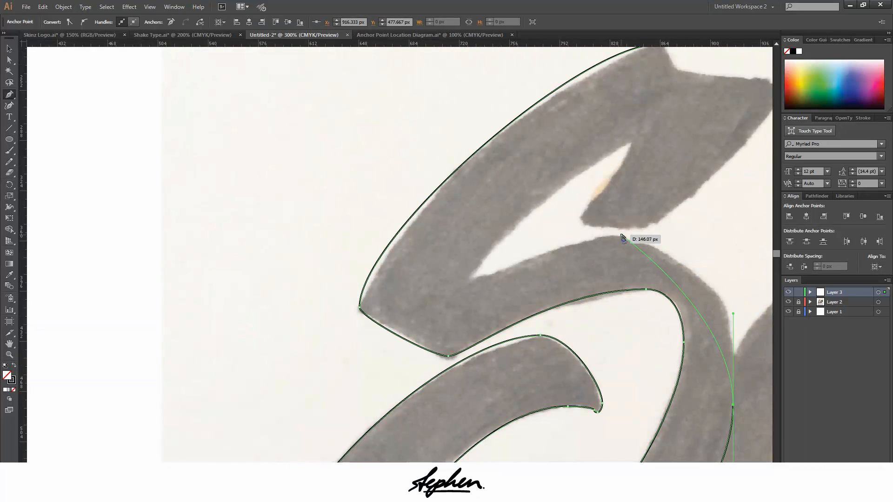
drag(625, 239, 646, 238)
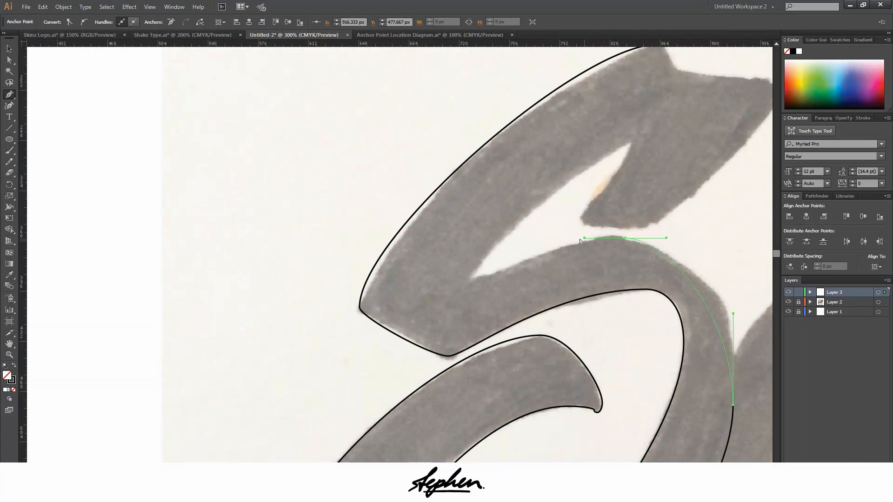
drag(580, 239, 563, 238)
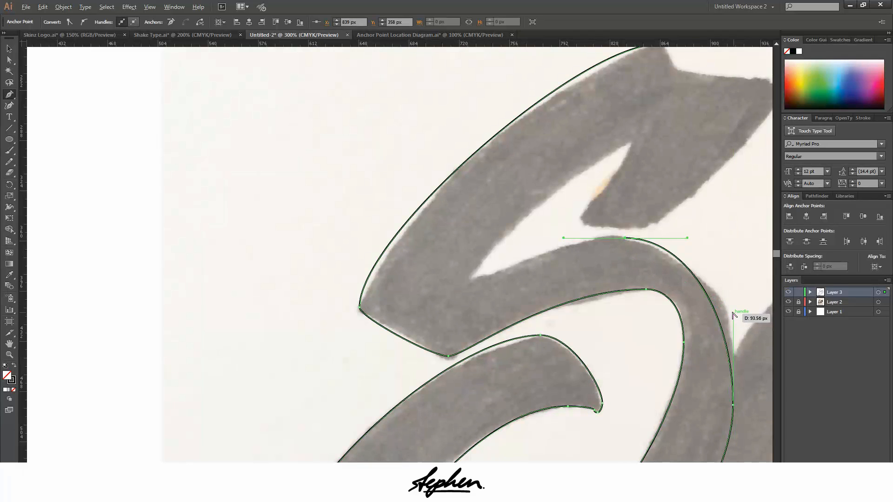
drag(735, 313, 737, 288)
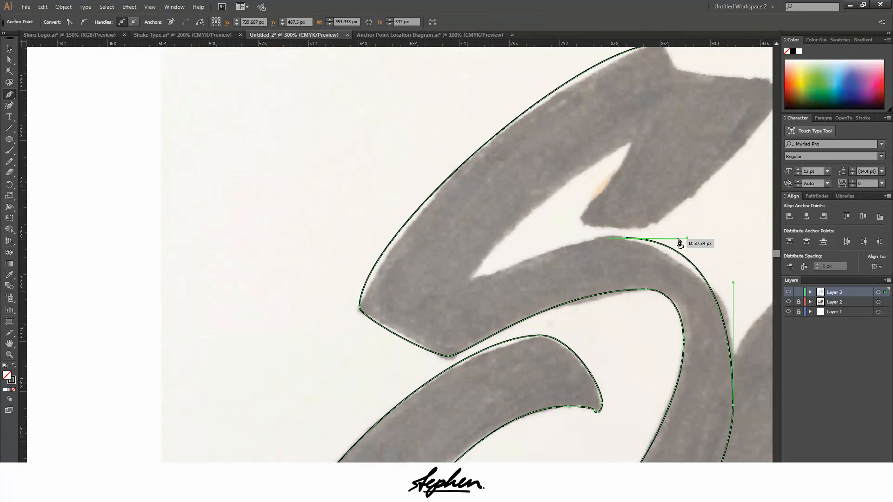
drag(688, 238, 708, 239)
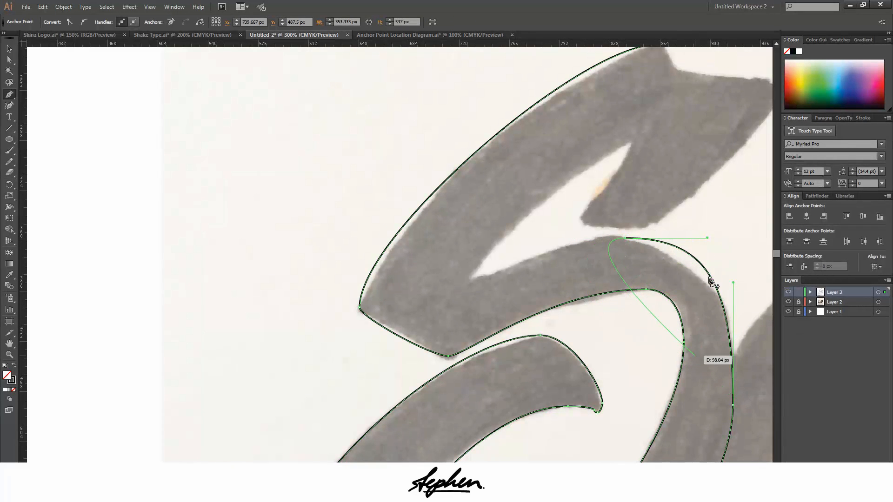
Nudge the bowl's rightmost outer anchor up and to the right, to about X 921.3 px, Y 458.7 px
scroll(762, 369, down, 1)
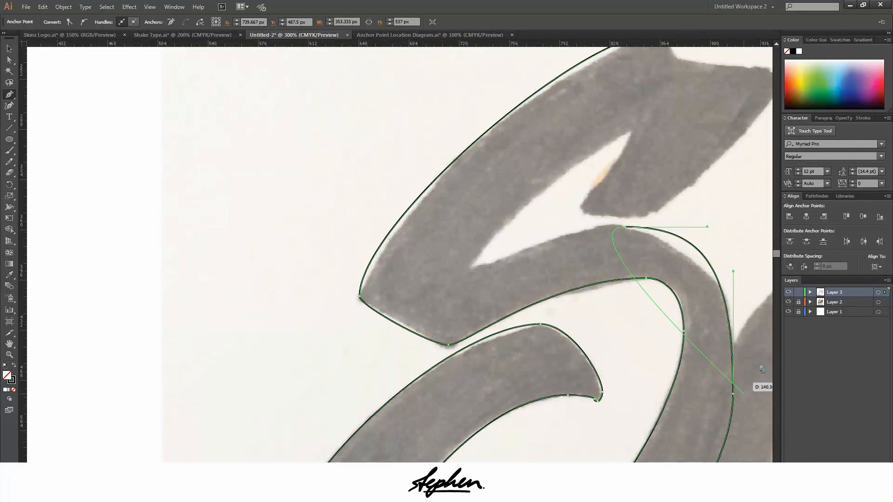
scroll(762, 370, down, 5)
scroll(403, 251, right, 3)
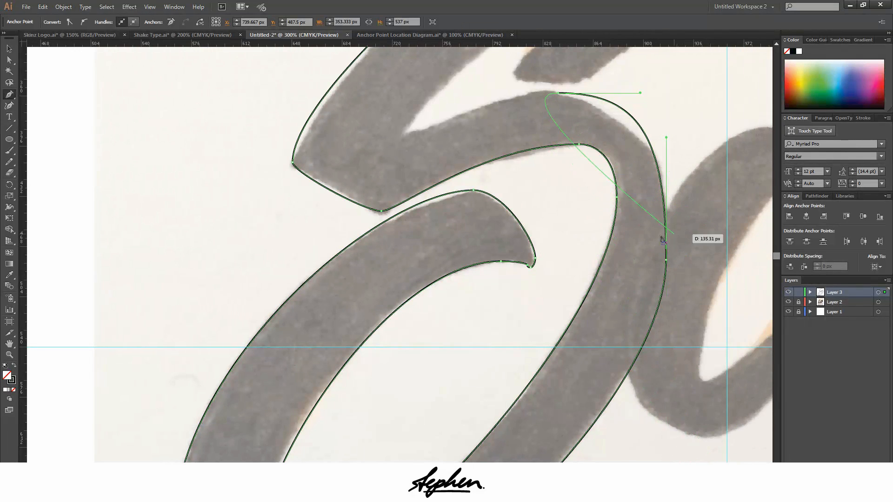
key(a)
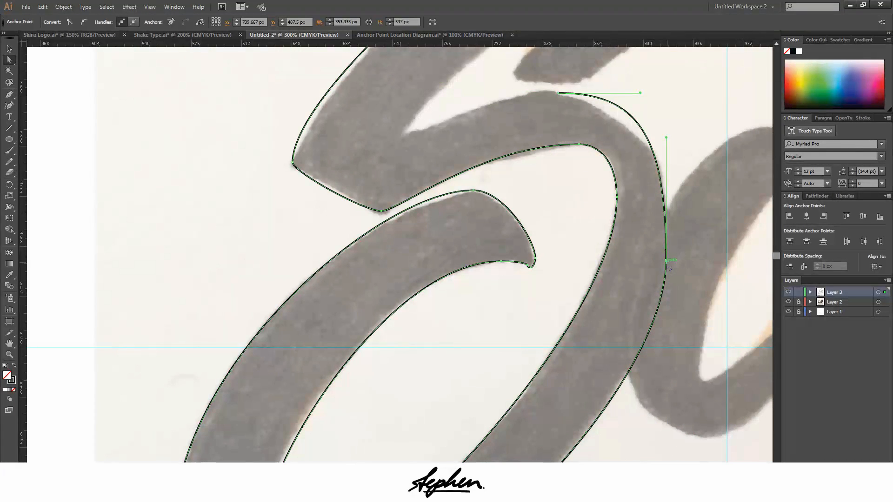
click(666, 261)
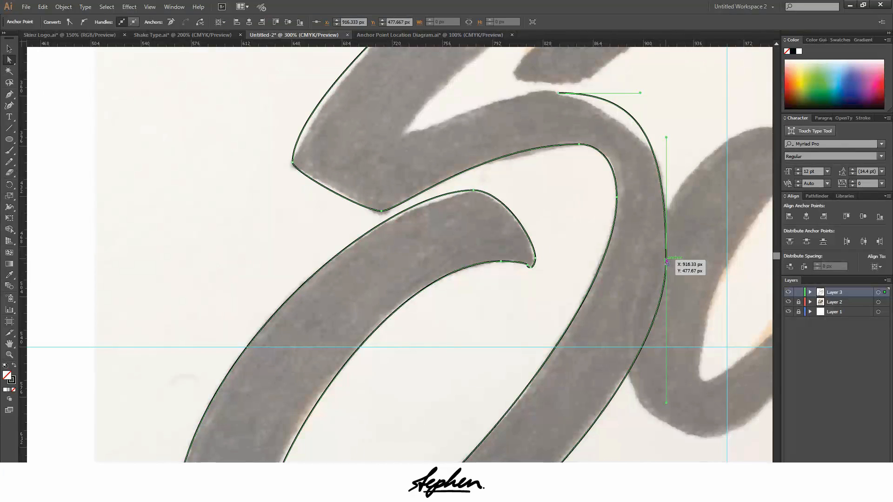
key(Up)
key(Up)
key(Up)
key(Up)
key(Right)
key(Right)
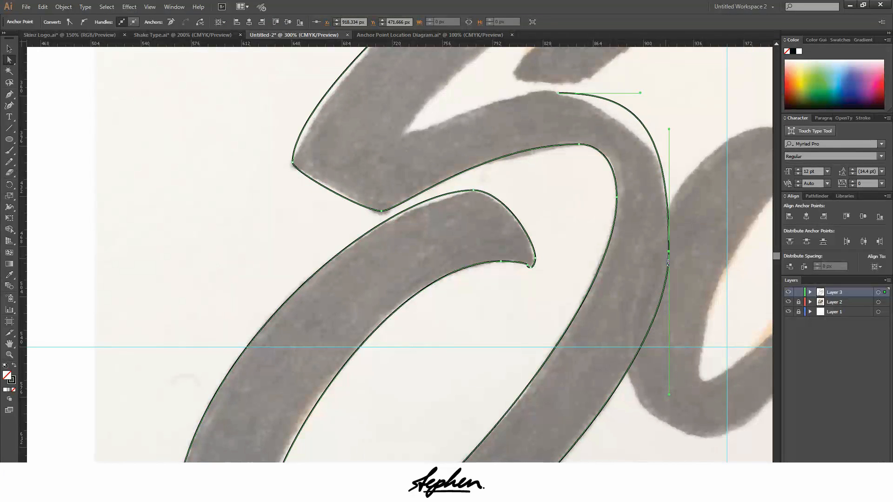
key(Up)
key(Up)
key(Up)
key(Up)
key(Right)
key(Up)
key(Up)
key(Up)
key(Up)
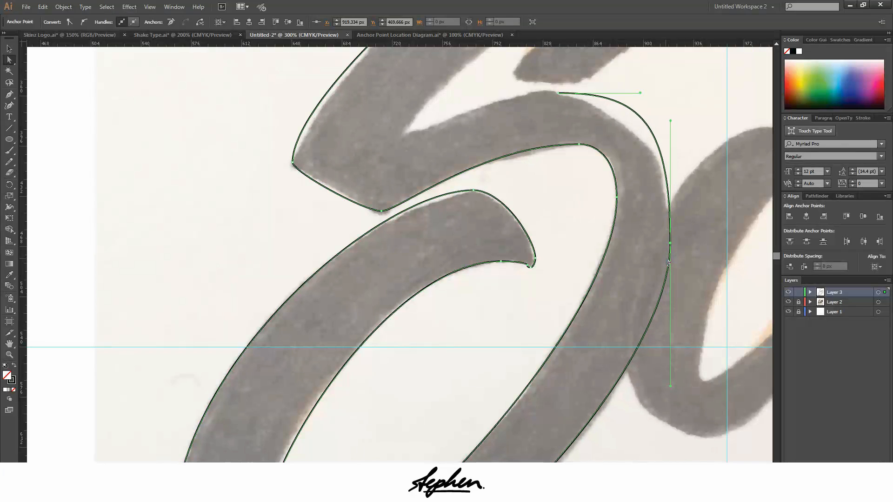
key(Right)
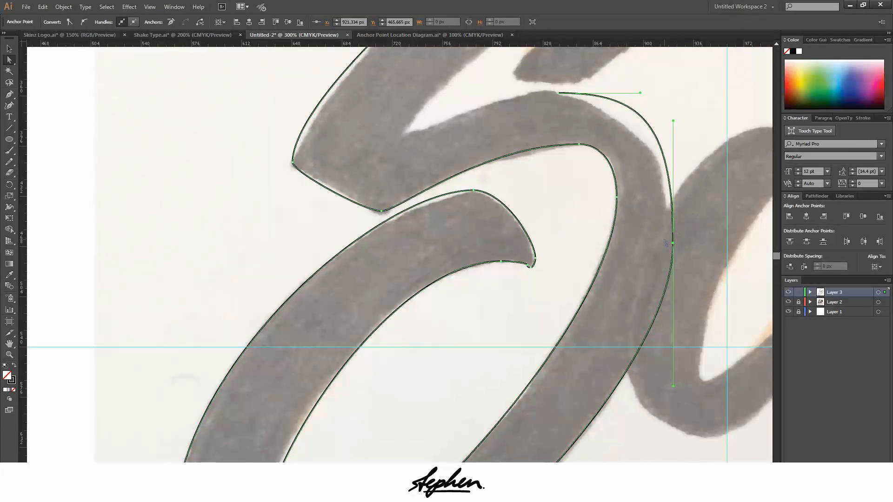
key(Up)
key(Up)
key(Up)
key(Up)
key(Up)
key(Up)
key(Up)
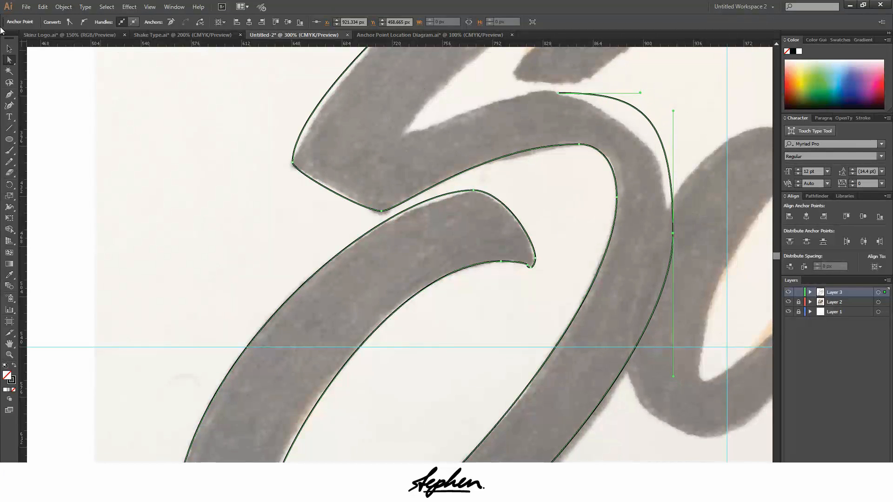
Shorten the rightmost outer anchor's upward handle and lengthen the middle stroke's top handle toward it to refit the curve
key(p)
drag(674, 112, 675, 164)
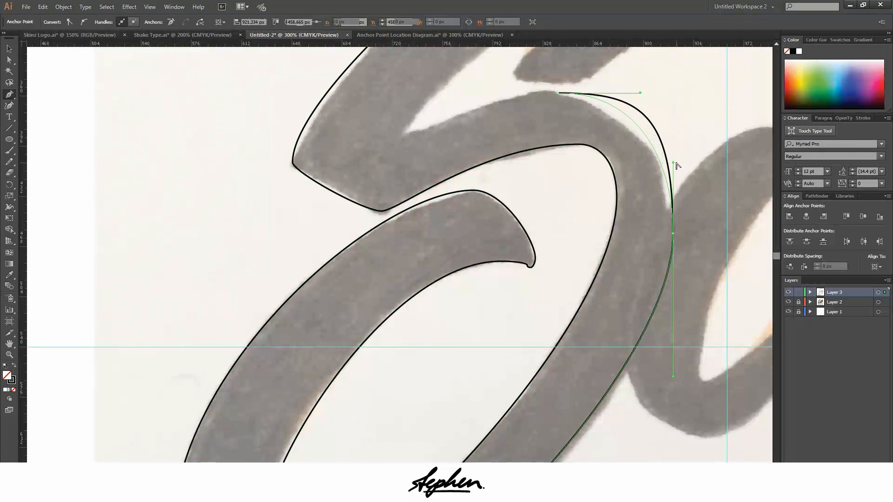
ctrl+click(649, 94)
click(558, 94)
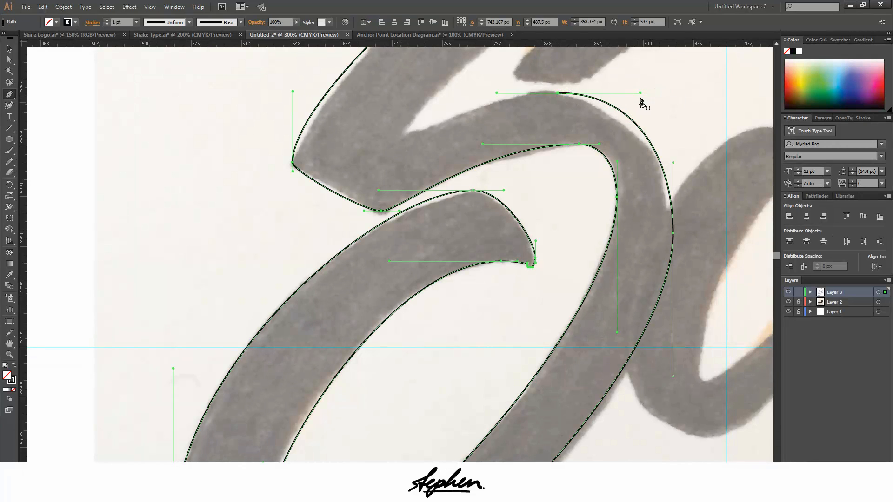
drag(642, 96, 667, 102)
drag(675, 160, 674, 152)
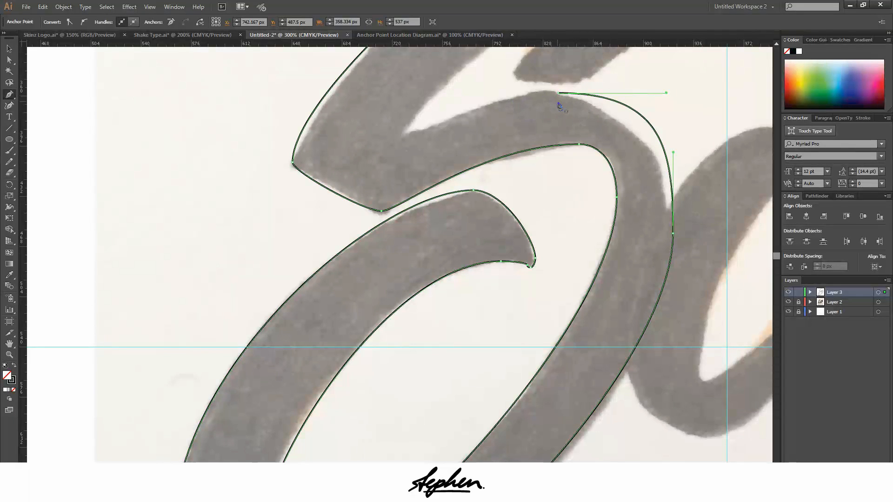
Continue the path from the middle stroke's top with an outgoing horizontal handle to a corner anchor at the inner notch, lengthening the handle to fit
scroll(549, 107, up, 3)
scroll(505, 279, down, 12)
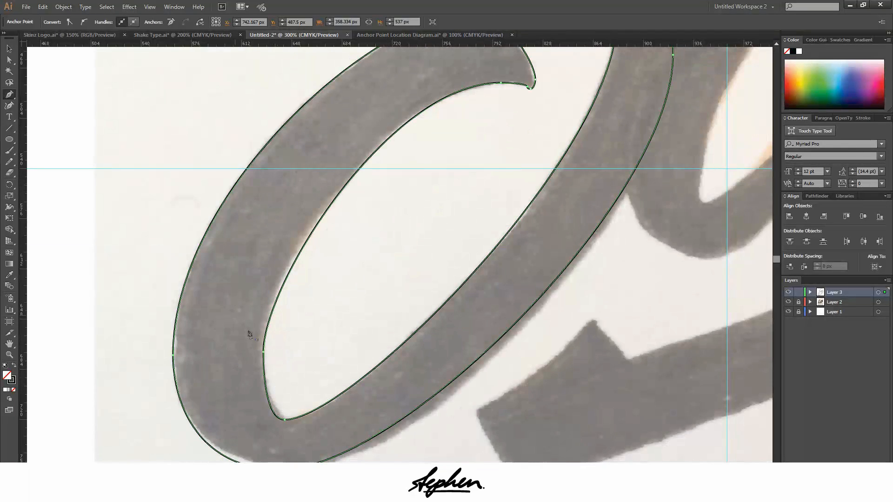
scroll(451, 145, up, 15)
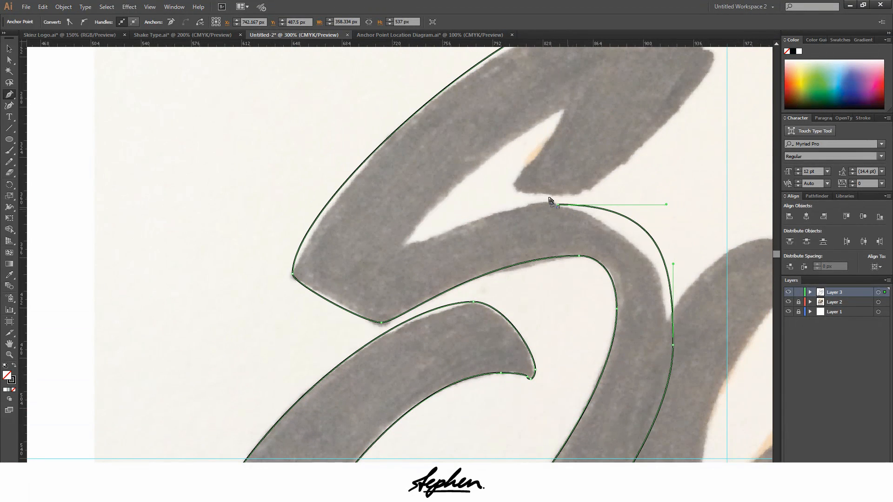
drag(558, 205, 499, 205)
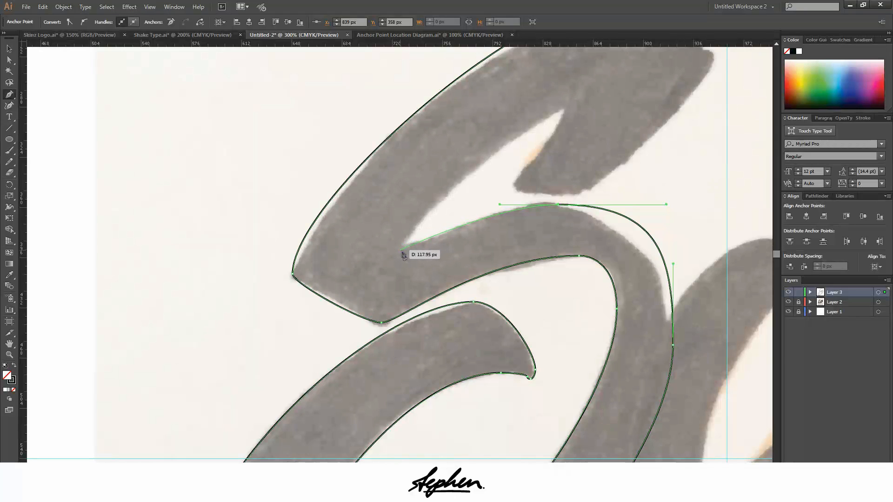
click(402, 250)
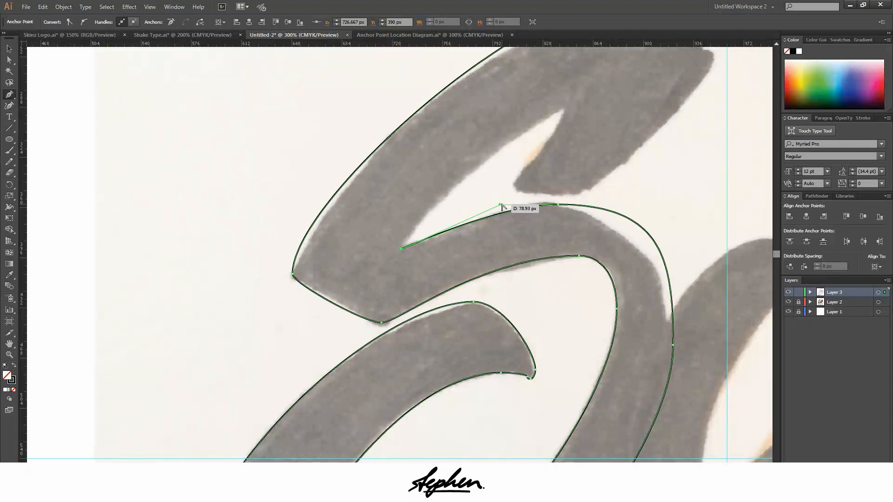
drag(499, 208, 481, 208)
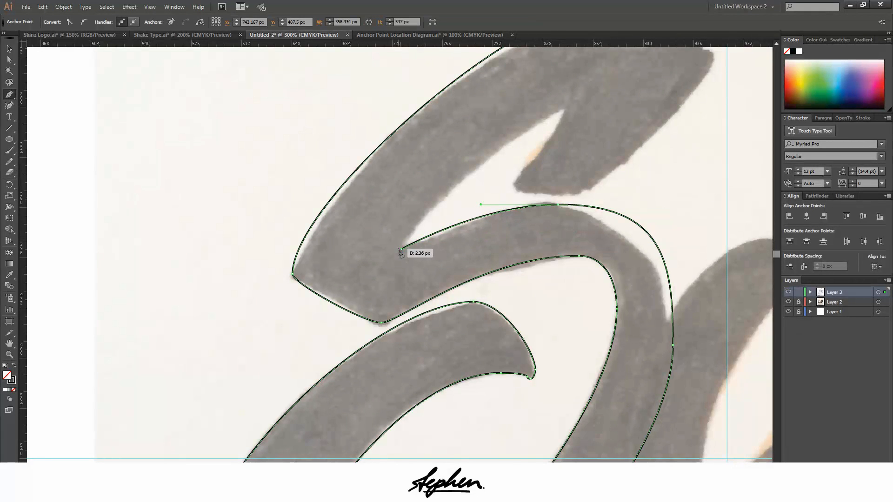
Curve the path from the inner notch along the upper stroke's underside to an anchor with horizontal handles, and give it a short outgoing handle
drag(401, 251, 670, 147)
scroll(516, 155, up, 2)
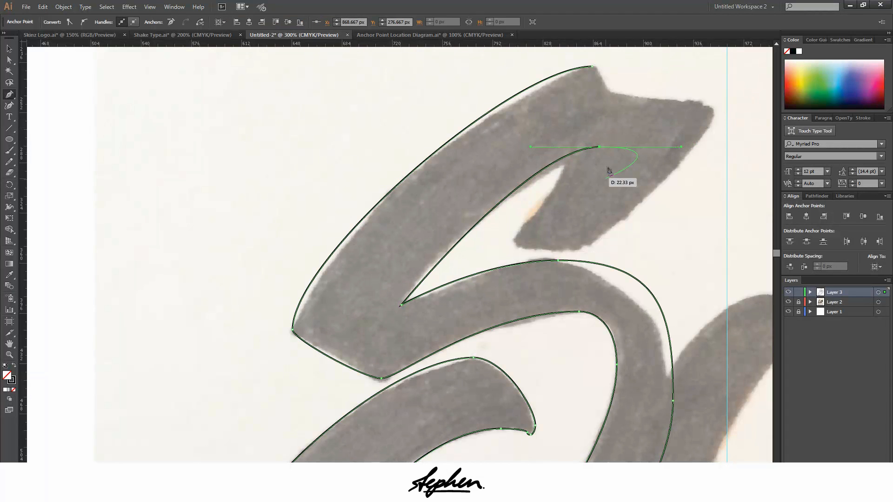
mouse_move(599, 148)
mouse_down()
mouse_move(692, 157)
mouse_move(694, 147)
mouse_move(606, 147)
mouse_up()
Round the upper stroke's end with a vertical-handled anchor and close the outline at the starting anchor using horizontal handles
scroll(603, 84, up, 2)
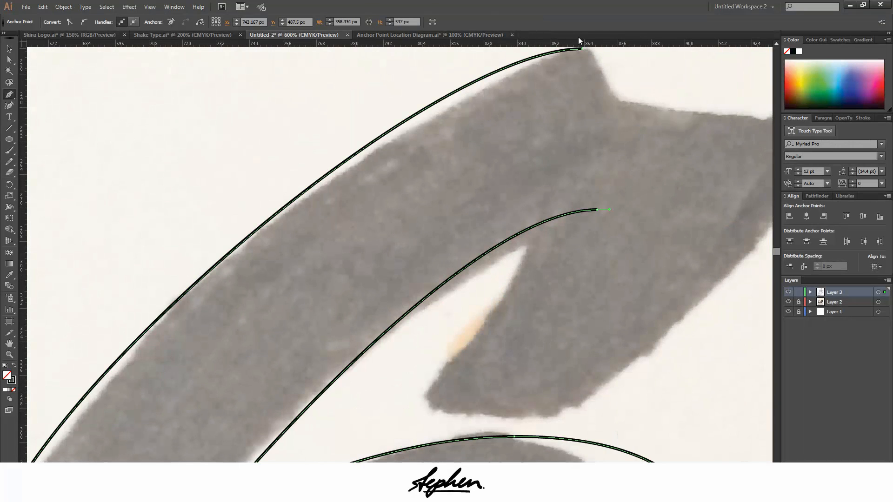
scroll(628, 172, up, 1)
mouse_move(626, 229)
mouse_down()
mouse_move(623, 153)
mouse_move(610, 140)
mouse_move(630, 219)
mouse_move(650, 217)
mouse_move(622, 239)
mouse_move(626, 213)
mouse_up()
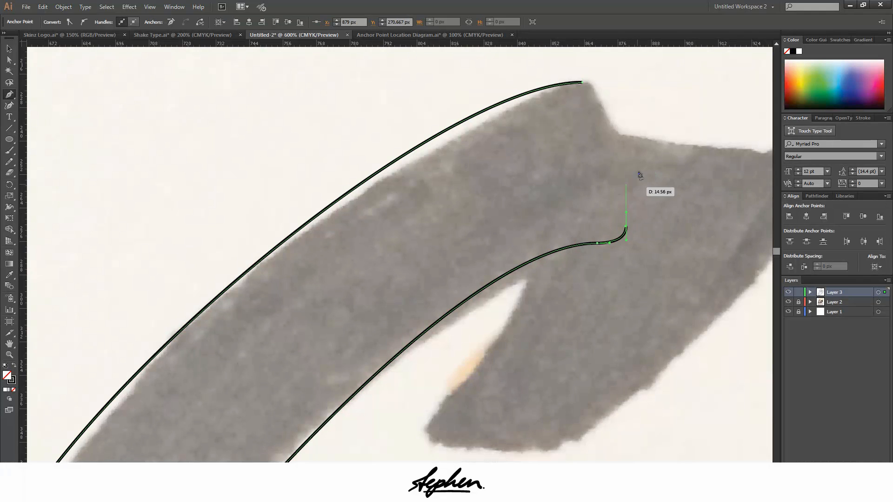
drag(583, 82, 550, 85)
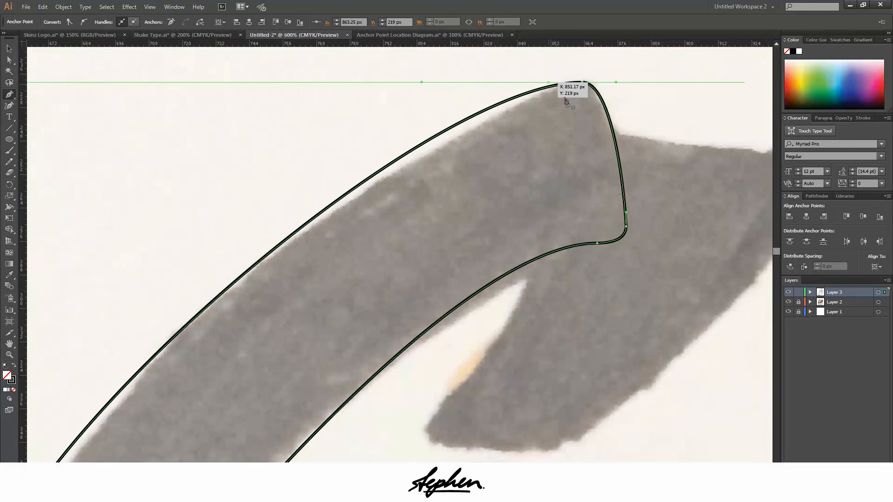
Deselect the finished outline and start a new path inside the upper stroke's end with a vertical-handled anchor for the S's flag
ctrl+click(689, 107)
scroll(684, 114, down, 2)
scroll(679, 125, down, 1)
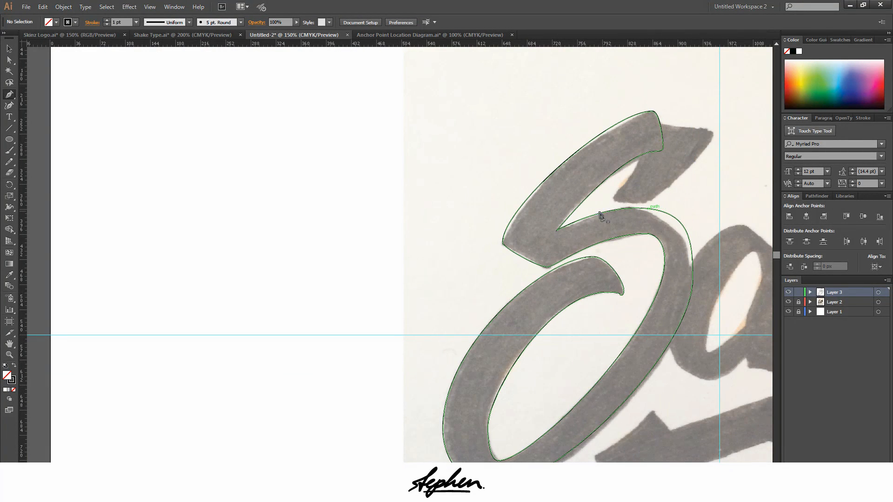
scroll(684, 135, up, 3)
drag(729, 154, 635, 186)
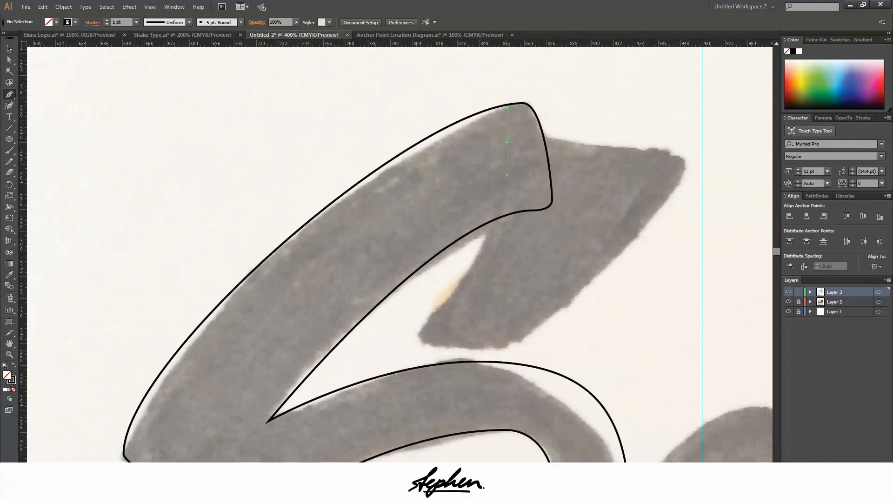
drag(507, 175, 507, 182)
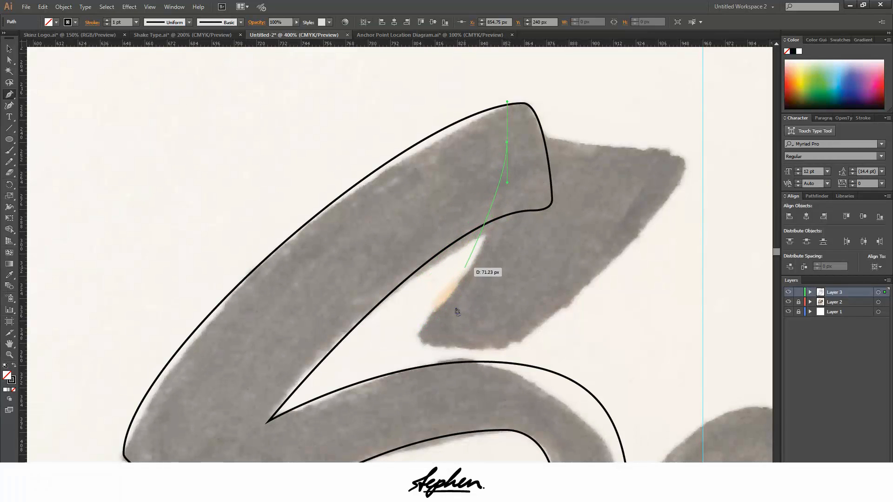
drag(437, 312, 400, 317)
drag(400, 317, 401, 317)
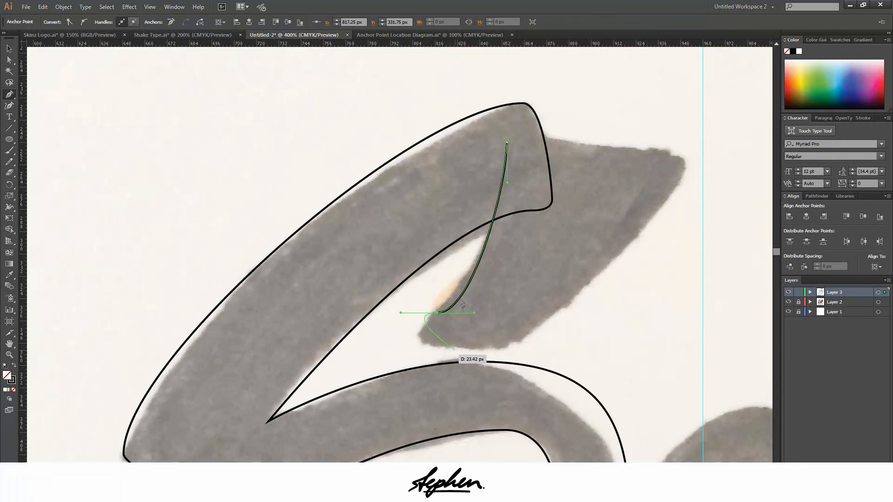
key(ctrl+z)
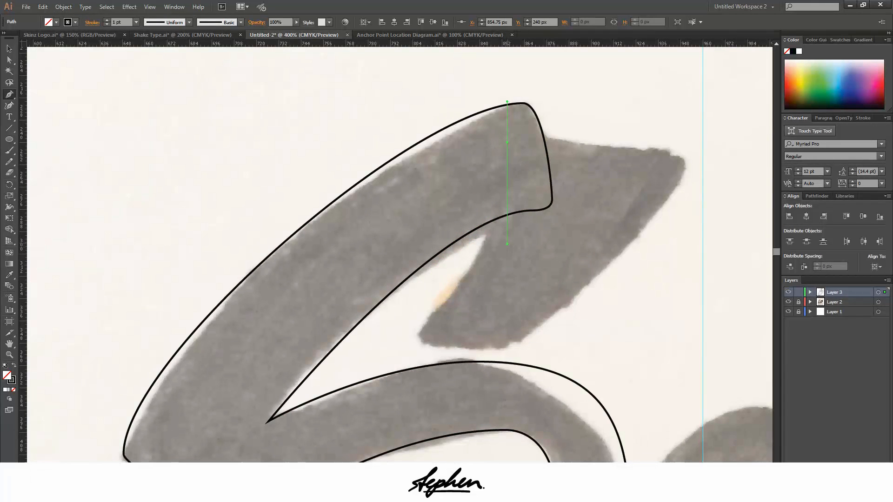
Curve the flag's inner edge down to a vertical-handled anchor at its lower tip, and lengthen the starting anchor's downward handle to fit
drag(507, 244, 507, 257)
scroll(457, 304, down, 5)
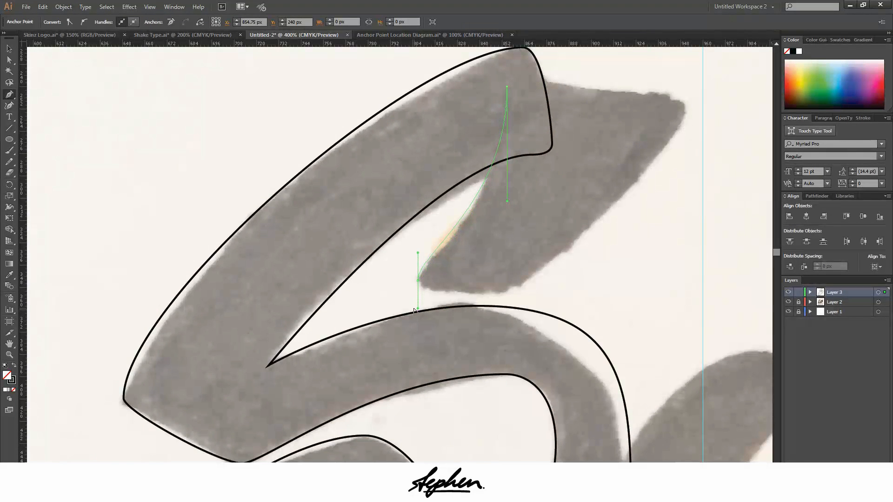
drag(414, 310, 415, 311)
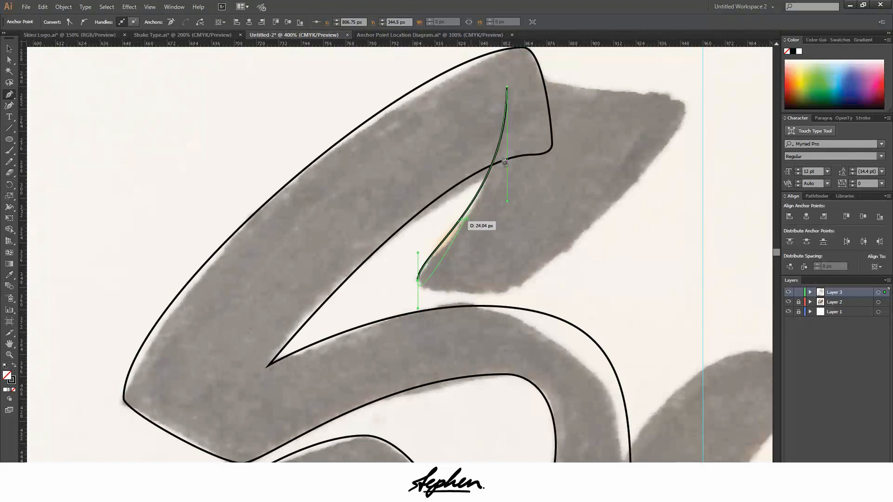
drag(507, 200, 507, 212)
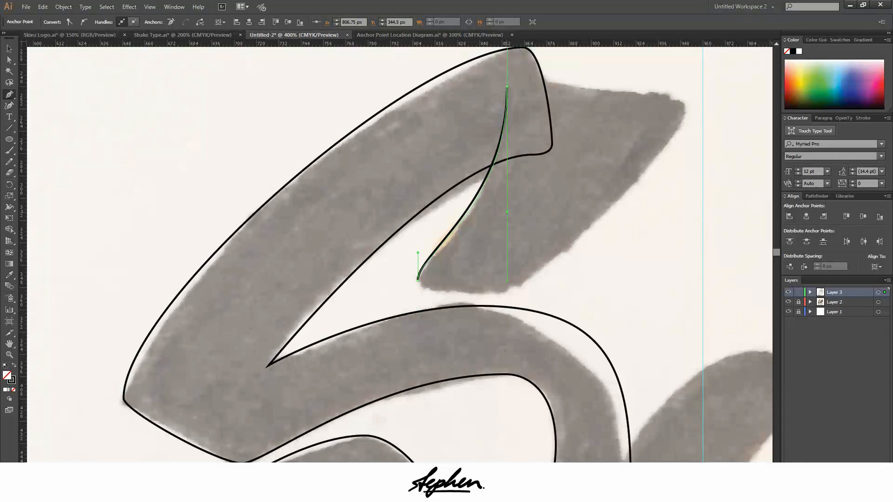
drag(508, 225, 507, 224)
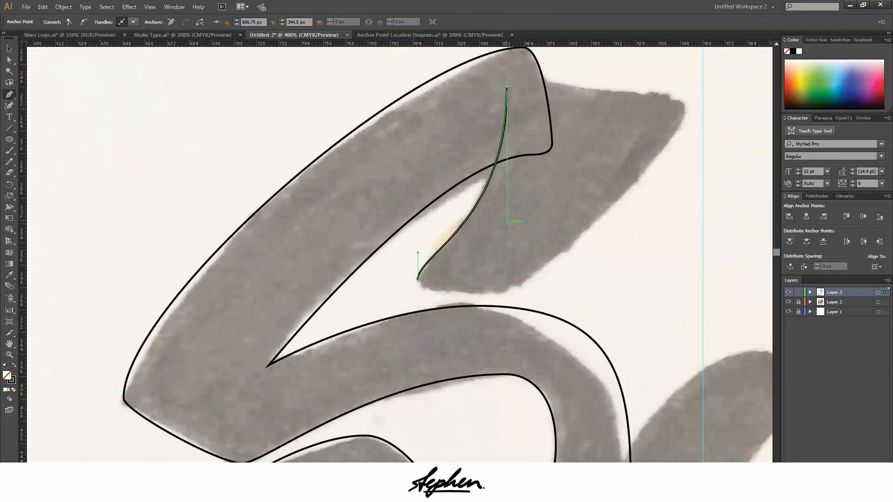
Shorten the lower tip's downward handle and continue the path to a horizontal-handled anchor on the flag's underside with a short outgoing handle
scroll(419, 300, up, 2)
drag(423, 265, 418, 272)
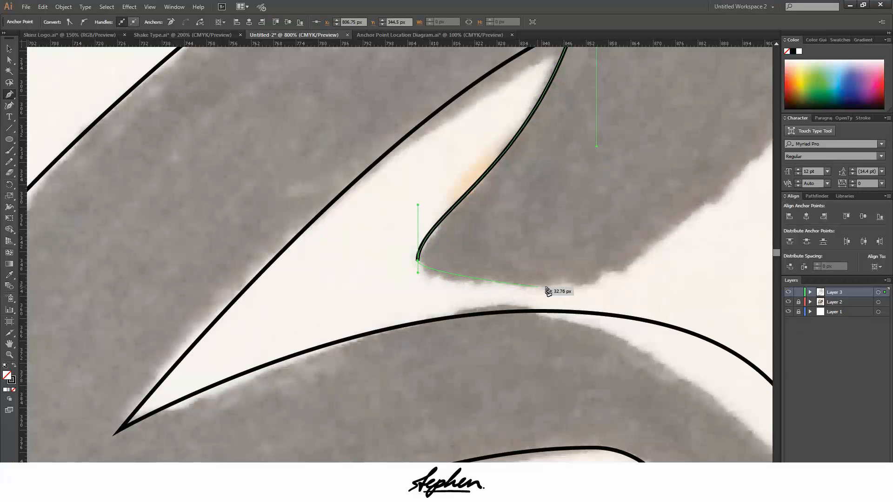
drag(540, 289, 642, 289)
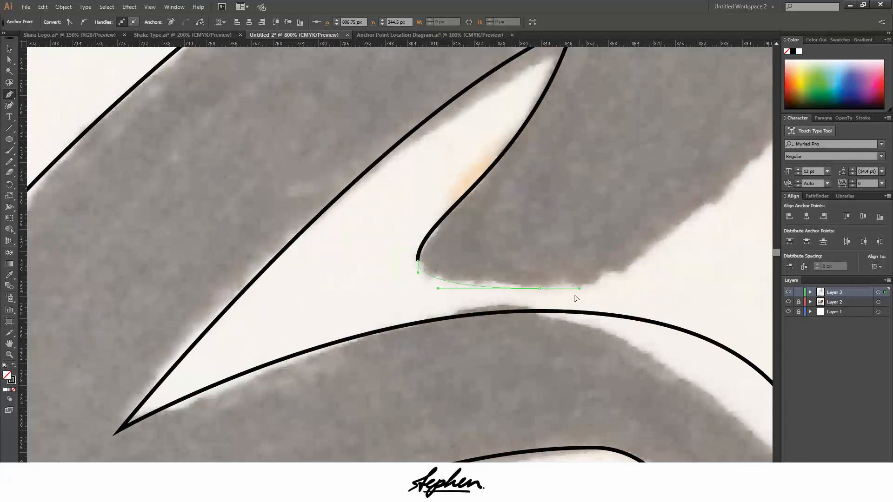
drag(574, 298, 577, 298)
Continue the path from the underside up the flag's outer edge to an anchor with vertical handles at its rightmost tip
scroll(649, 270, down, 2)
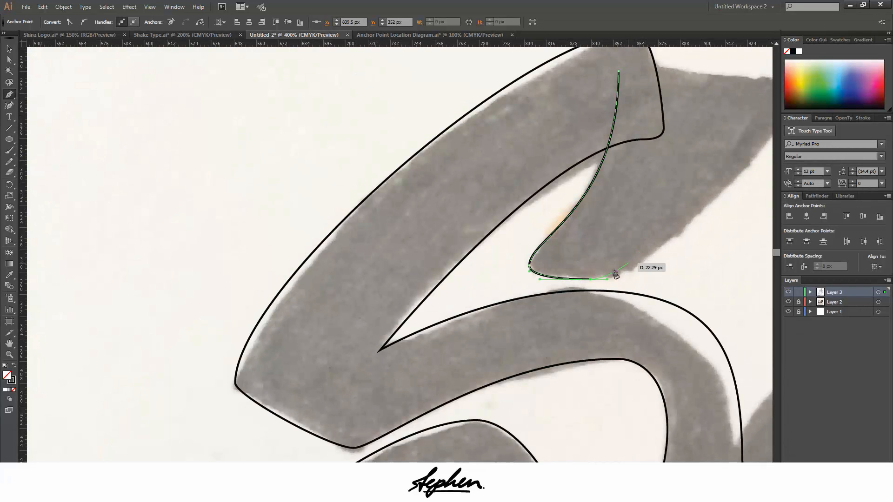
scroll(744, 182, down, 3)
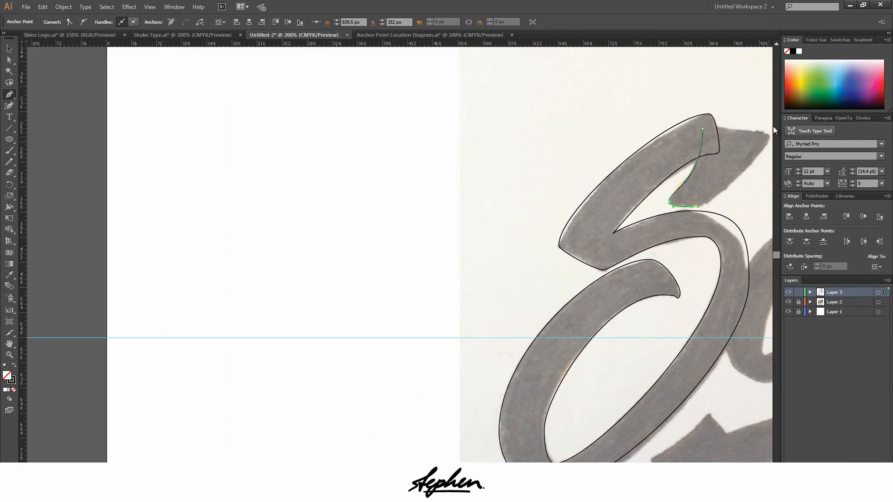
scroll(712, 212, up, 2)
scroll(712, 212, up, 1)
scroll(725, 255, up, 2)
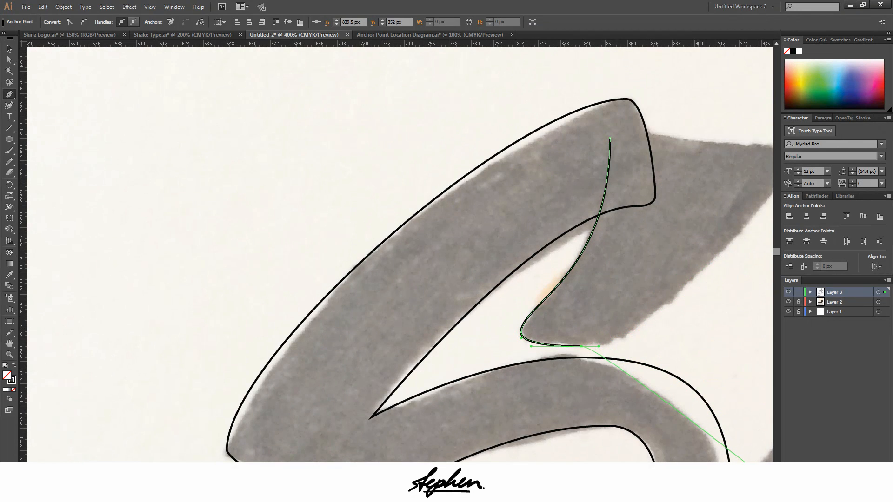
scroll(754, 460, right, 6)
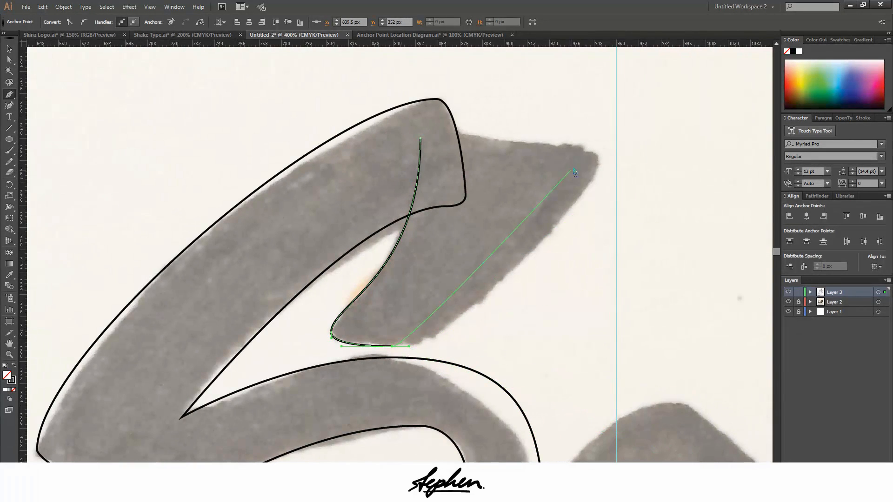
scroll(582, 267, up, 1)
scroll(581, 277, up, 1)
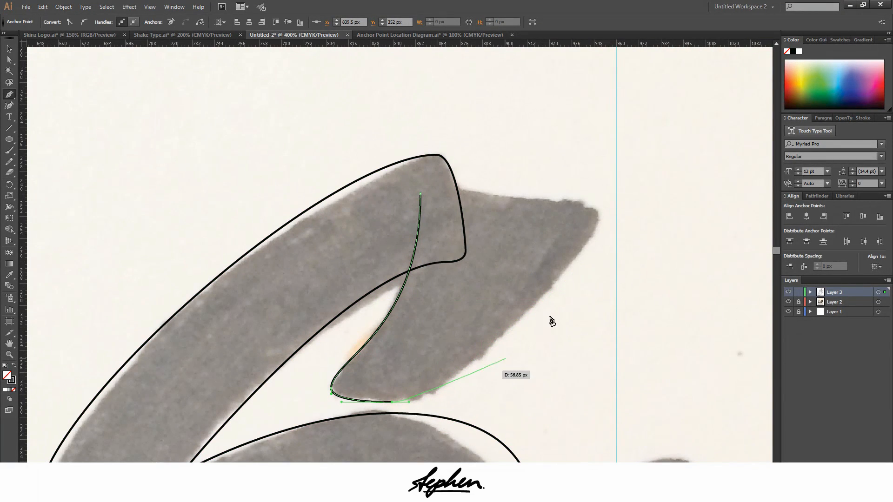
click(599, 222)
drag(597, 208, 599, 157)
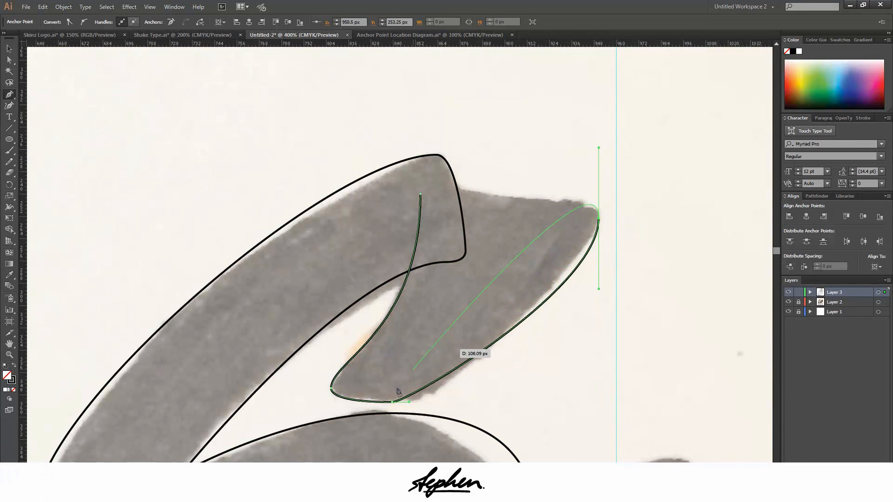
Lengthen the underside anchor's outgoing handle and shorten the rightmost tip's vertical handles so the outer edge fits the sketch
drag(409, 404, 439, 403)
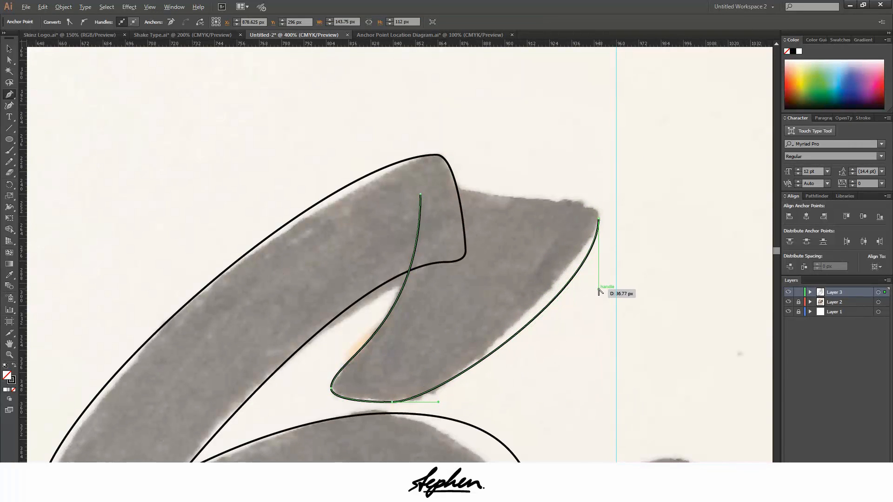
drag(600, 290, 594, 260)
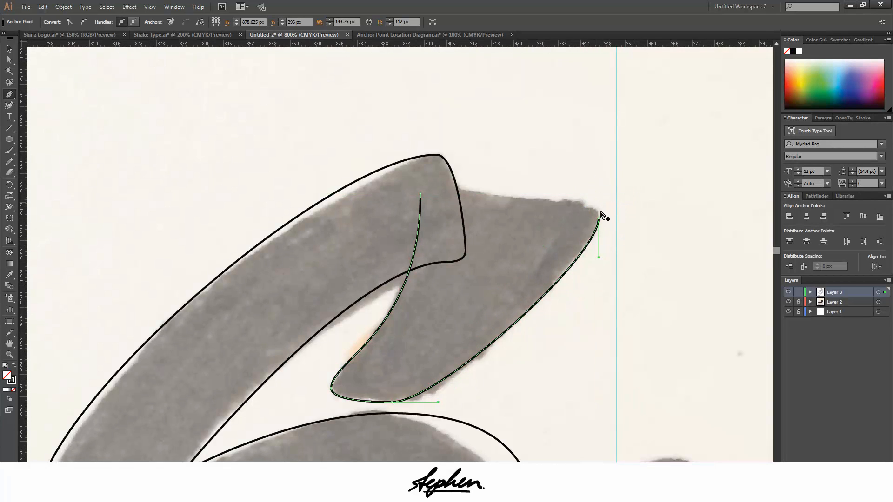
scroll(601, 212, up, 3)
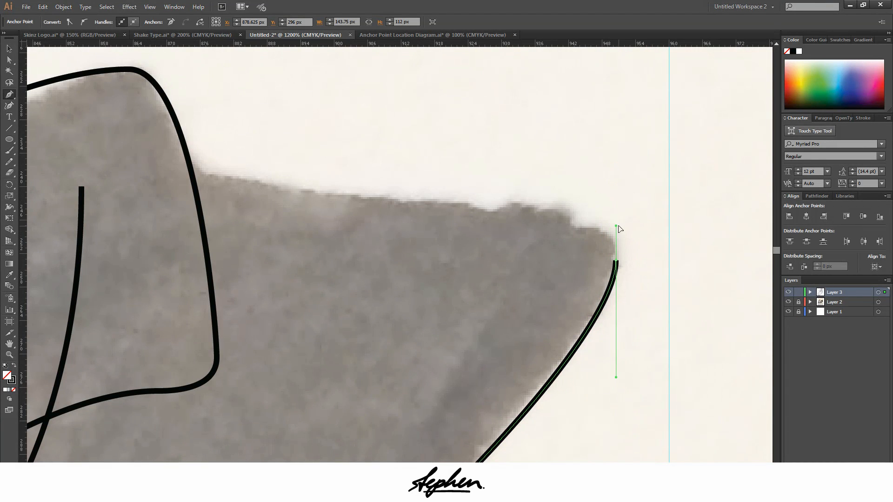
drag(619, 226, 618, 224)
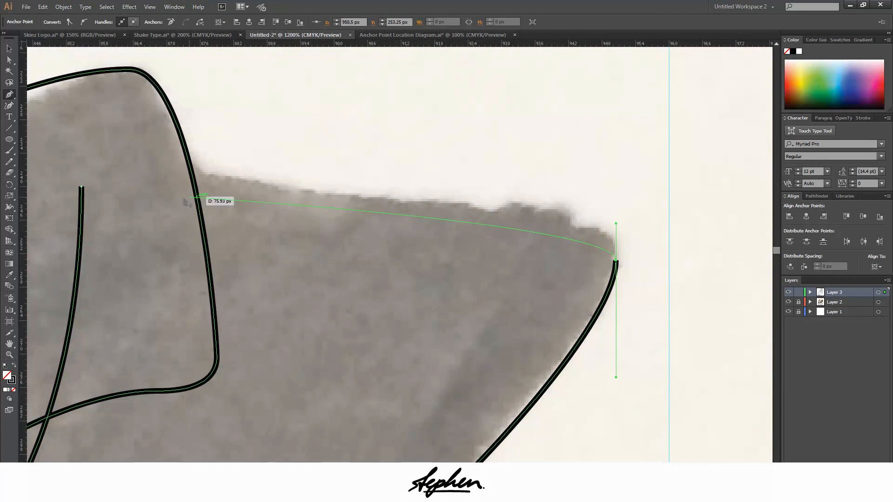
Trace the flag's top edge to a horizontal-handled anchor with a short outgoing handle, and close the path at its starting anchor
scroll(186, 202, down, 1)
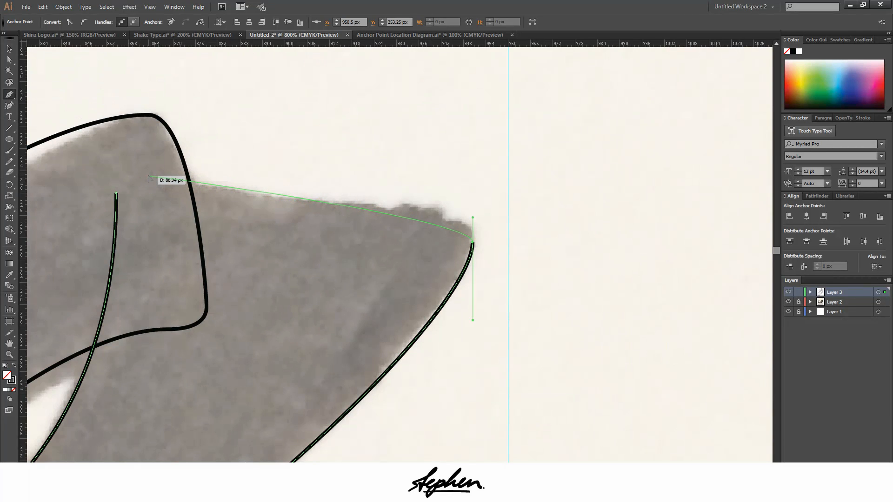
drag(149, 176, 263, 176)
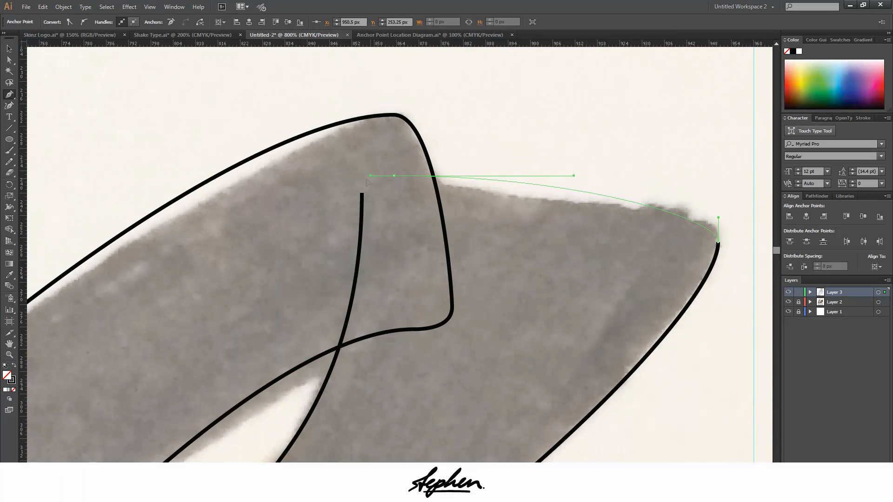
drag(375, 179, 377, 177)
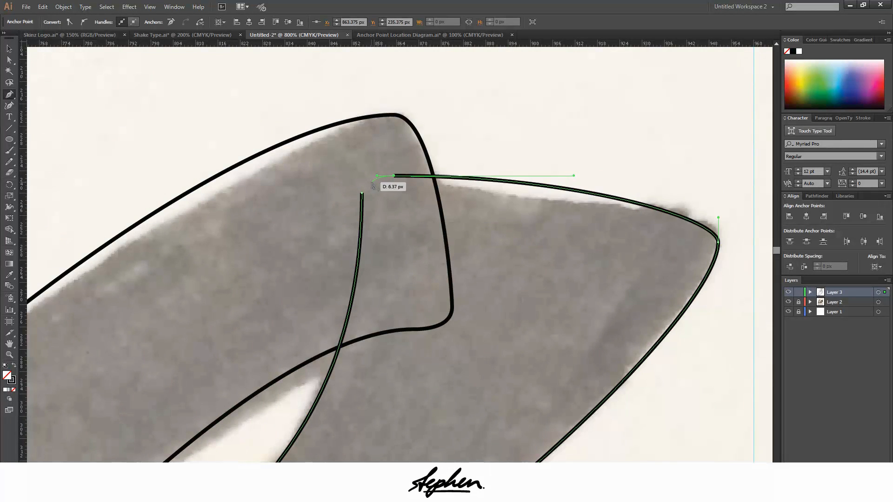
scroll(378, 181, up, 2)
drag(345, 205, 344, 234)
scroll(375, 214, down, 4)
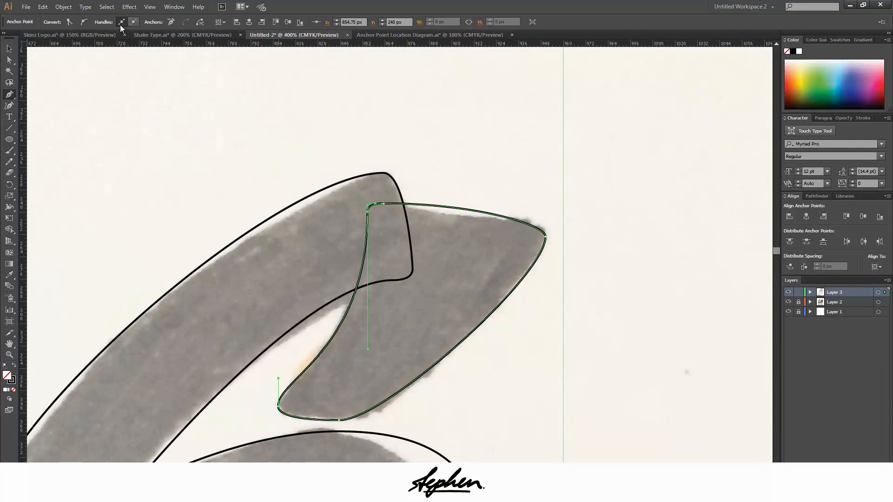
click(9, 48)
click(186, 145)
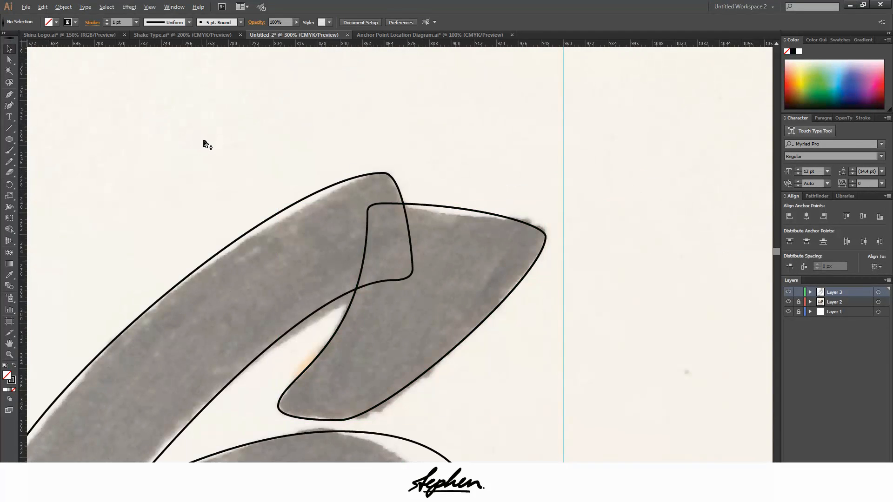
Narrow the flag outline horizontally from its right side to a width of 111.75 px
scroll(203, 145, down, 5)
scroll(147, 199, up, 3)
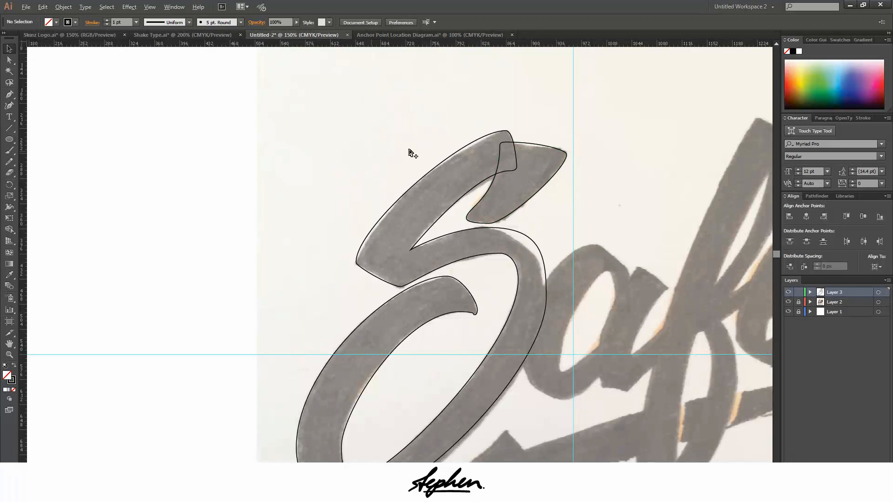
key(ctrl+equal)
key(ctrl+equal)
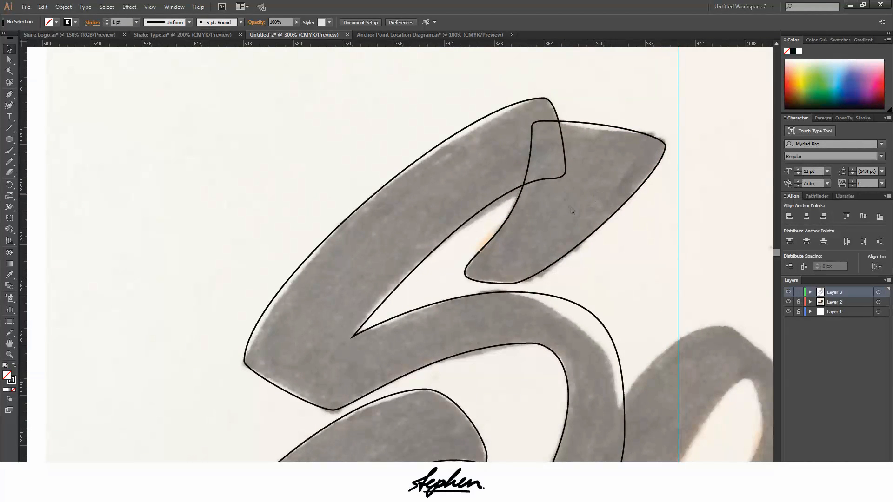
click(623, 213)
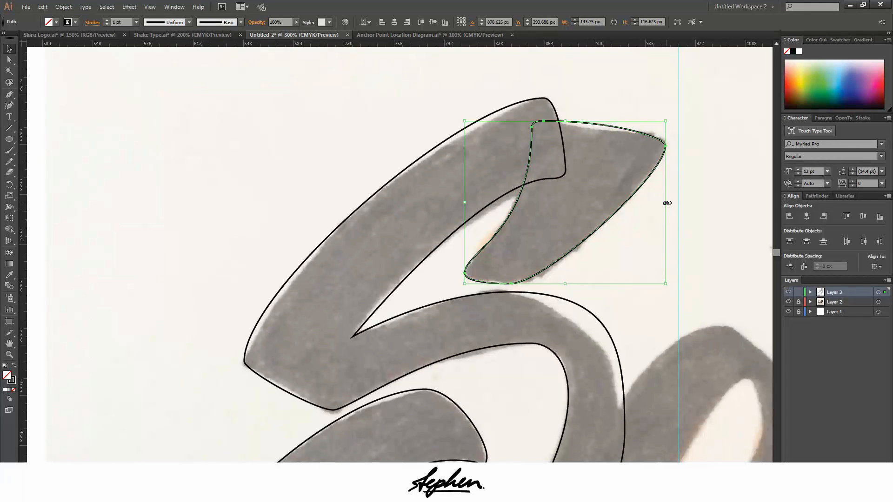
drag(667, 203, 621, 202)
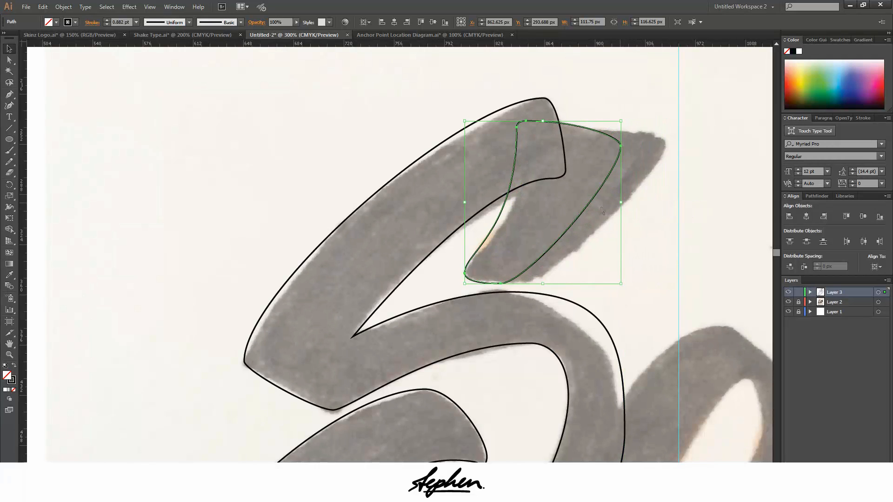
Nudge the narrowed flag outline about 8 px right and 5 px up
key(Right)
key(Right)
key(Right)
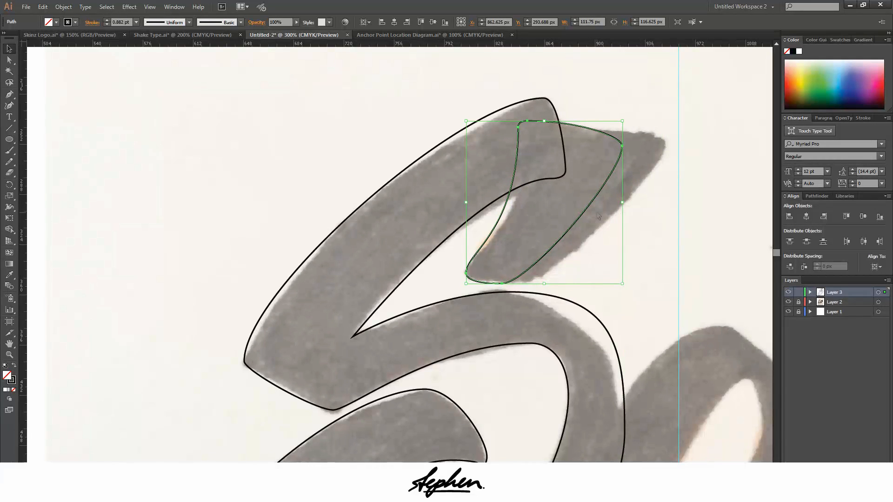
key(Up)
key(Up)
key(Up)
key(Up)
key(Up)
key(Right)
key(Right)
key(Right)
key(Right)
key(Right)
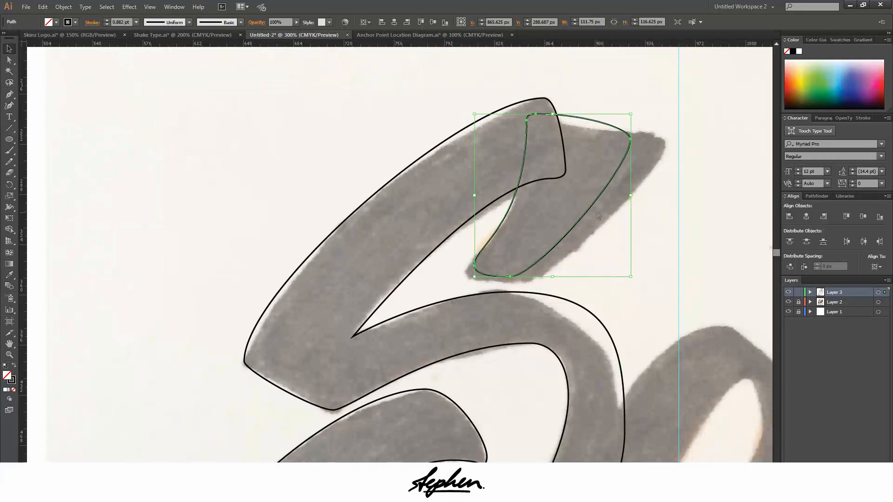
Reselect the flag outline and narrow it further from its right side, keeping its height
click(702, 182)
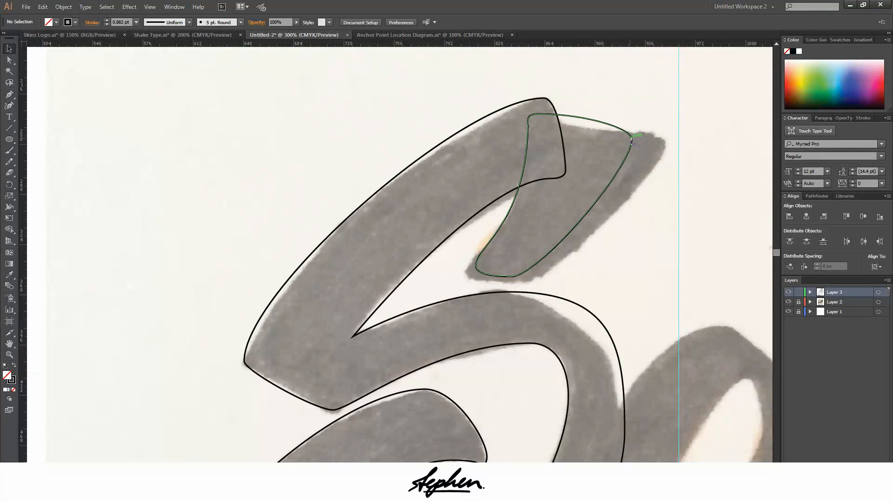
click(632, 138)
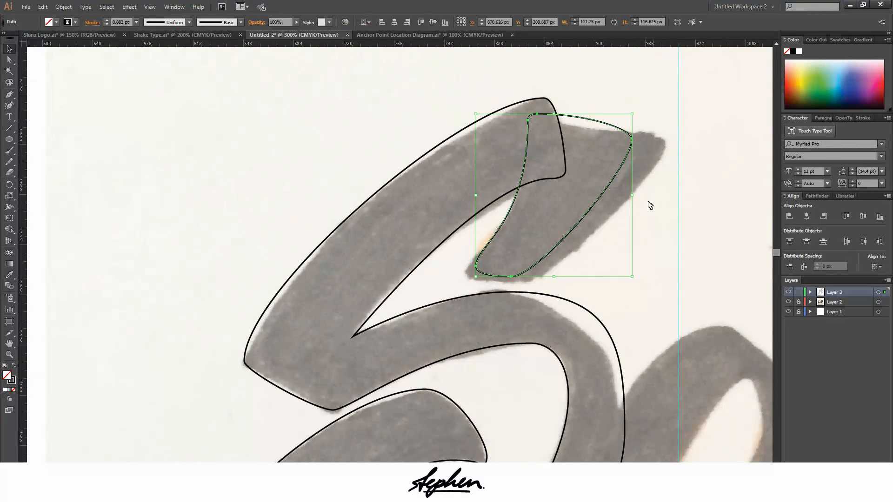
drag(634, 196, 604, 197)
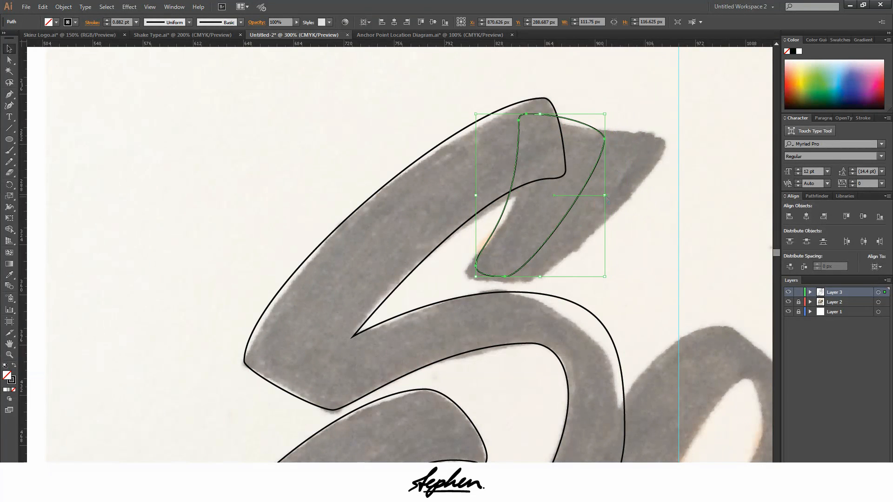
Nudge the narrowed flag outline about 9 px to the right and deselect it
key(Right)
key(Right)
key(Right)
key(Right)
key(Right)
key(Right)
key(Right)
key(Right)
key(Right)
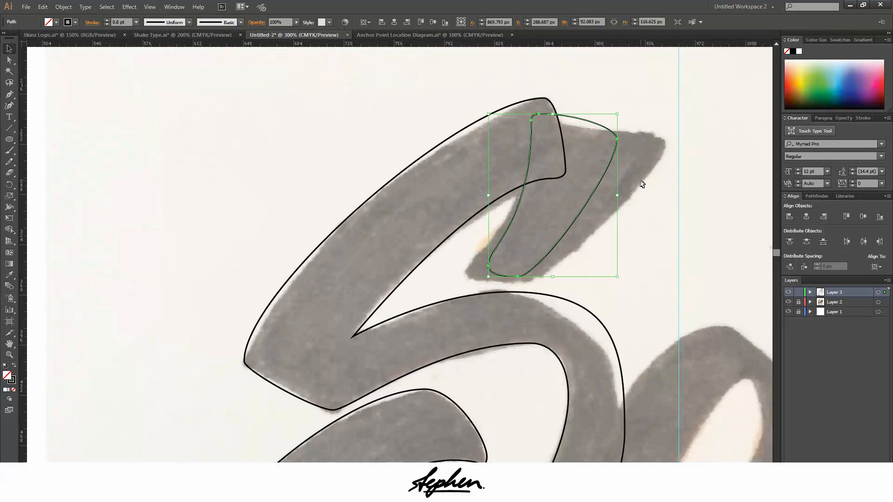
click(684, 201)
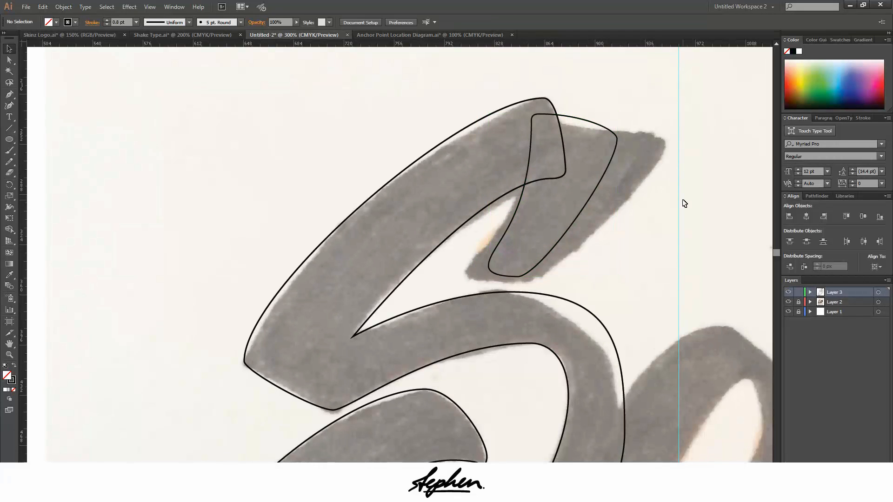
Extend the upper vertical handle of the leftmost anchor on the inner curve of the S's lower bowl
scroll(662, 209, down, 5)
scroll(637, 216, down, 5)
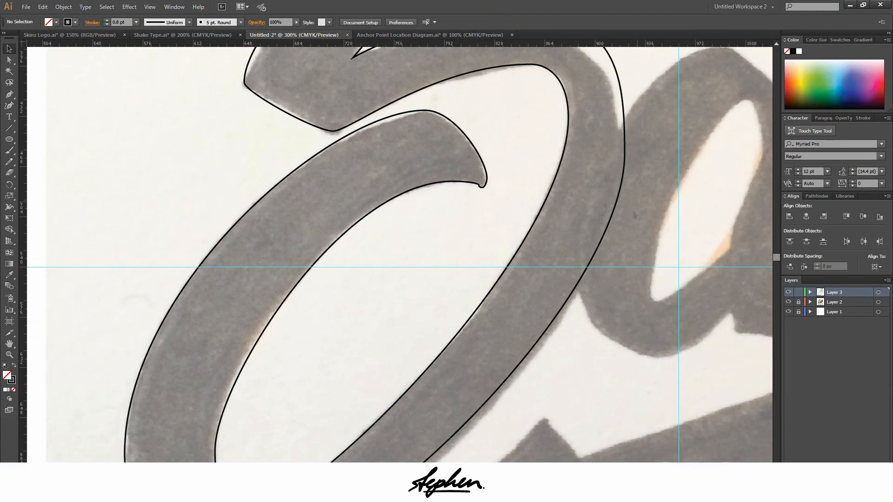
alt+scroll(625, 253, down, 2)
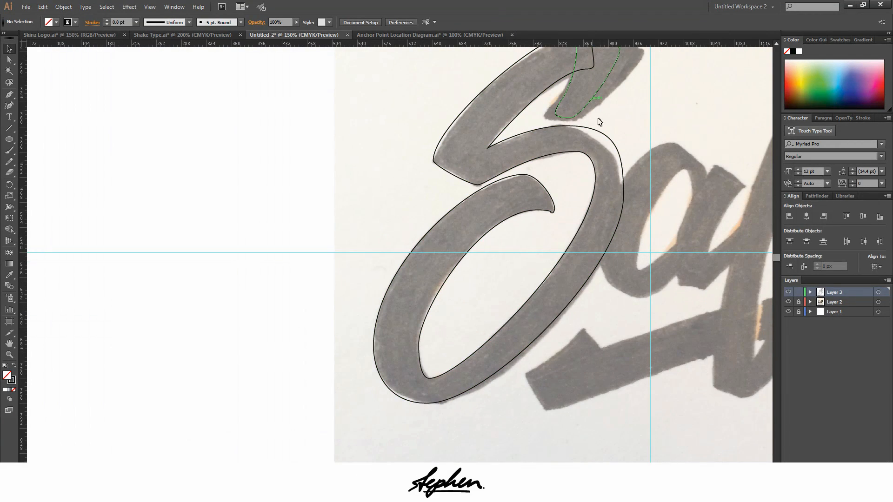
scroll(601, 186, up, 2)
alt+scroll(442, 226, up, 4)
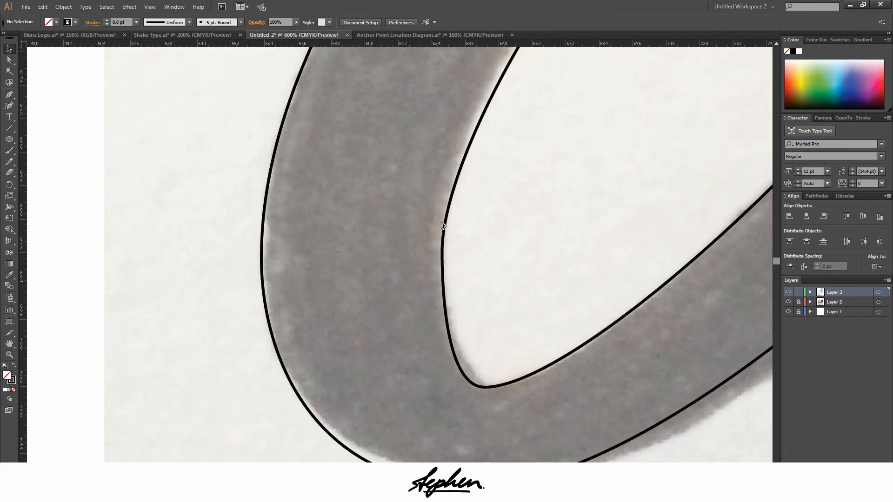
click(441, 242)
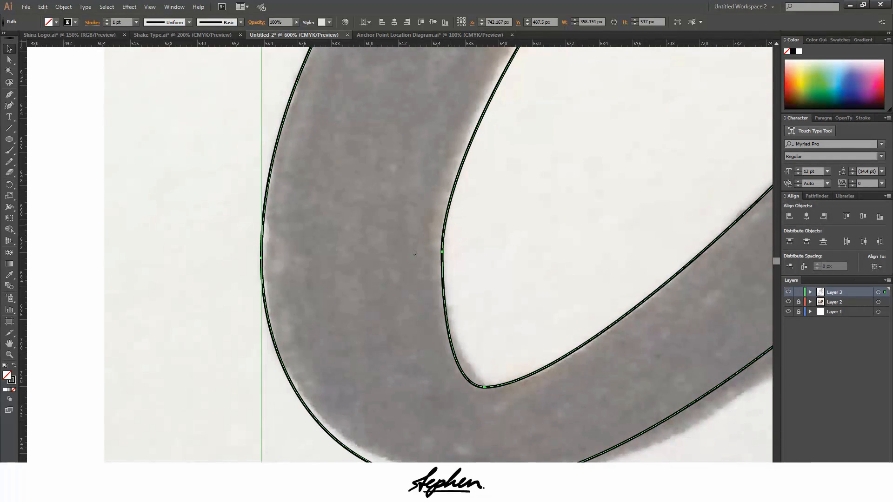
click(8, 60)
alt+scroll(112, 123, down, 1)
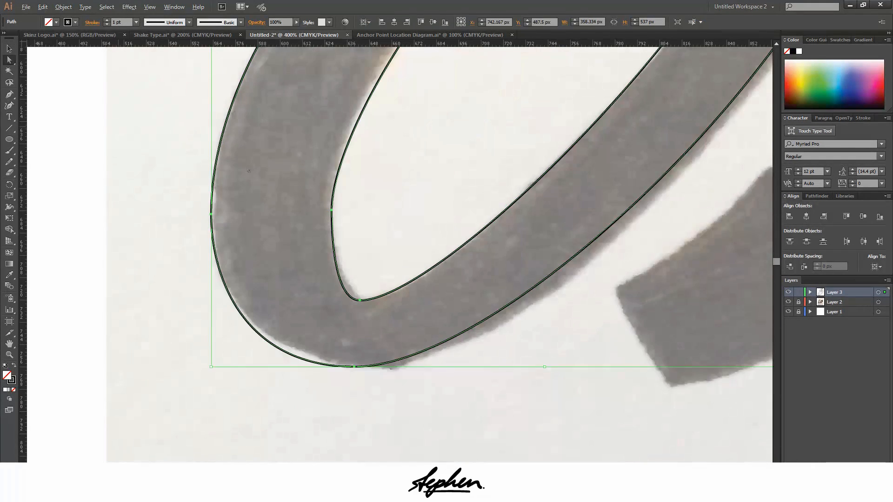
scroll(327, 331, up, 6)
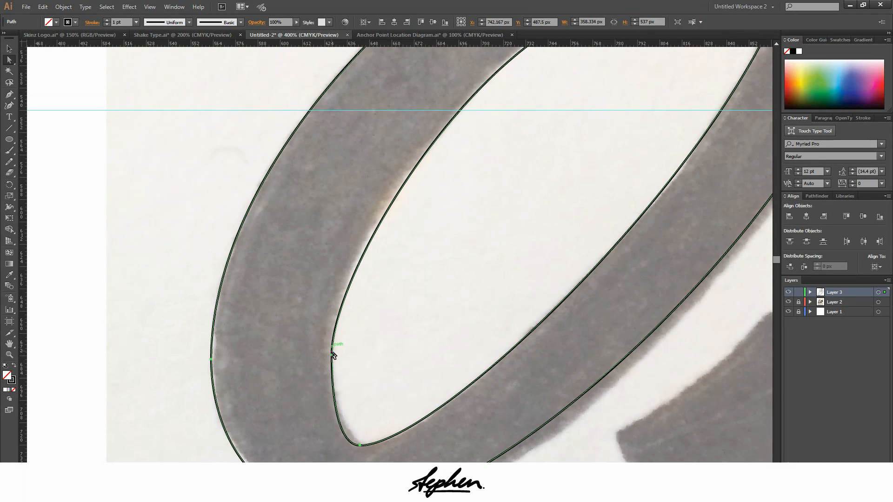
click(8, 60)
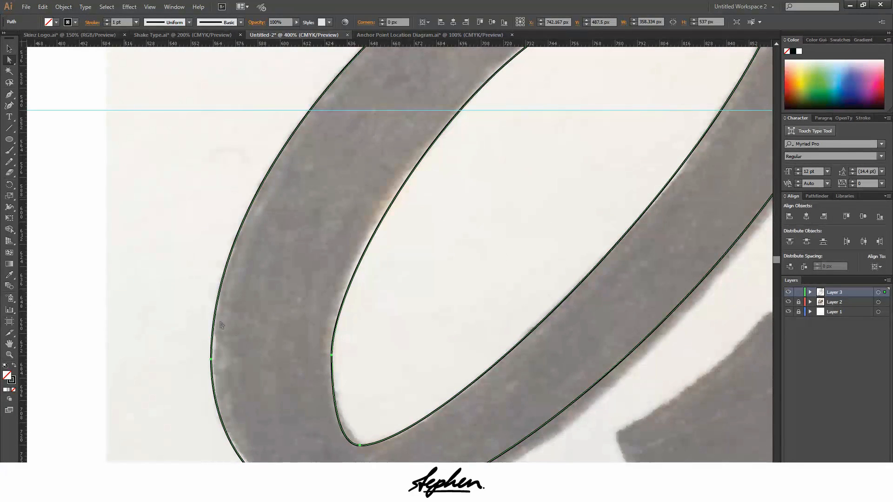
click(332, 355)
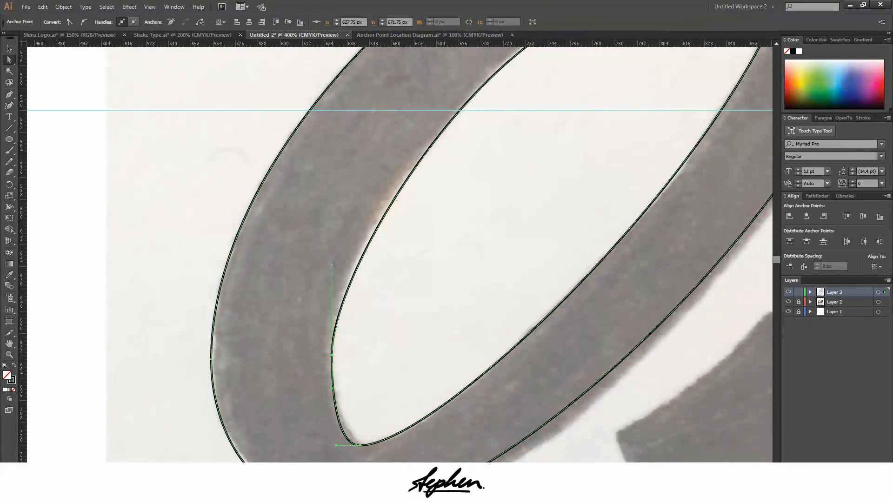
mouse_move(331, 265)
mouse_down()
mouse_move(332, 233)
mouse_move(331, 245)
mouse_up()
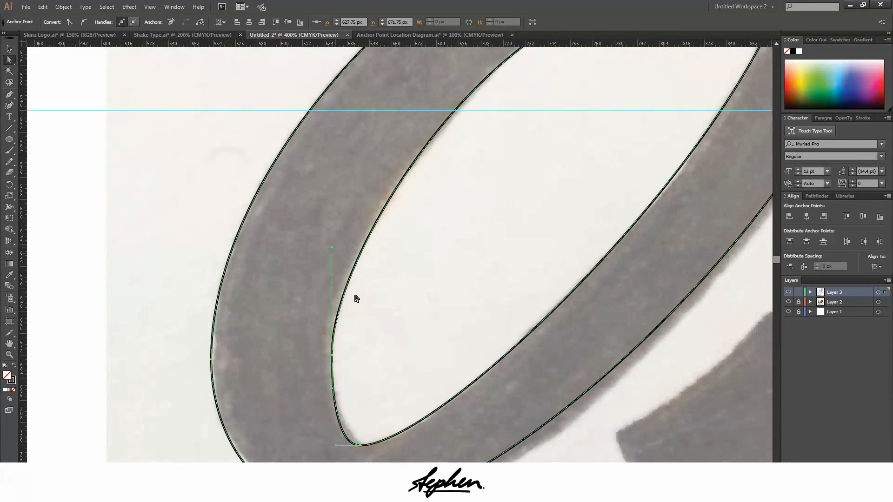
key(ctrl+z)
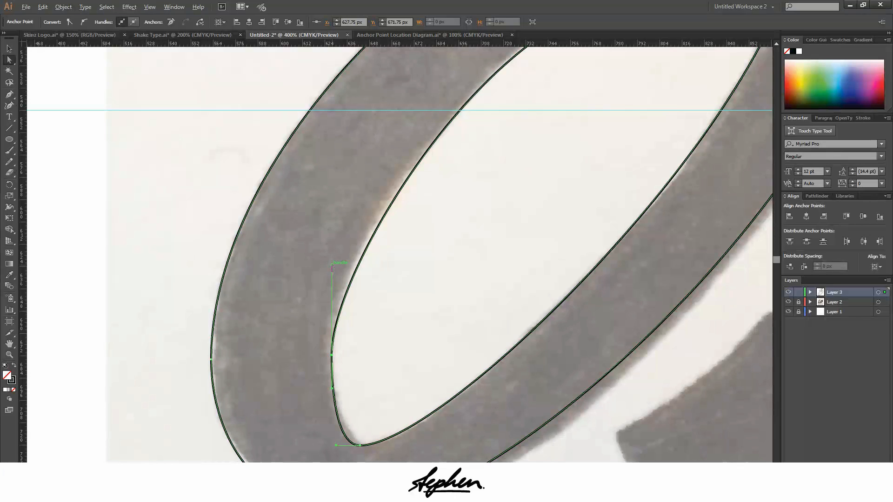
drag(332, 266, 332, 229)
scroll(367, 299, down, 2)
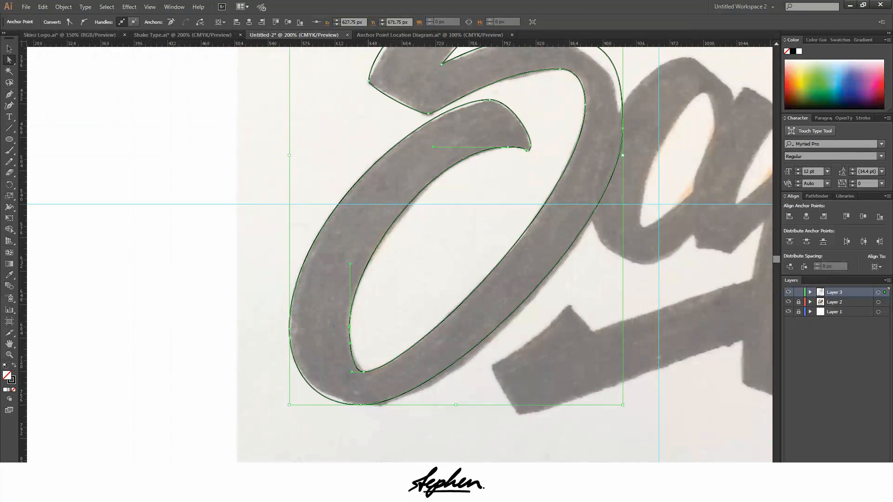
click(186, 328)
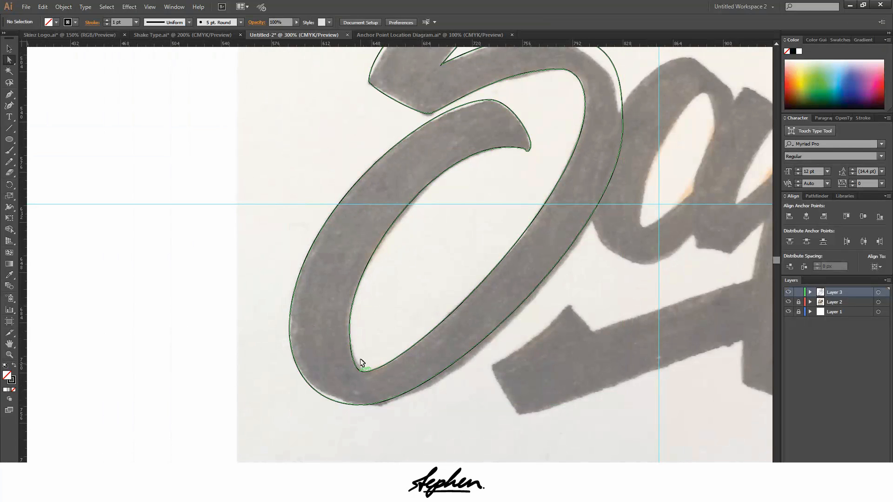
Nudge the lowest anchor on the lower bowl's inner curve right to X 650 px, keeping its vertical position
scroll(362, 367, up, 1)
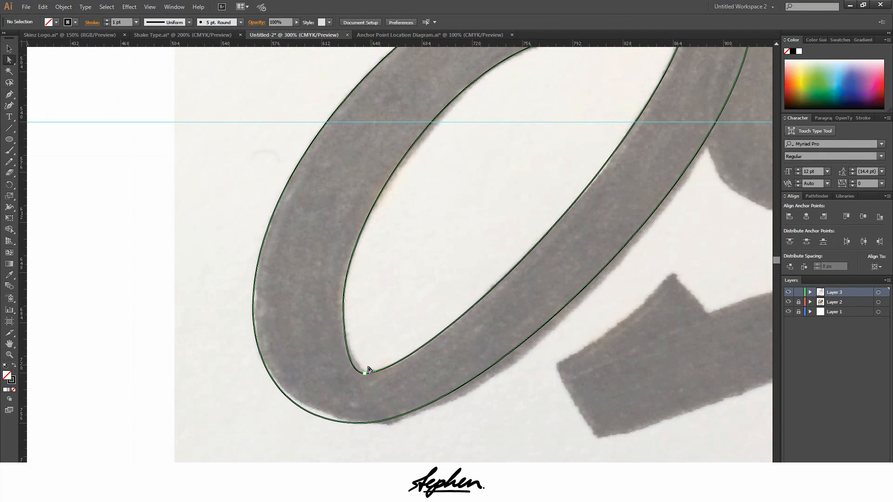
click(367, 421)
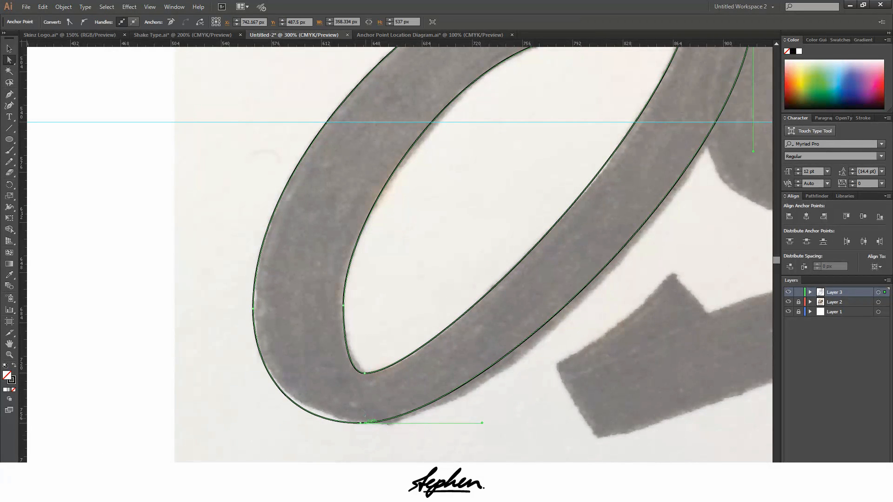
scroll(368, 373, up, 2)
click(367, 352)
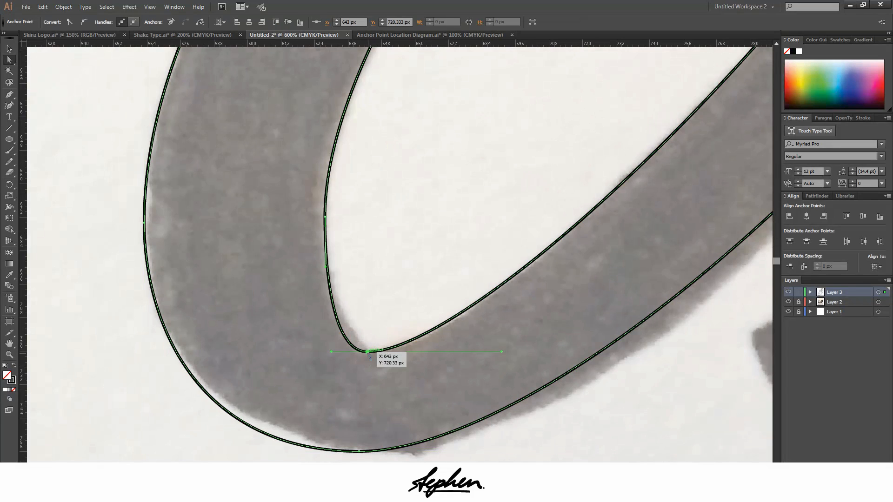
key(Right)
key(Right)
key(Right)
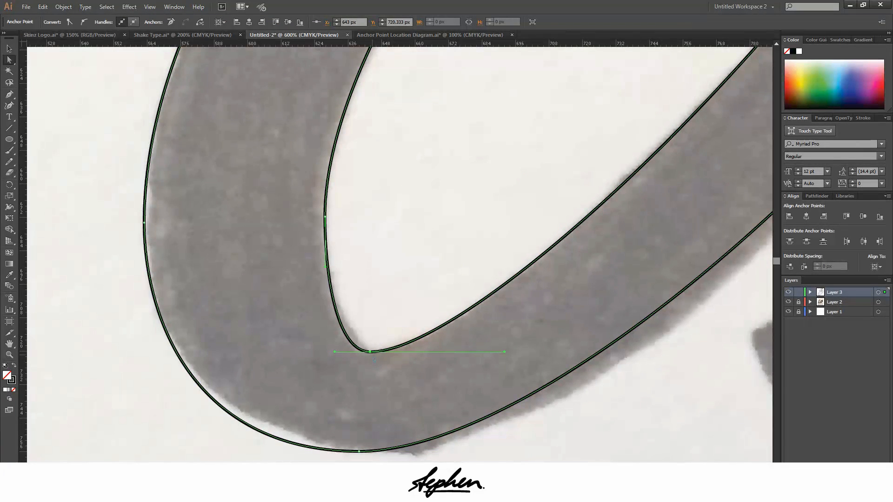
key(Right)
key(Right)
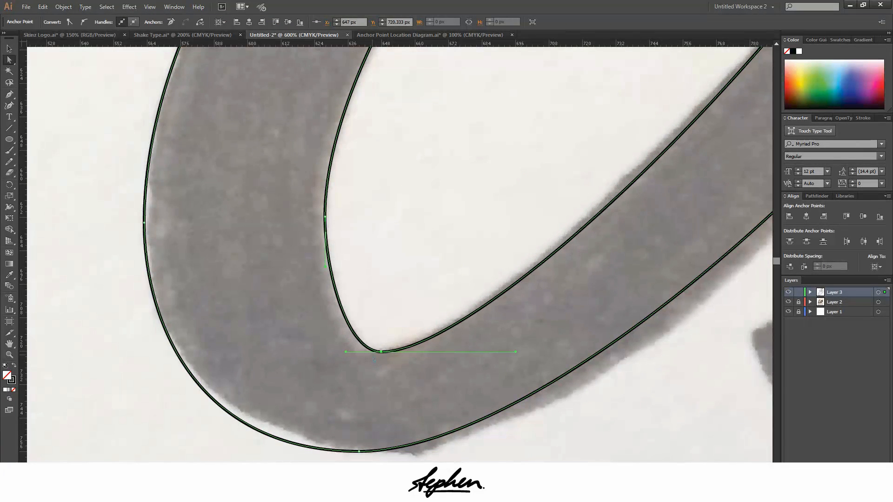
key(Right)
key(Right)
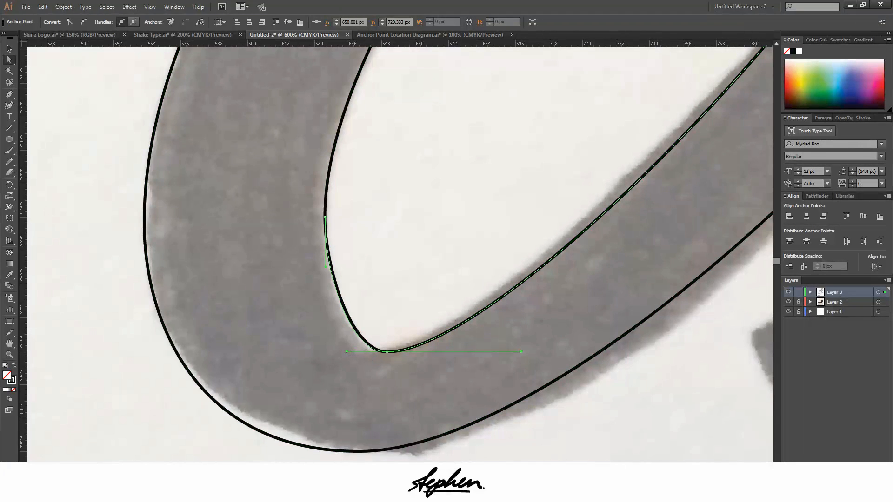
key(ctrl+minus)
key(ctrl+minus)
key(ctrl+minus)
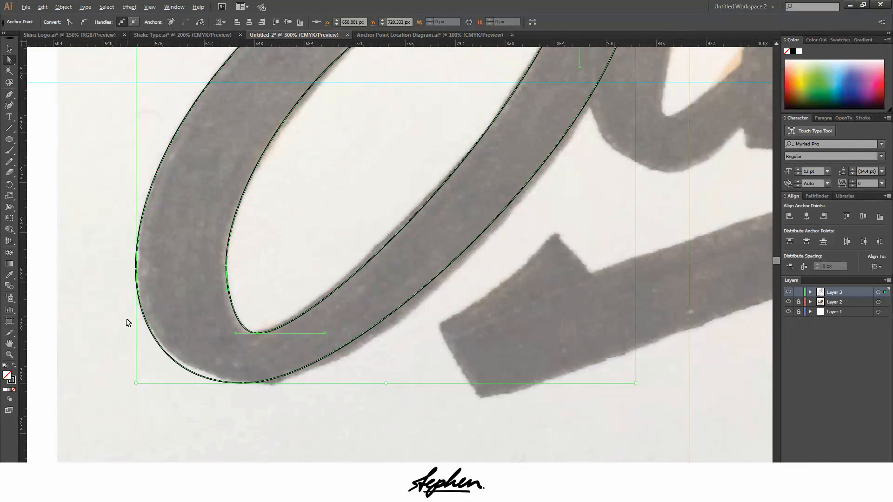
click(105, 362)
Try lengthening the upper vertical handle of the anchor at the S's right extreme, and undo it
key(ctrl+minus)
key(ctrl+minus)
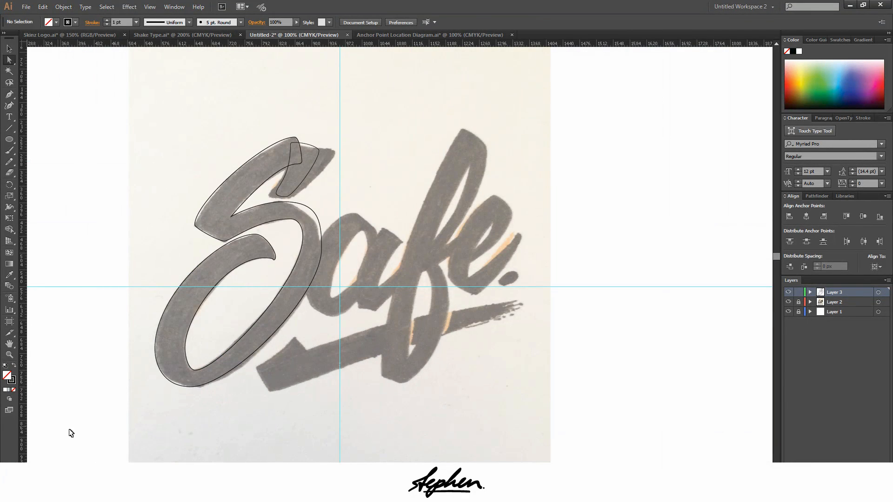
scroll(141, 227, up, 5)
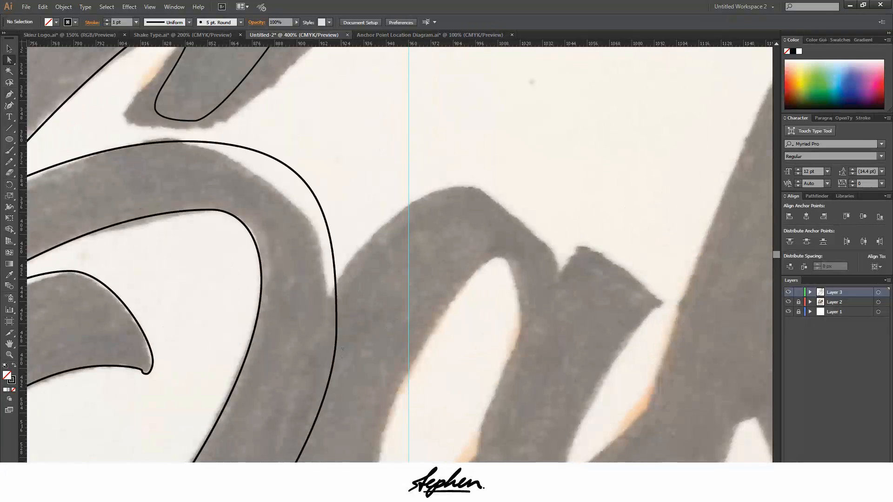
click(337, 346)
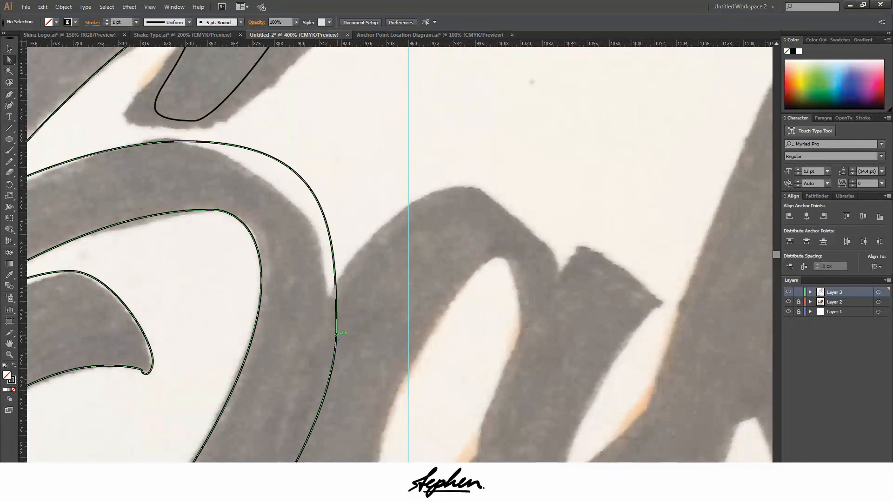
click(336, 328)
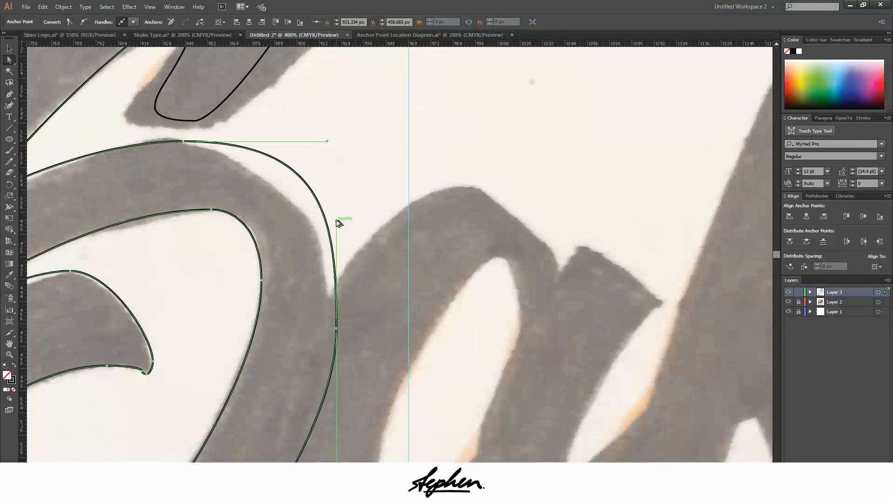
drag(338, 219, 339, 208)
key(ctrl+z)
click(367, 255)
scroll(354, 264, down, 3)
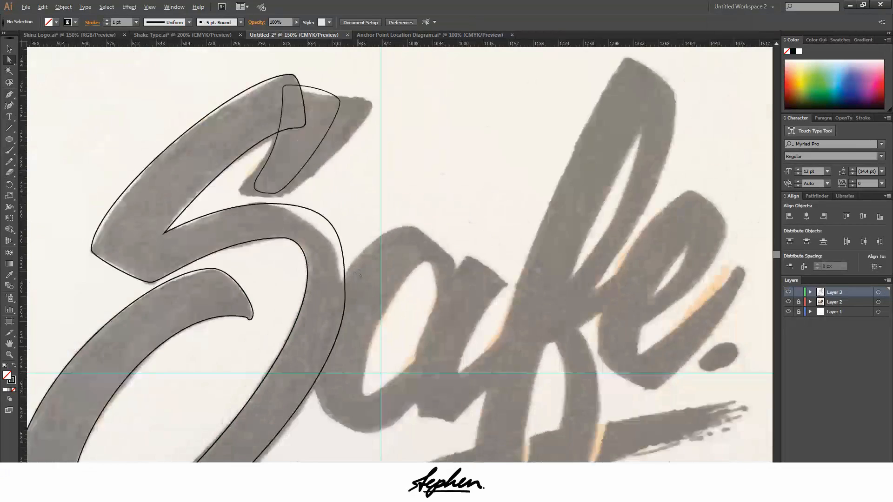
Shorten the right extreme anchor's upper handle and lengthen the right handle of the anchor atop the S's middle curve
alt+click(284, 345)
scroll(289, 253, up, 2)
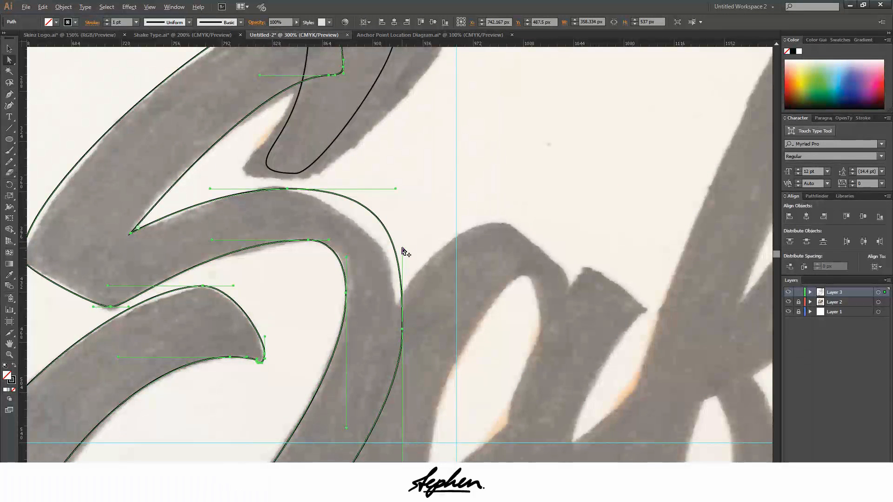
drag(403, 252, 403, 279)
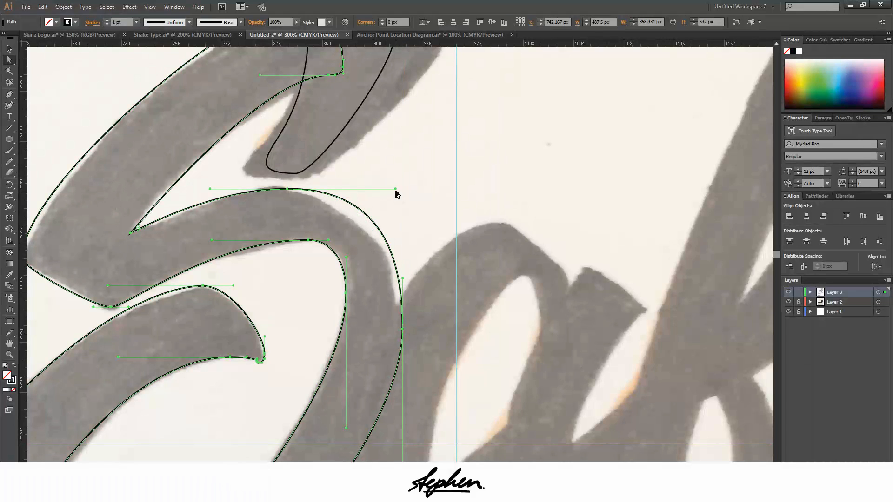
drag(396, 191, 410, 190)
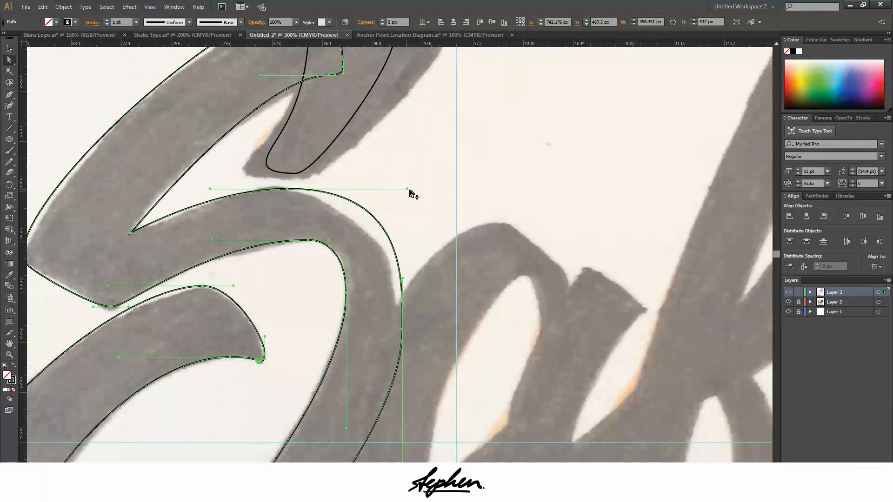
click(434, 228)
Shorten the lower vertical handle of the anchor at the S's right extreme
scroll(439, 253, down, 5)
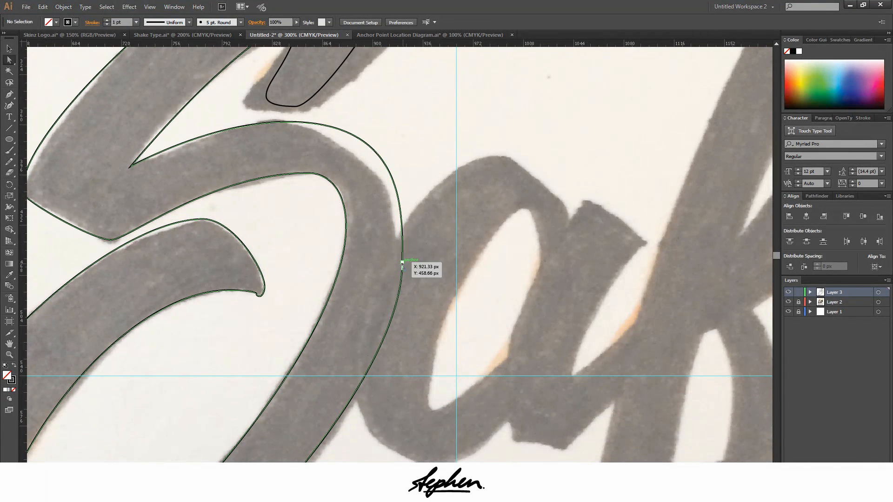
click(402, 263)
scroll(402, 221, down, 8)
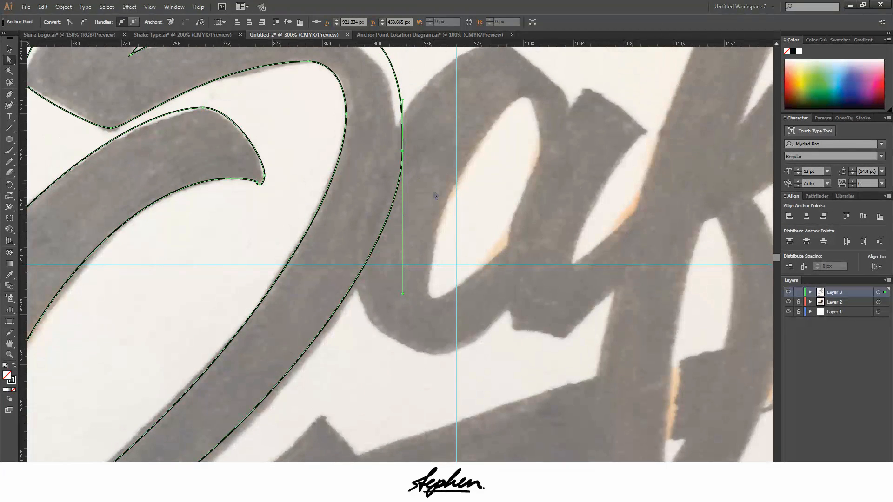
click(397, 112)
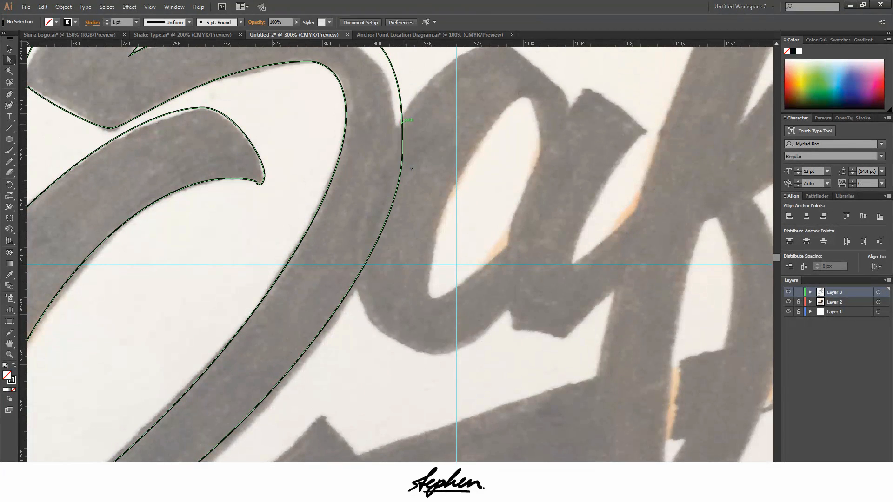
click(403, 152)
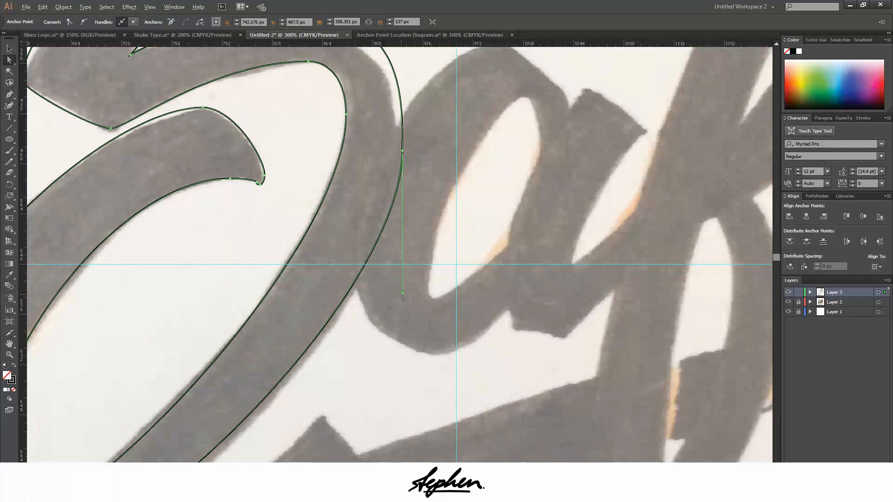
drag(403, 294, 410, 264)
Lengthen the right horizontal handle of the lowest anchor on the S's outer curve
key(ctrl+minus)
key(ctrl+minus)
key(ctrl+minus)
key(ctrl+minus)
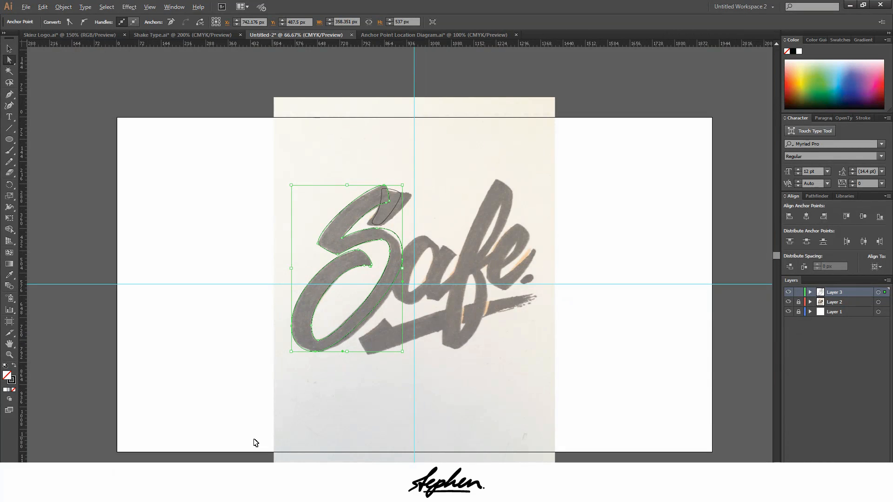
scroll(303, 361, up, 4)
click(332, 339)
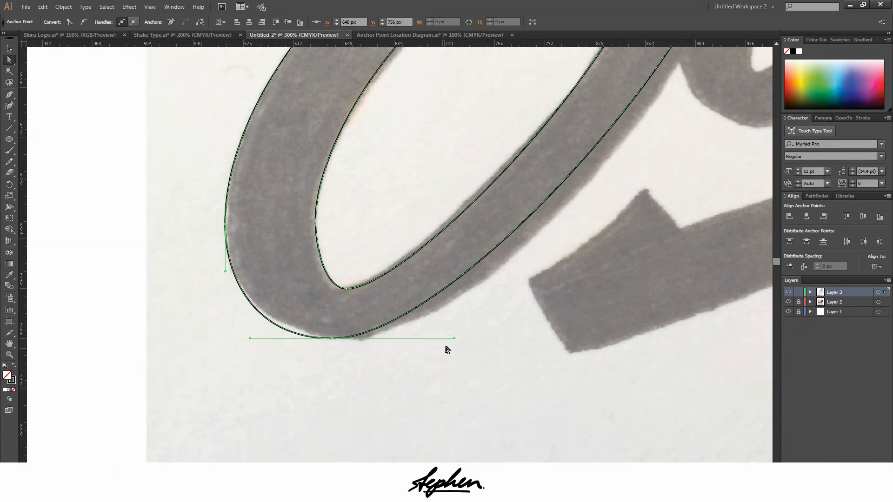
drag(455, 339, 504, 337)
Lengthen the lower vertical handle of the anchor at the S's right extreme, then deselect the path
scroll(504, 337, up, 8)
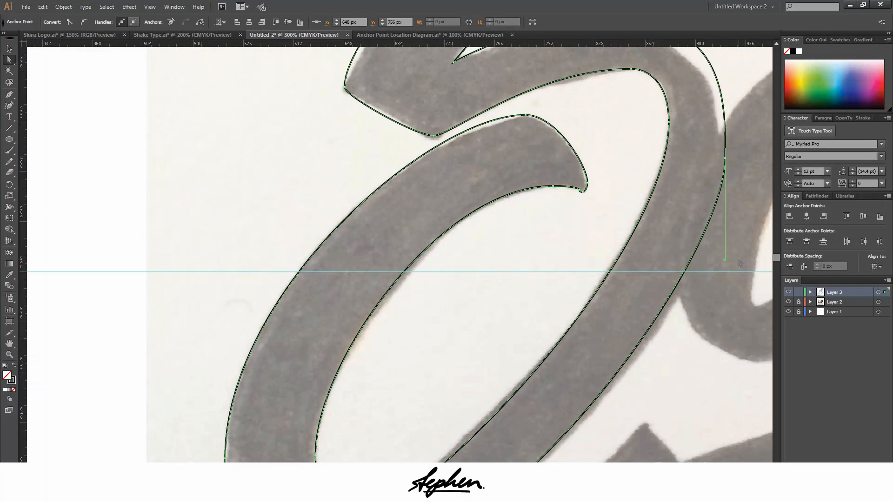
click(709, 321)
scroll(710, 320, down, 3)
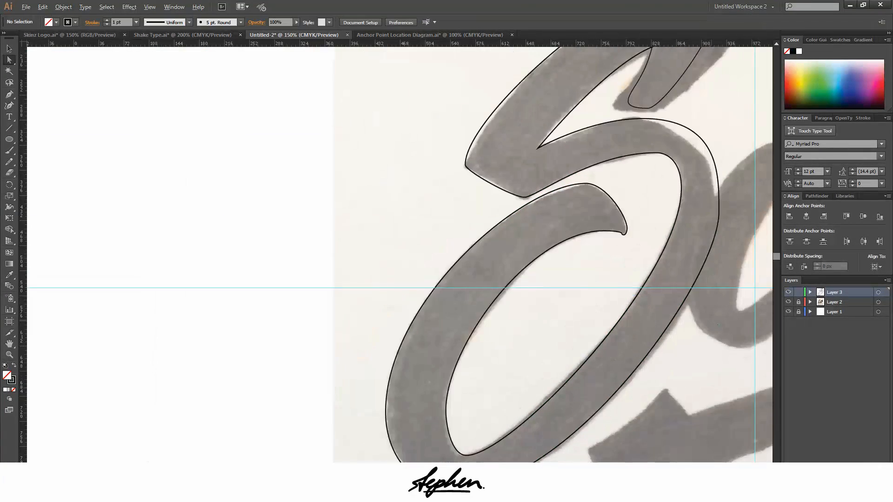
scroll(726, 310, up, 1)
drag(709, 294, 710, 303)
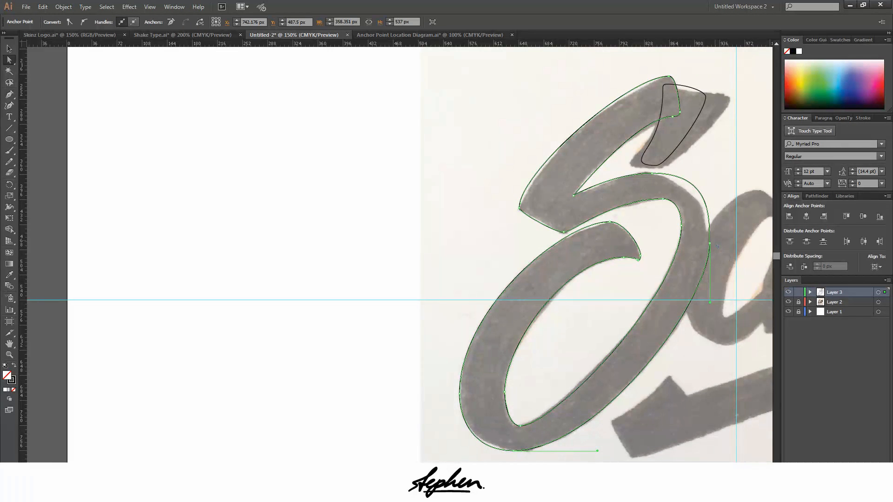
scroll(725, 237, up, 1)
scroll(716, 269, up, 1)
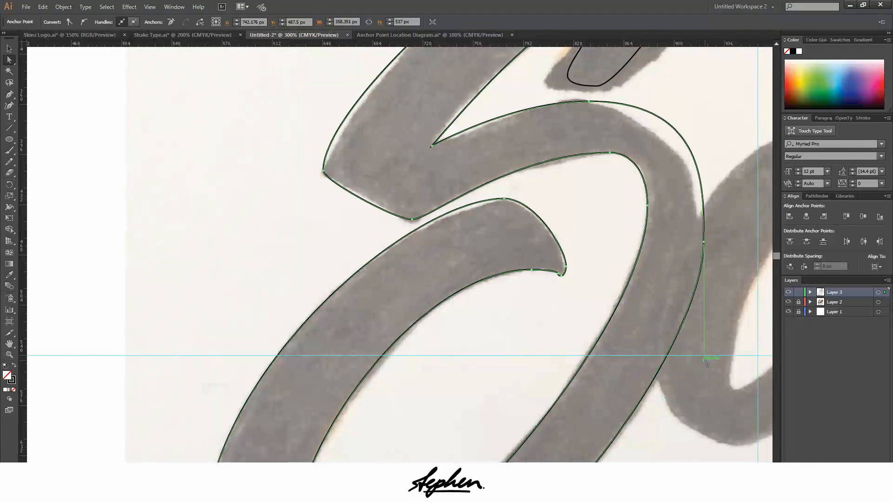
drag(704, 360, 704, 386)
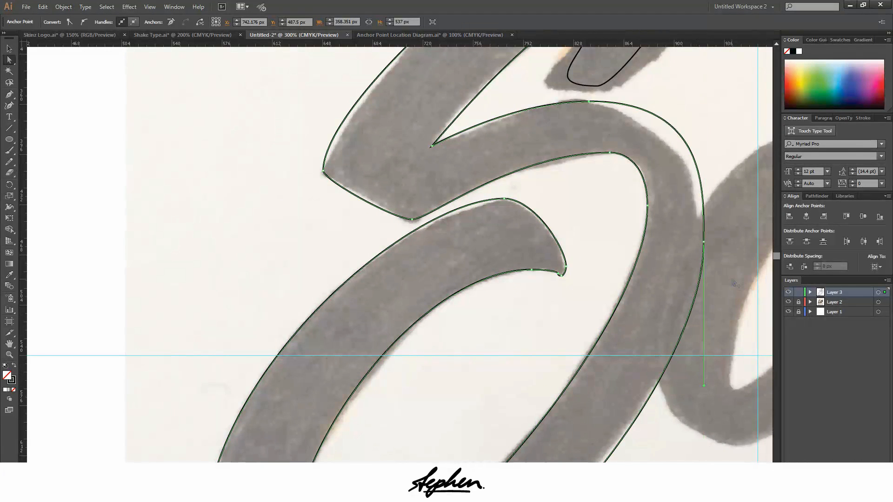
click(734, 284)
Compare the whole S outline with the sketch lettering underneath at different magnifications
scroll(734, 284, down, 2)
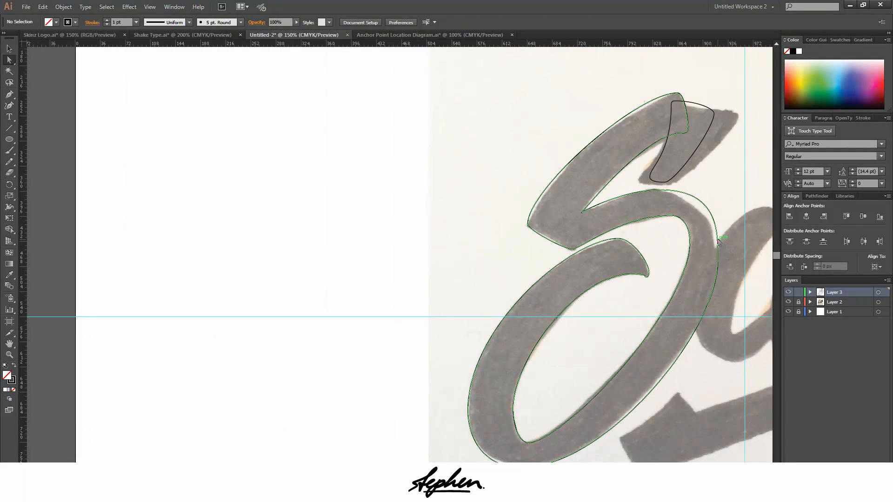
scroll(717, 383, down, 2)
scroll(726, 348, up, 2)
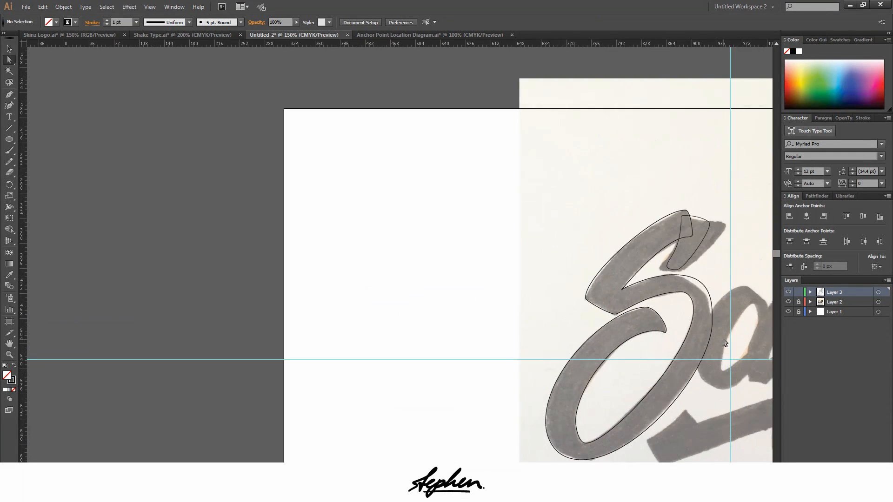
scroll(722, 365, down, 1)
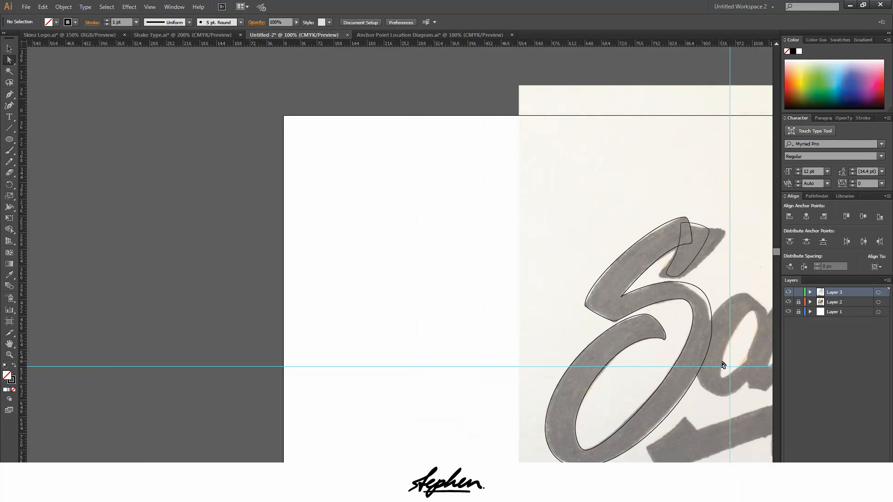
scroll(722, 365, down, 3)
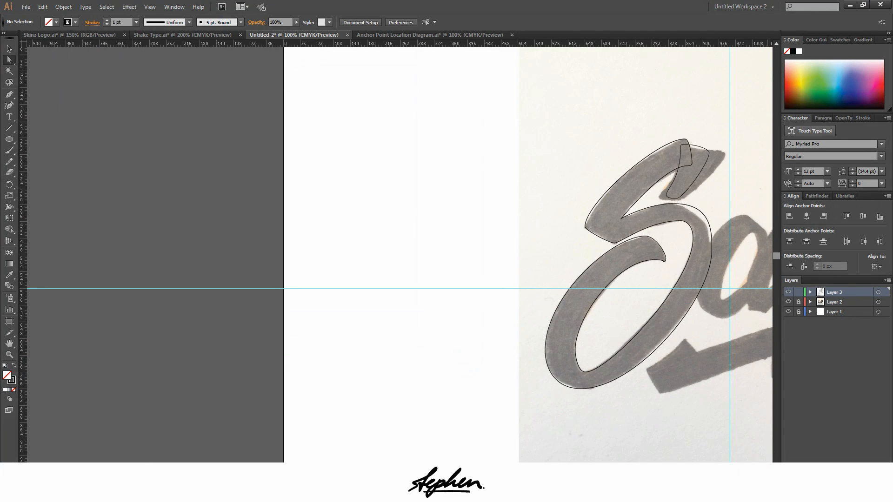
scroll(400, 255, right, 5)
scroll(400, 255, right, 4)
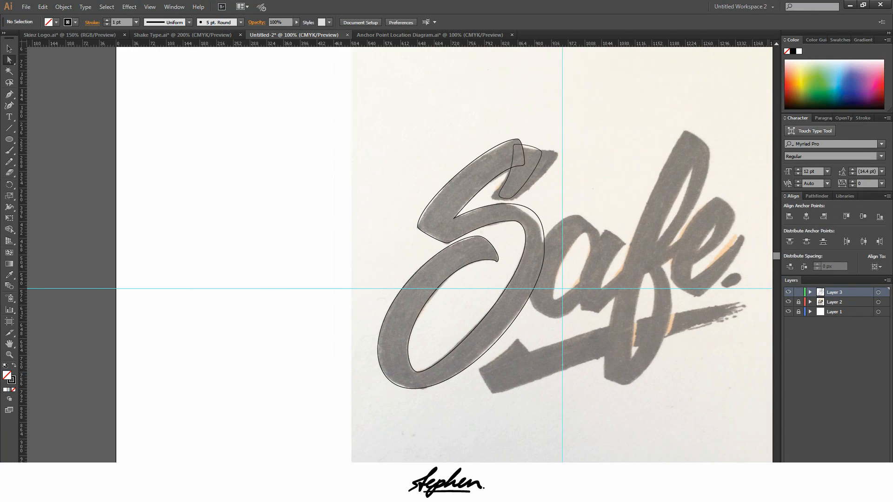
scroll(192, 177, up, 1)
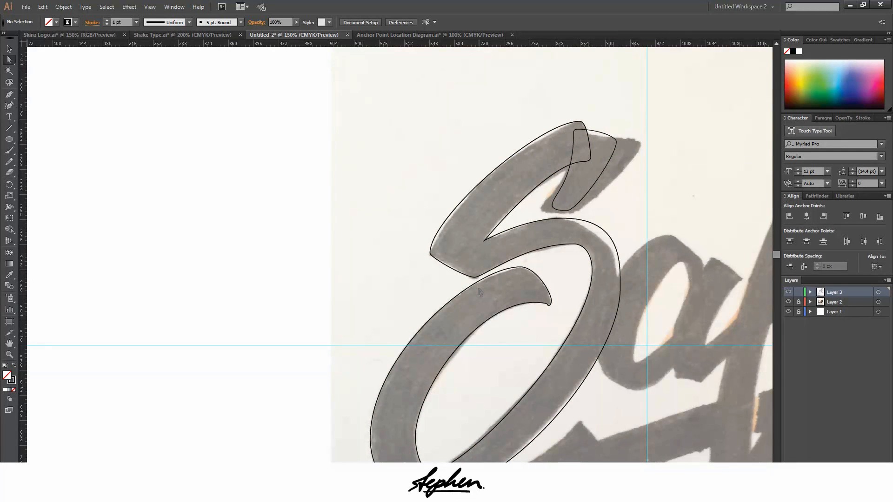
scroll(528, 199, down, 2)
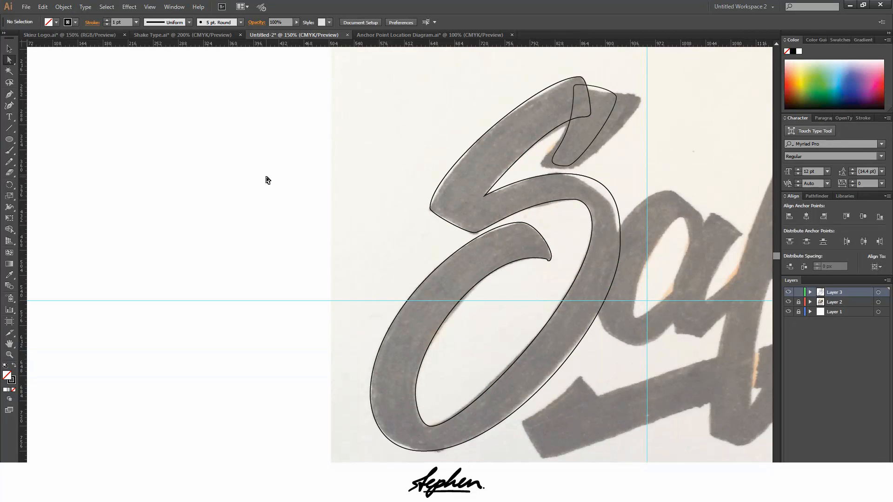
Move the notch anchor on the inner side of the lower bowl's hooked tip to X 814.844 px, Y 481.406 px
scroll(551, 267, up, 8)
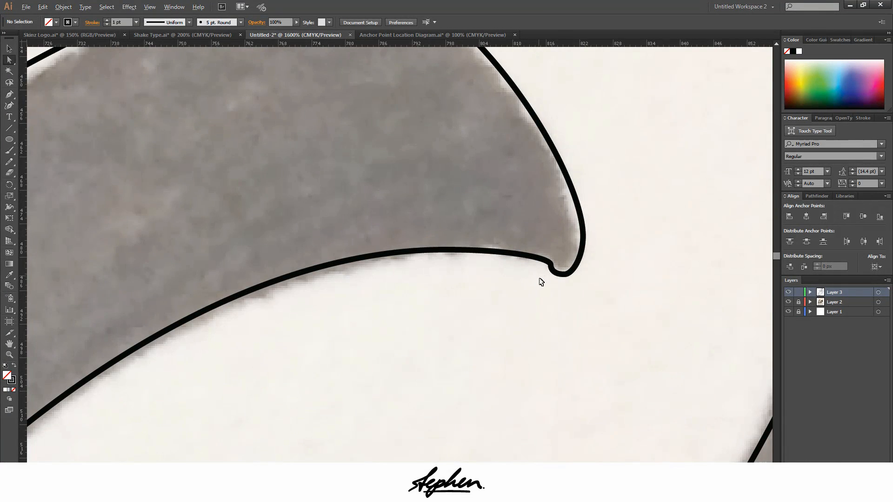
click(560, 254)
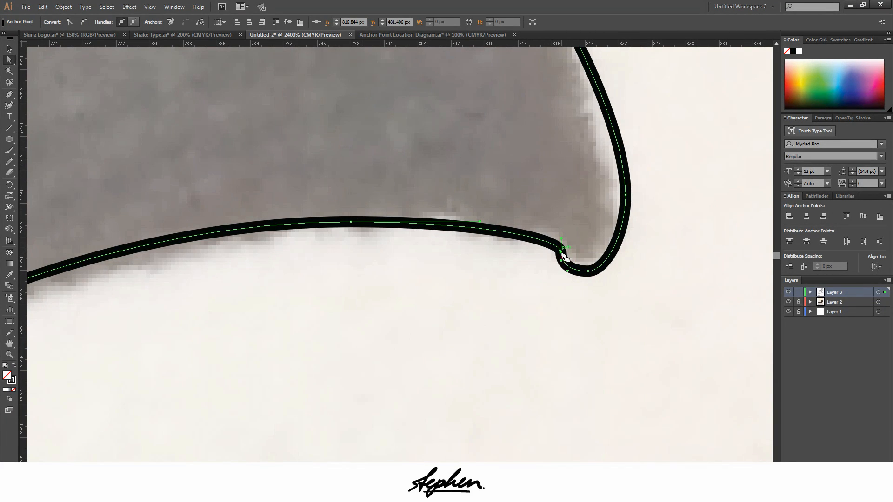
drag(561, 255, 562, 256)
key(Left)
key(Left)
key(Left)
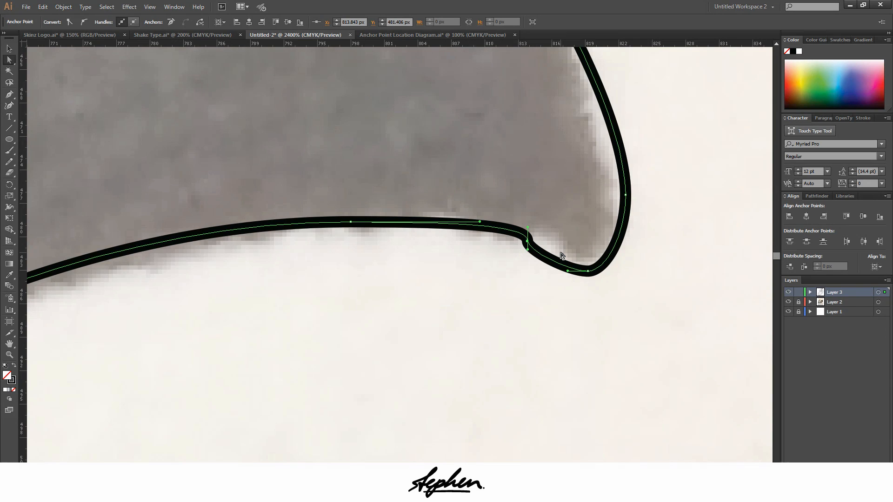
key(Right)
key(Down)
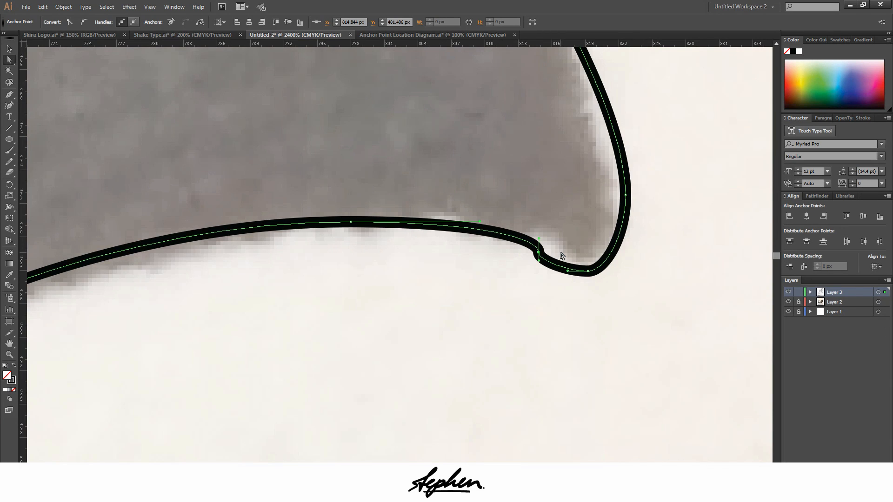
Nudge the lowest anchor of the hooked tip straight down to Y 486.094 px
click(588, 272)
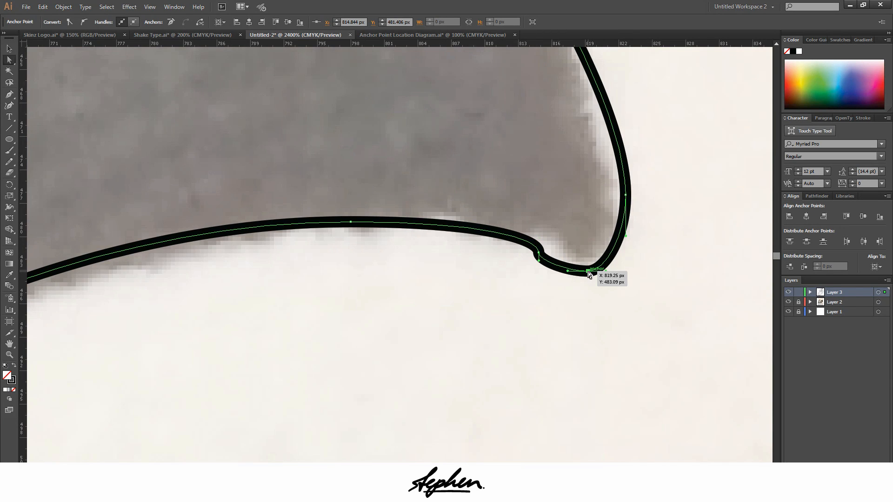
key(Down)
key(Down)
key(Down)
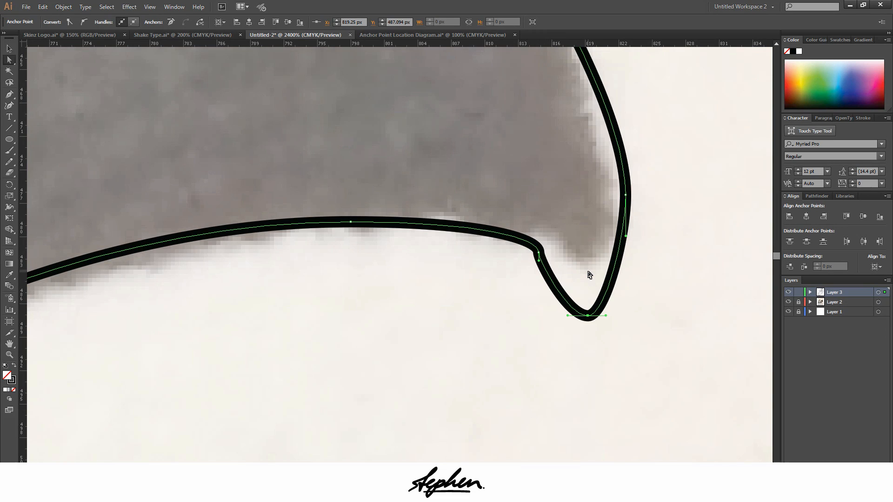
Lengthen the notch anchor's lower vertical handle and lower the anchor to Y 482.75 px
drag(539, 263, 547, 299)
click(540, 254)
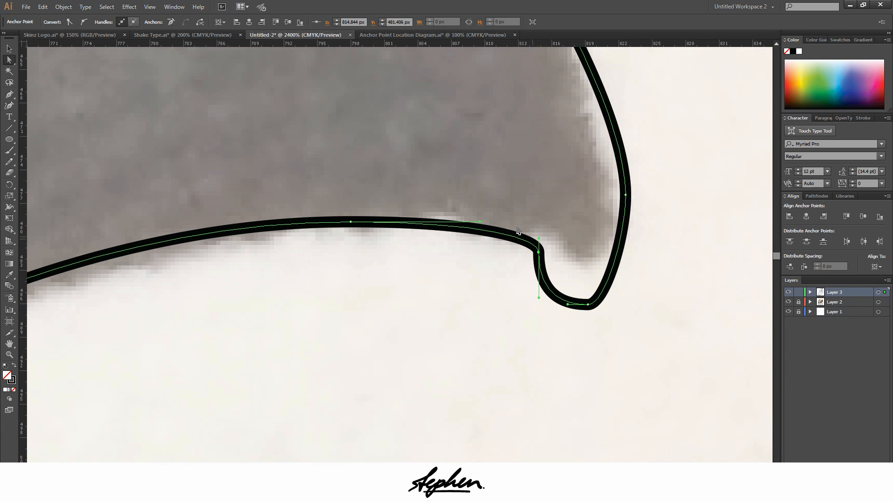
mouse_move(540, 254)
mouse_down()
mouse_move(541, 269)
mouse_move(538, 244)
mouse_up()
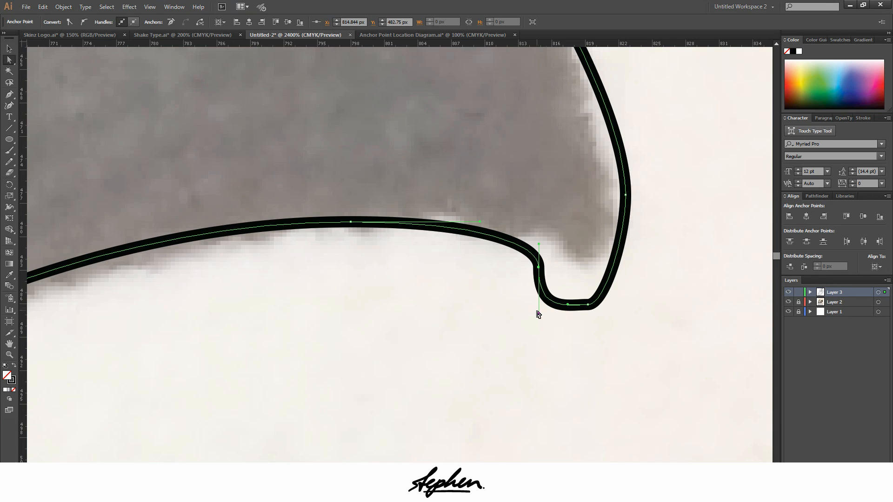
drag(538, 313, 538, 308)
Move the hooked tip's lowest anchor to X 820.25 px, Y 487.094 px and lengthen its right handle
click(589, 305)
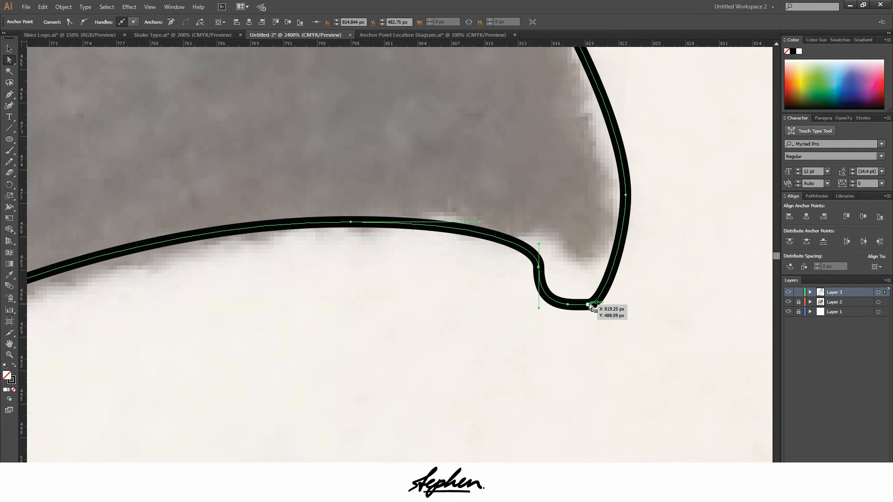
key(Down)
key(Right)
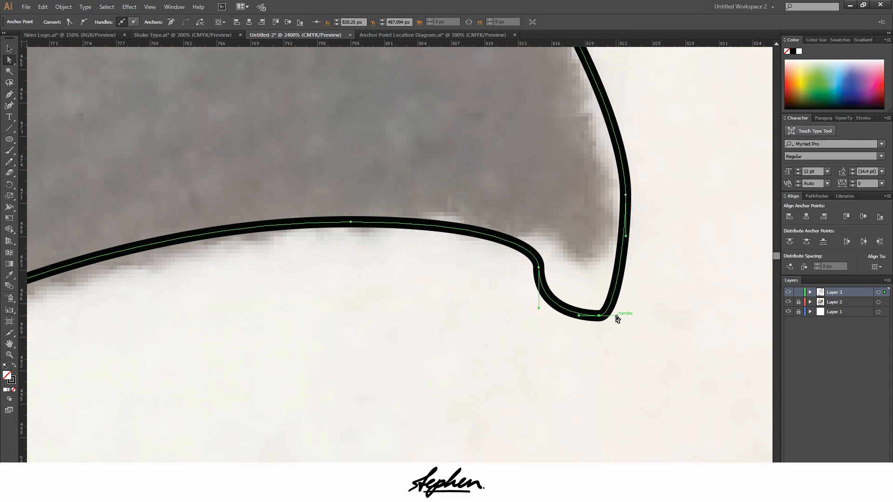
drag(617, 315, 630, 316)
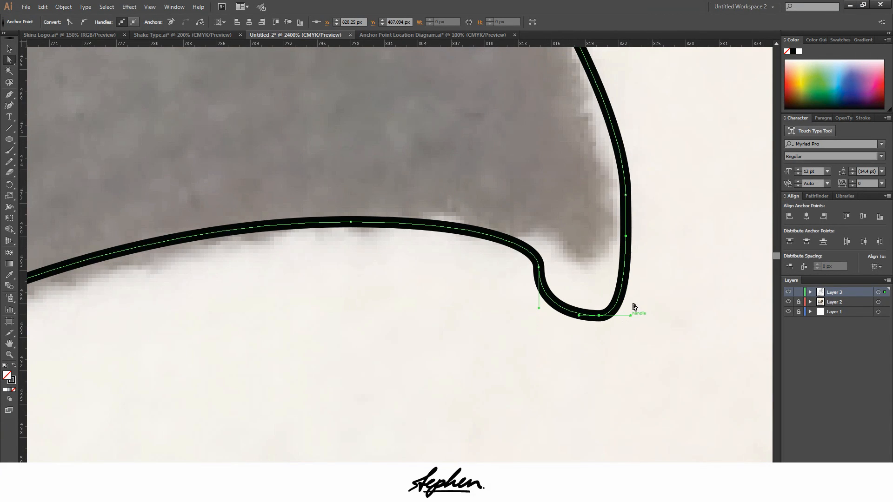
Nudge the rightmost anchor of the hooked tip to X 824.625 px, Y 475.25 px
click(626, 194)
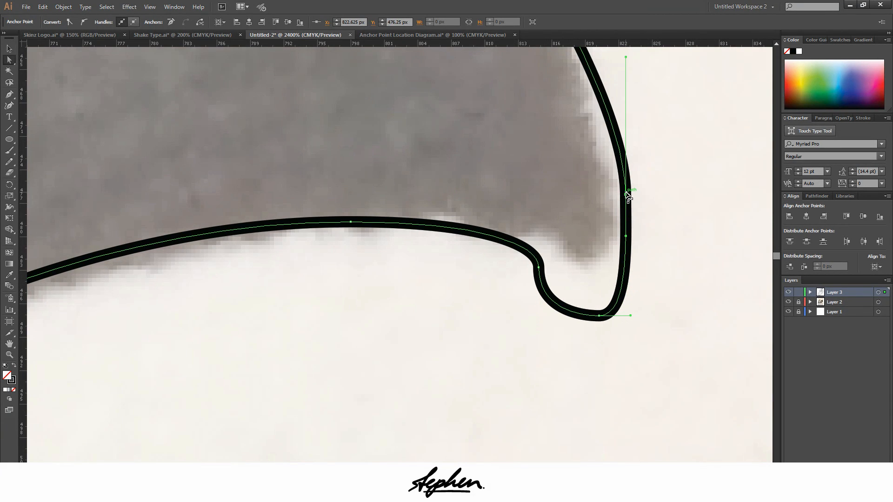
key(Right)
key(Up)
key(Right)
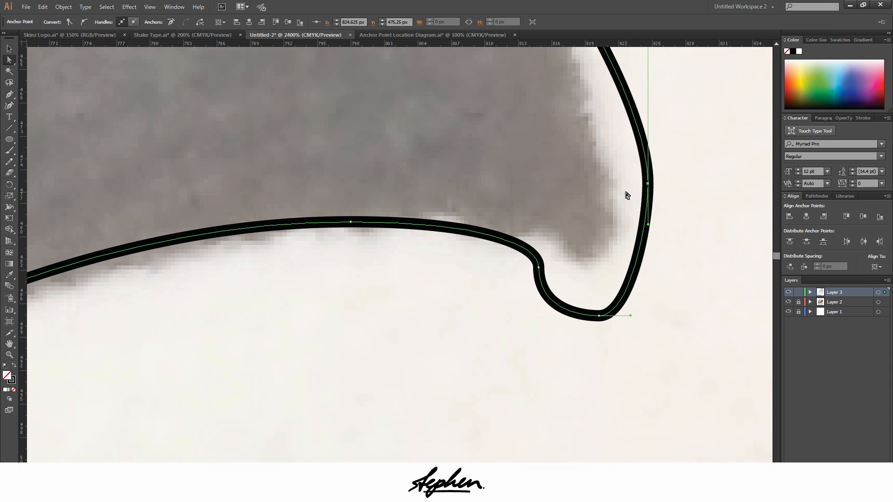
Shorten the right handle of the anchor atop the bowl's inner curve and lower the notch anchor to Y 484.243 px
scroll(675, 201, down, 3)
scroll(651, 251, up, 2)
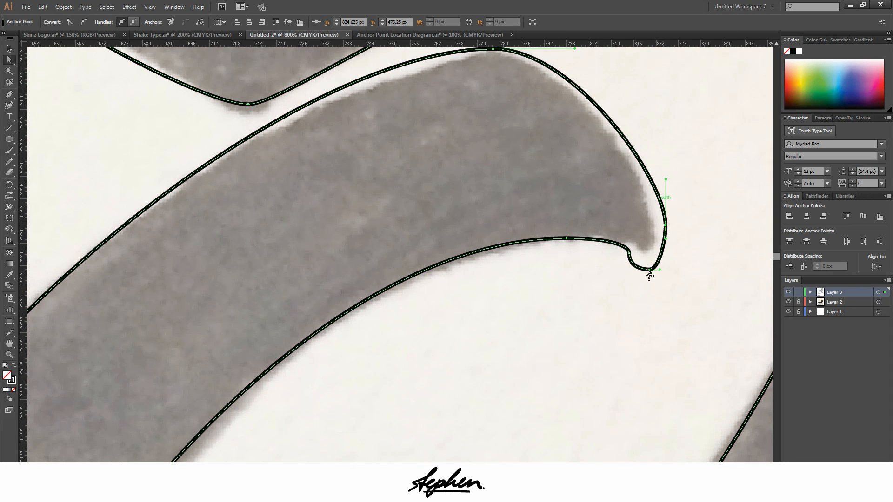
scroll(631, 264, up, 2)
click(630, 250)
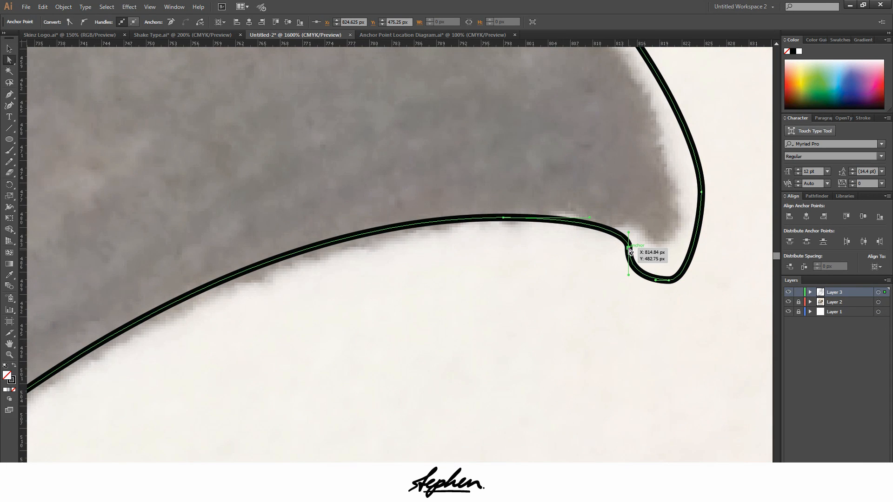
click(503, 217)
drag(590, 218, 566, 219)
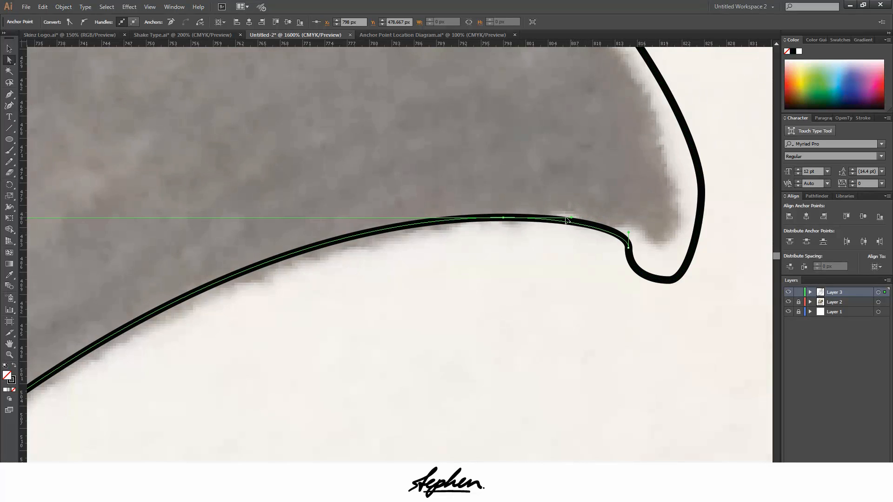
click(629, 248)
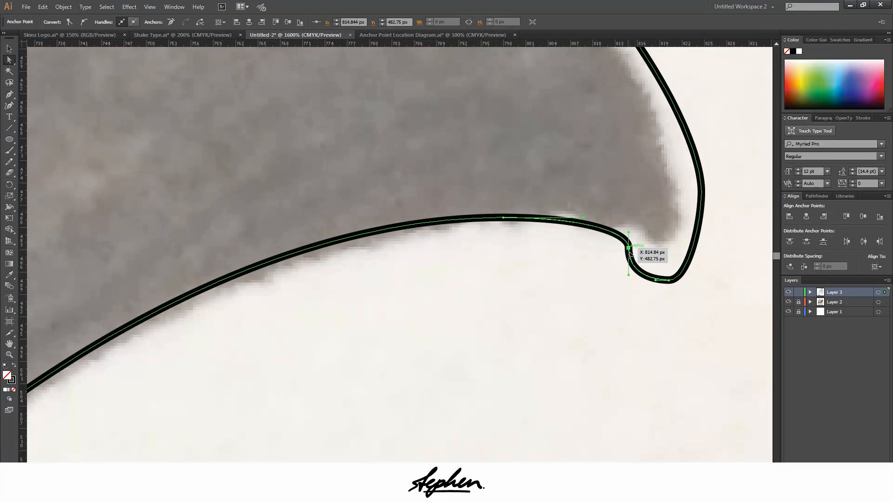
drag(629, 252, 629, 231)
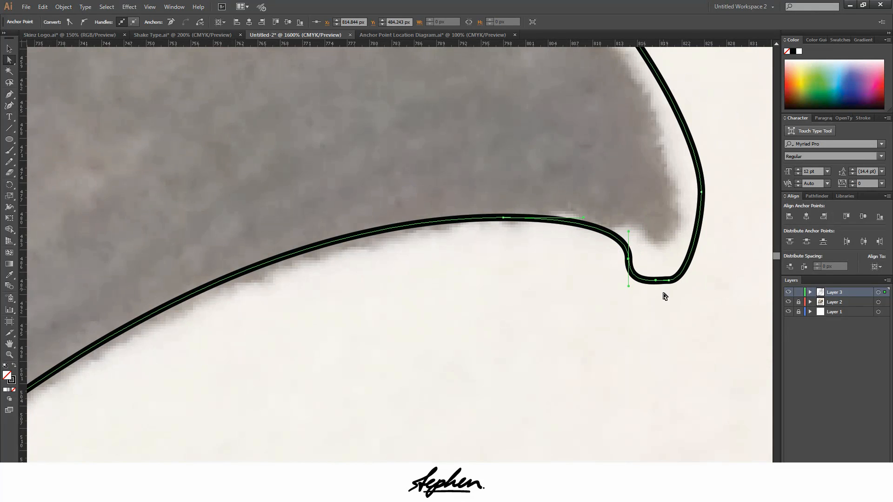
Nudge the hooked tip's lowest anchor left to X 819.25 px and slightly down to round the tip
click(670, 283)
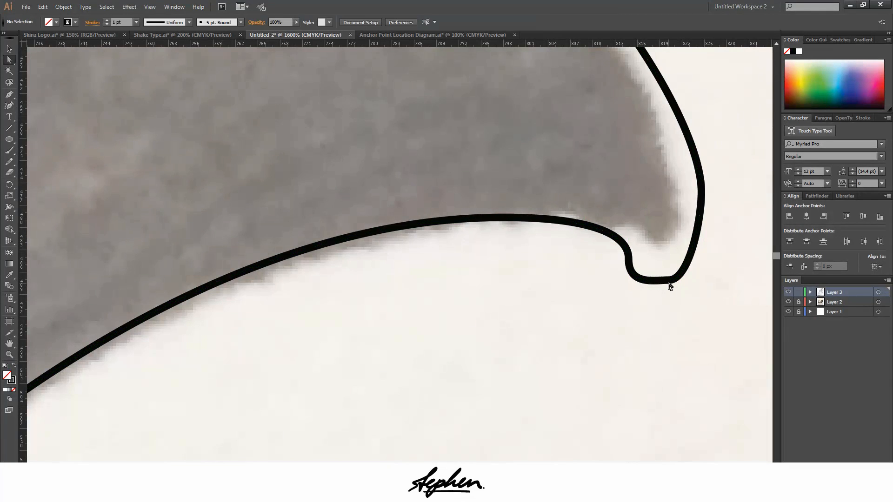
key(Left)
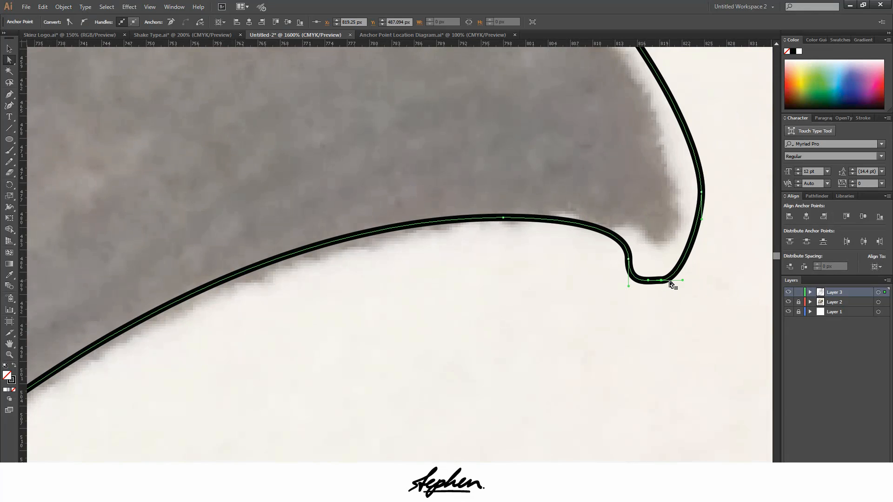
key(Down)
key(ctrl+a)
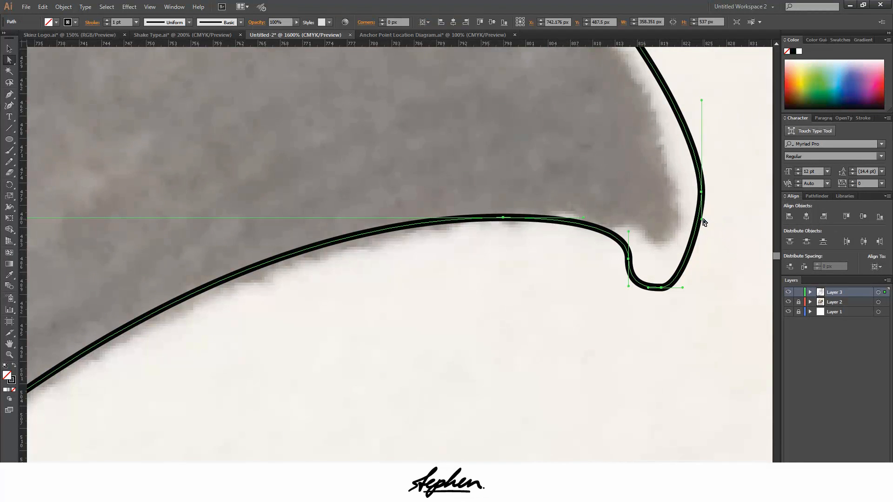
Lengthen the lower handle of the hooked tip's rightmost anchor to fill out the curve, and deselect the path
drag(703, 219, 706, 253)
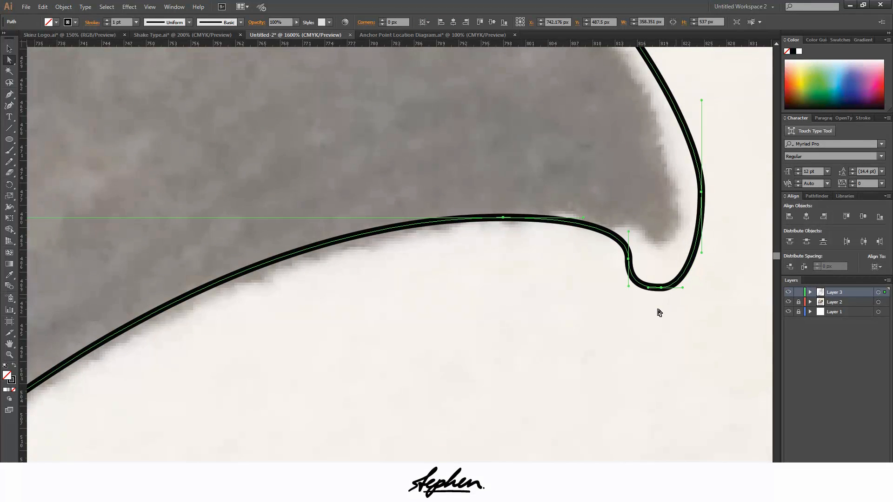
click(696, 341)
scroll(693, 329, down, 7)
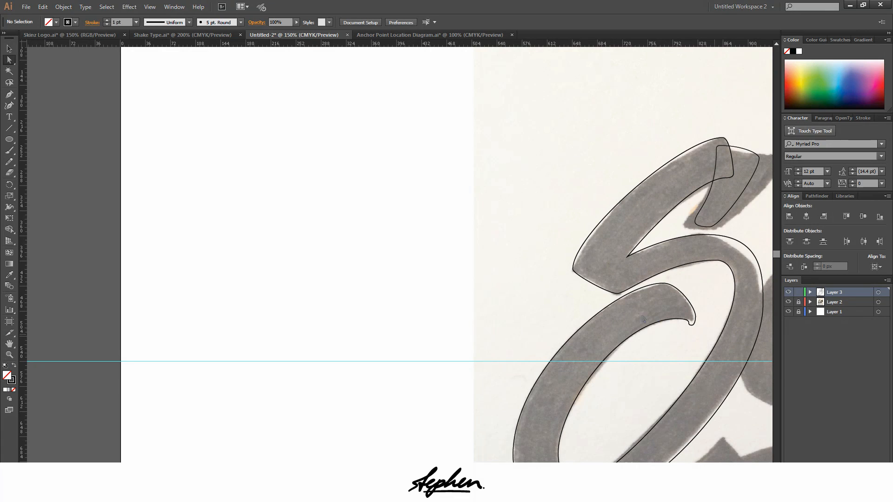
scroll(680, 325, down, 2)
scroll(757, 346, up, 1)
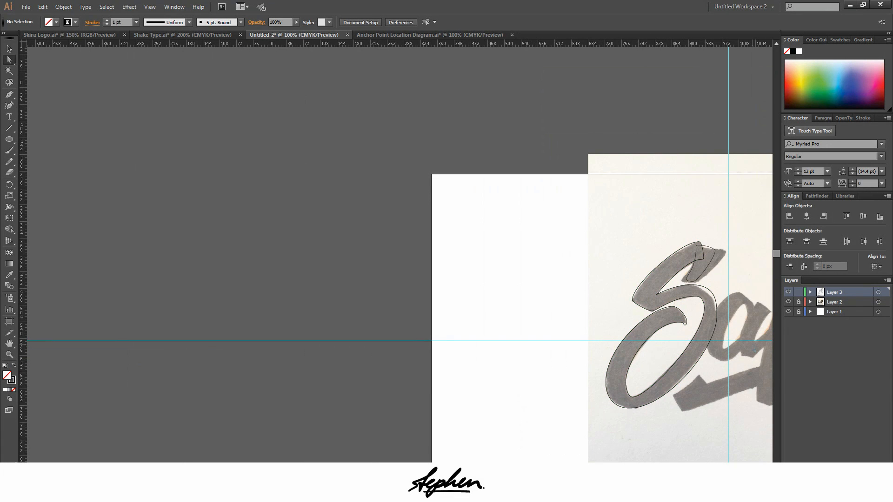
scroll(724, 286, down, 1)
scroll(696, 176, down, 1)
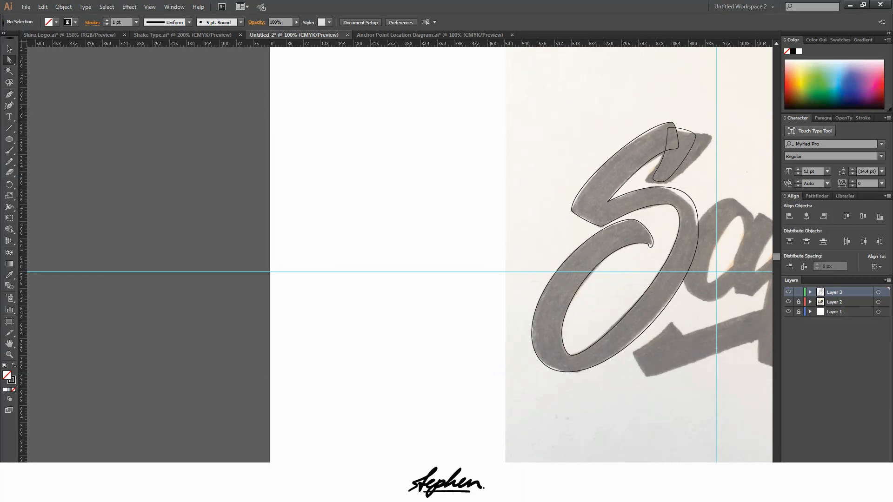
scroll(404, 251, right, 3)
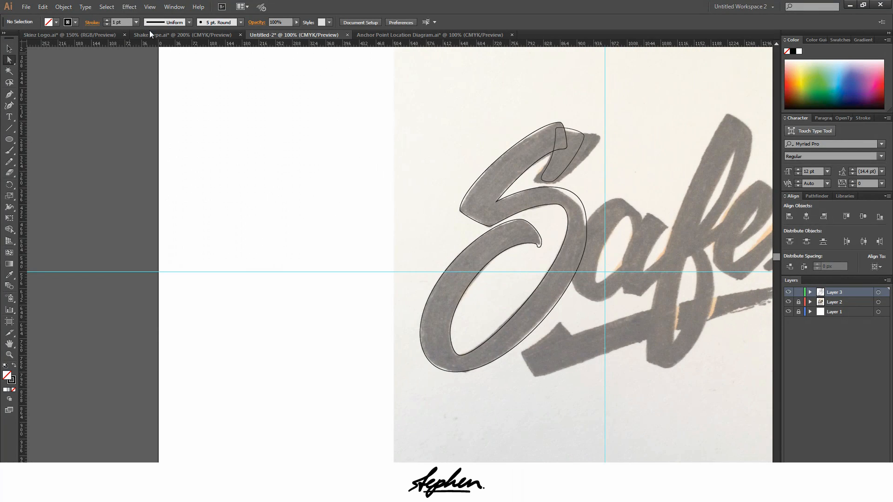
Examine the anchor handles of the finished "Shake" lettering and the Anchor Point Location Diagram, and return to the tracing document
click(150, 33)
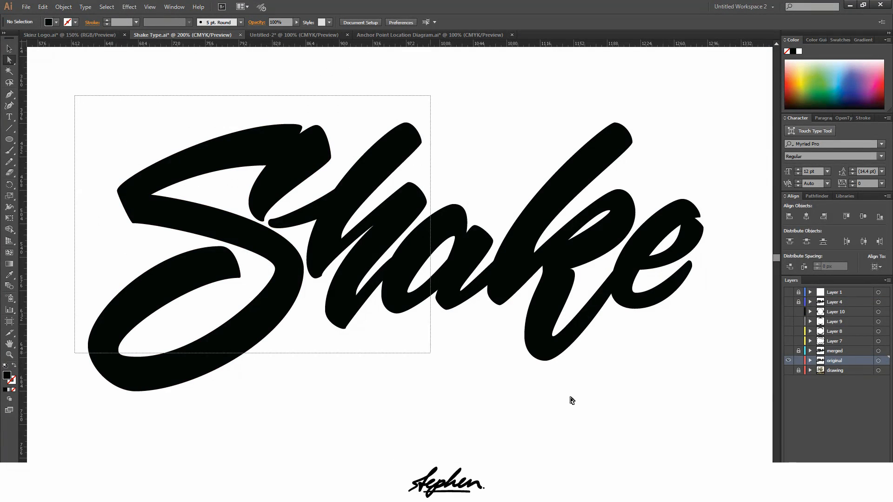
drag(572, 400, 712, 414)
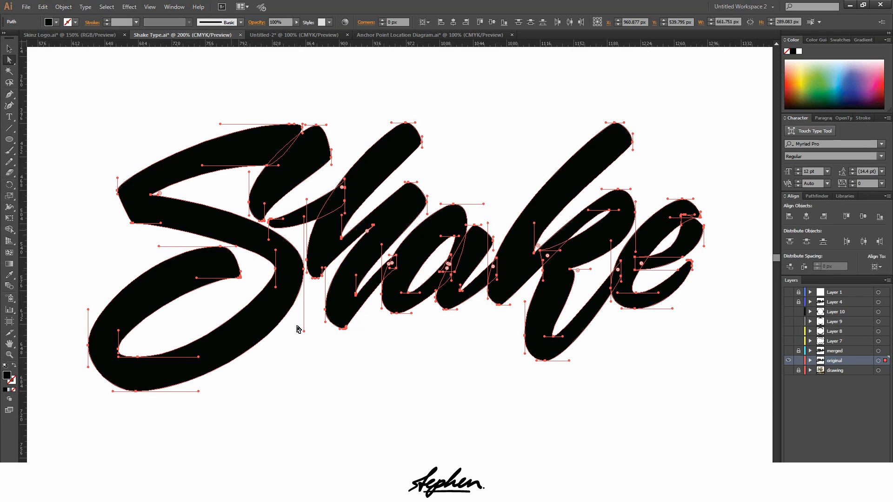
click(413, 38)
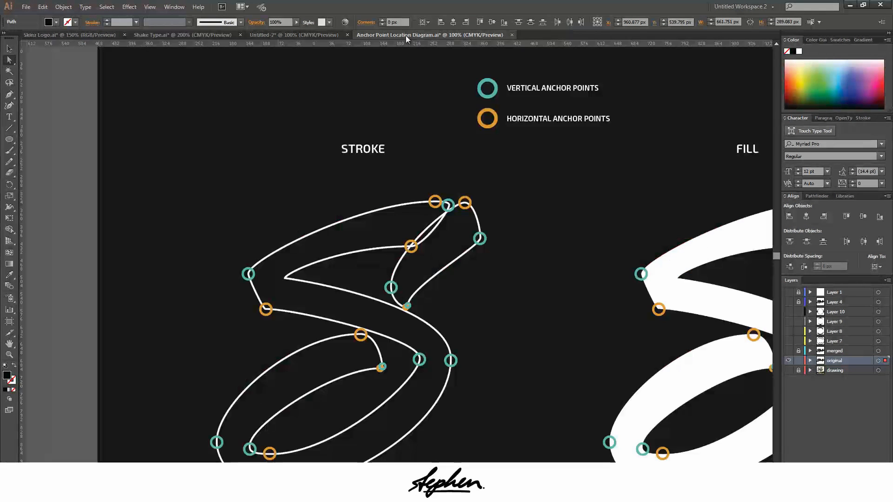
click(313, 35)
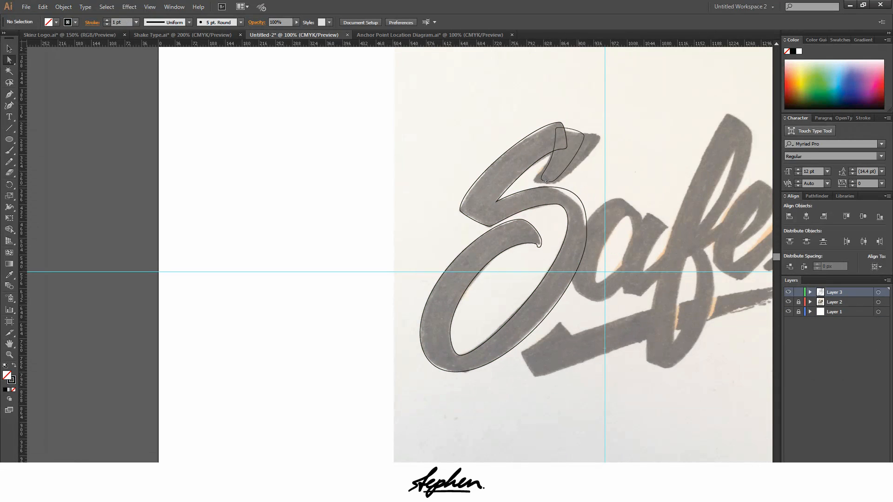
Swap the fill and stroke of the traced S so it is solid black without an outline, and deselect it
scroll(345, 191, up, 1)
drag(359, 73, 670, 416)
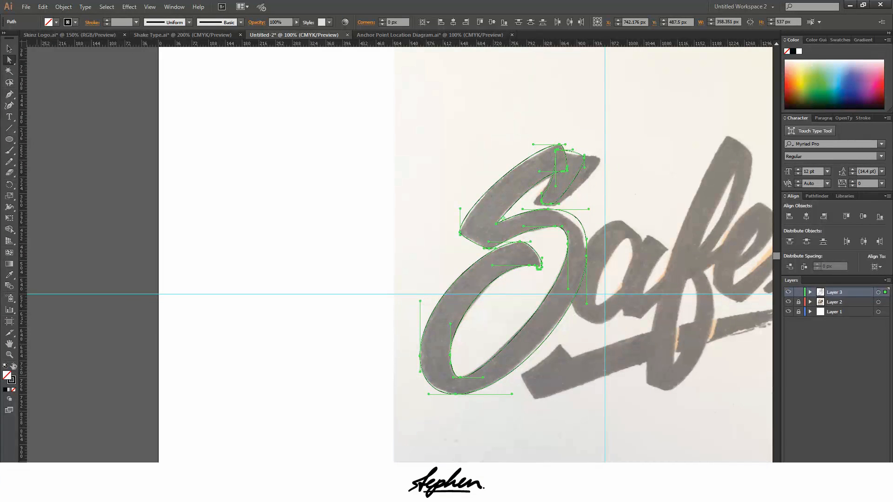
click(14, 366)
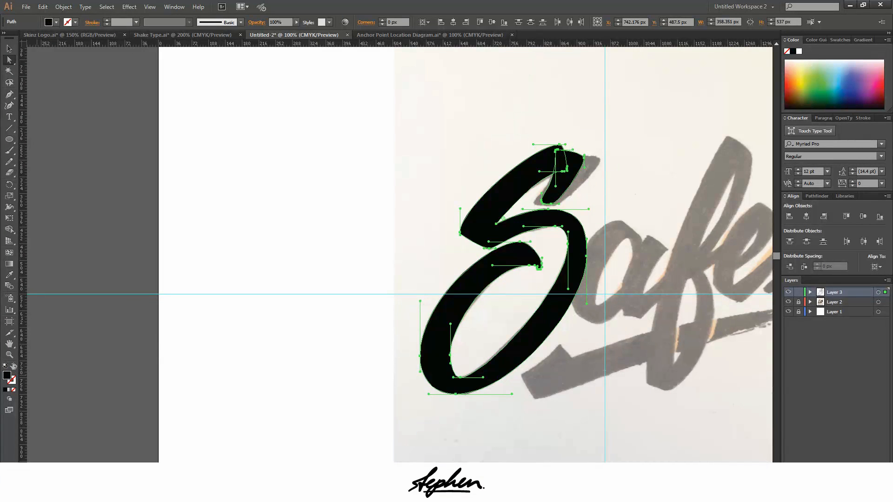
click(231, 294)
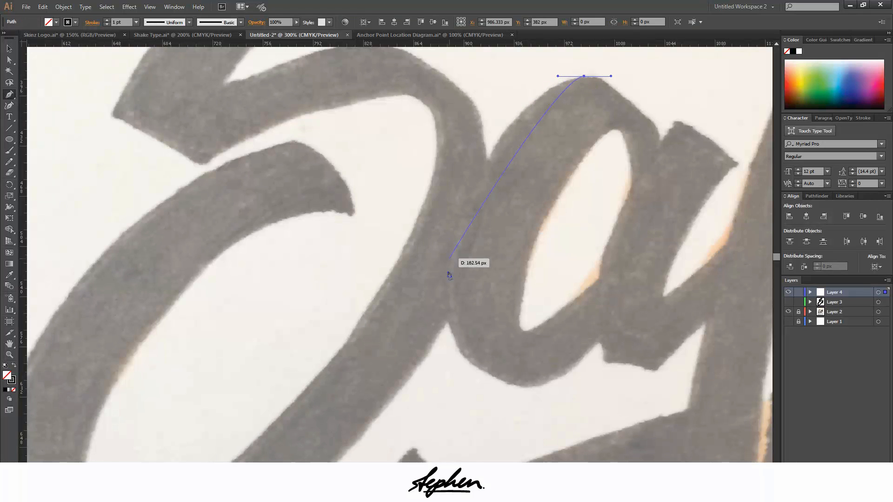
Trace the a's bowl around its leftmost and lowest points to a short vertical end inside the stem, refining the lower-left curve's handle
drag(443, 294, 443, 429)
drag(537, 387, 585, 387)
drag(637, 291, 636, 263)
key(a)
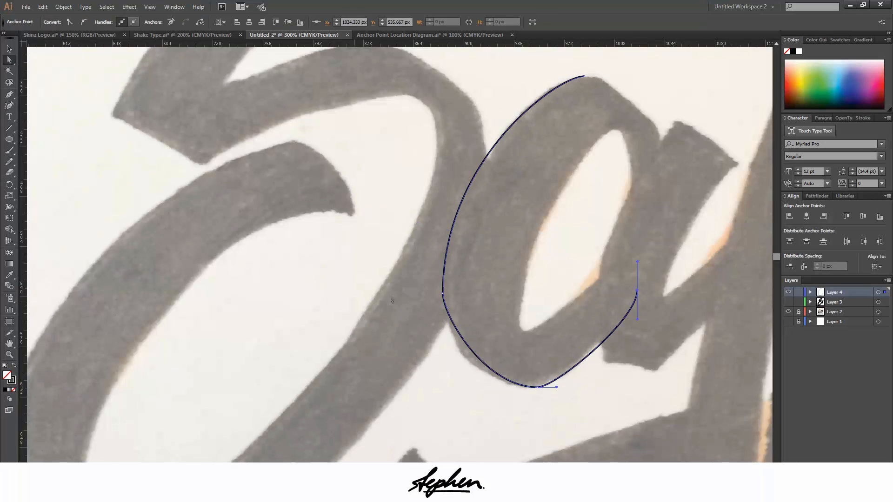
drag(491, 387, 472, 387)
key(p)
click(637, 291)
click(637, 249)
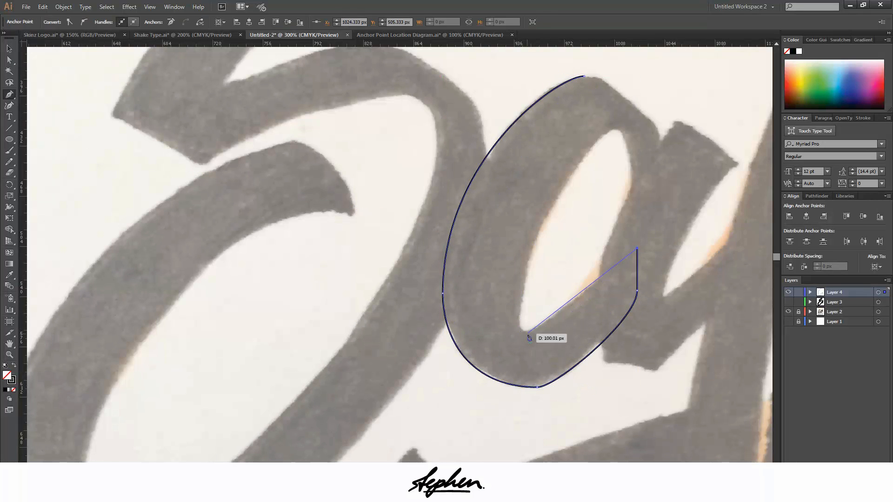
Trace the a's counter from its lower point over its peak and down to the end of the stroke inside the stem
scroll(520, 326, up, 4)
drag(527, 334, 508, 275)
scroll(525, 373, down, 3)
drag(648, 128, 660, 128)
drag(679, 230, 679, 287)
click(716, 192)
Redo the end of the a's bowl stroke near the stem and close the outline over the bowl's upper edge
scroll(704, 123, up, 2)
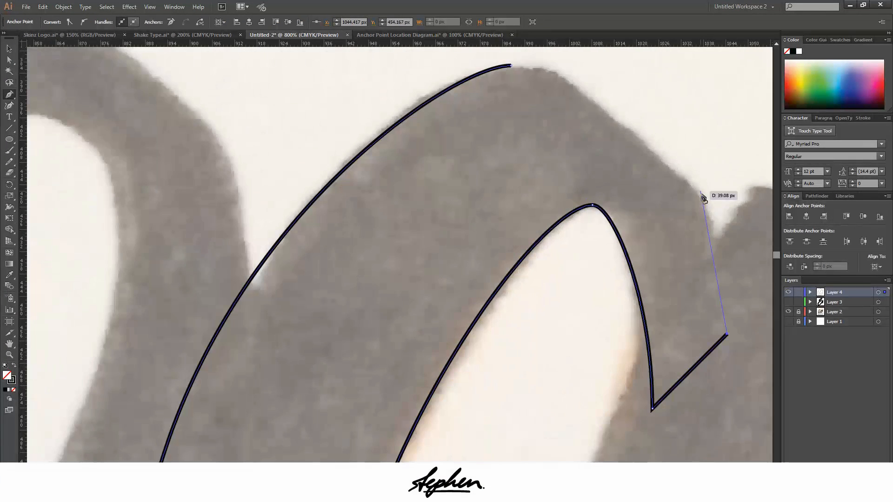
key(ctrl+z)
drag(704, 201, 707, 180)
click(706, 304)
drag(511, 66, 591, 66)
scroll(596, 70, down, 1)
drag(658, 170, 657, 223)
ctrl+click(658, 65)
Trace the a's stem from its top down the left edge, with a vertical-handled anchor at its leftmost point and a horizontal-handled one at the bottom
scroll(652, 70, down, 1)
drag(668, 118, 646, 119)
scroll(646, 119, down, 2)
drag(565, 262, 565, 312)
click(565, 262)
scroll(565, 279, up, 1)
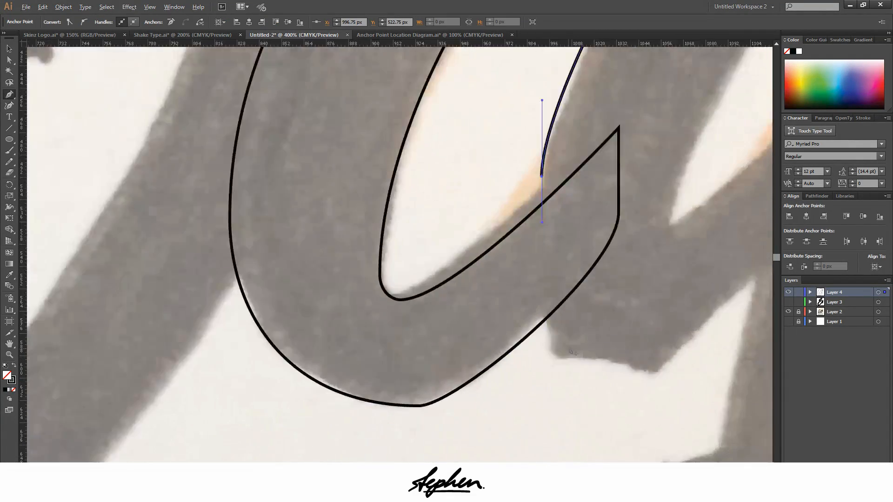
scroll(558, 260, down, 1)
key(ctrl+z)
scroll(585, 294, down, 2)
drag(564, 277, 563, 327)
scroll(568, 305, up, 2)
drag(637, 316, 694, 317)
scroll(750, 261, down, 3)
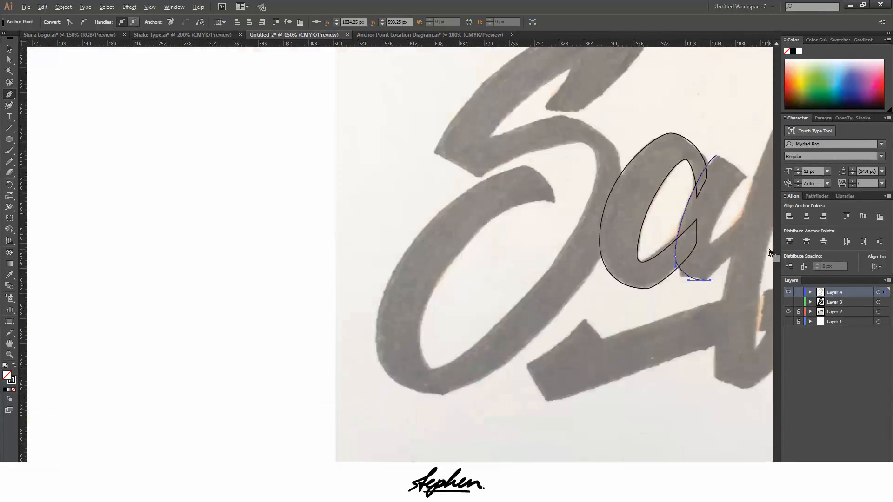
Extend the a's stem outline to a short vertical end inside the f and back to the inner notch
scroll(769, 247, up, 2)
drag(747, 211, 747, 176)
click(747, 173)
drag(649, 253, 632, 253)
scroll(649, 253, up, 2)
scroll(674, 247, down, 2)
scroll(738, 166, down, 1)
scroll(730, 140, up, 4)
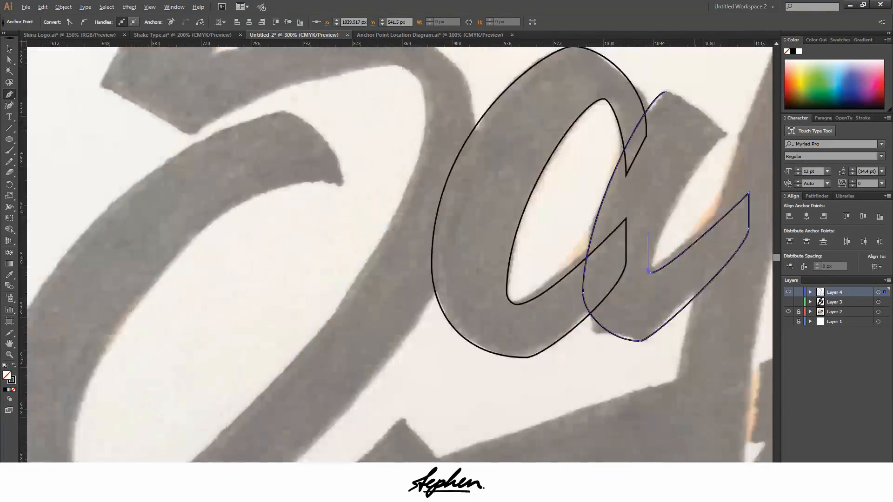
Trace the right edge of the a's stem around its upper corner, close the outline at the top and deselect it
drag(720, 197, 733, 179)
scroll(730, 191, up, 3)
drag(494, 146, 391, 146)
ctrl+click(677, 156)
Trace the f's left edge from its peak down to the lower-left extreme and the lowest point of its lower loop
scroll(677, 156, down, 6)
scroll(550, 99, up, 2)
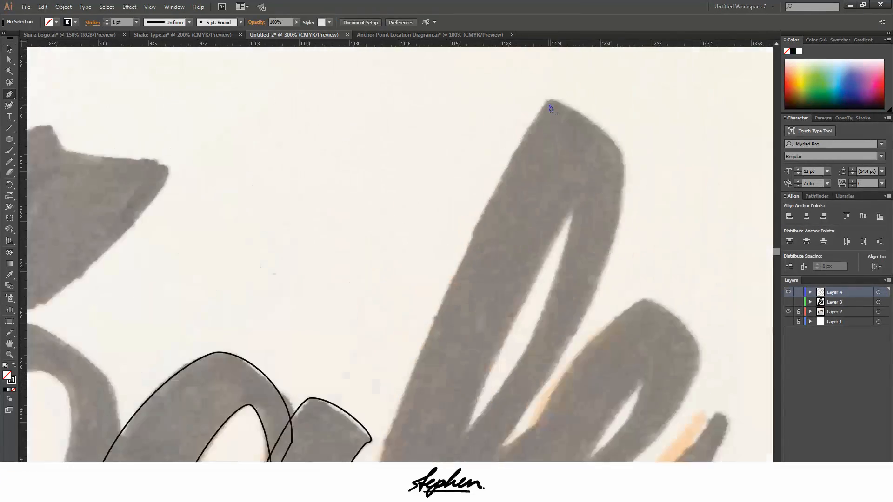
drag(550, 99, 496, 99)
scroll(465, 140, down, 4)
drag(390, 219, 391, 282)
scroll(396, 232, up, 3)
scroll(435, 70, up, 1)
drag(464, 67, 481, 70)
Adjust the f's lower-left handle and trace the outer edge of the lower loop up around its right side to its top
scroll(421, 287, up, 3)
drag(439, 395, 470, 403)
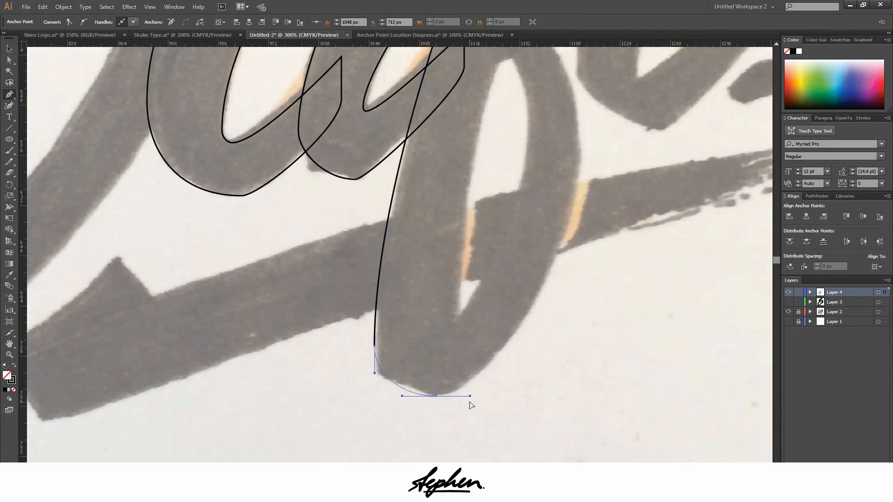
scroll(386, 383, up, 3)
click(9, 60)
drag(356, 282, 356, 321)
drag(519, 414, 650, 450)
scroll(569, 423, down, 3)
drag(719, 193, 719, 109)
Square off the start of the f's lower loop and trace its inner edge down to the counter's lowest point
scroll(688, 177, up, 3)
scroll(648, 230, down, 1)
drag(631, 166, 582, 166)
click(631, 167)
click(618, 209)
drag(664, 303, 664, 386)
scroll(651, 349, down, 3)
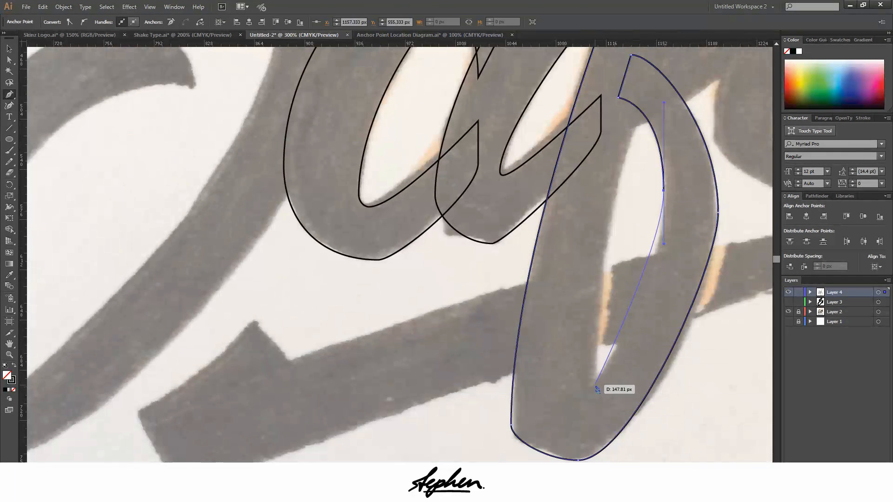
click(595, 386)
scroll(651, 326, up, 1)
drag(719, 246, 718, 232)
scroll(600, 344, down, 3)
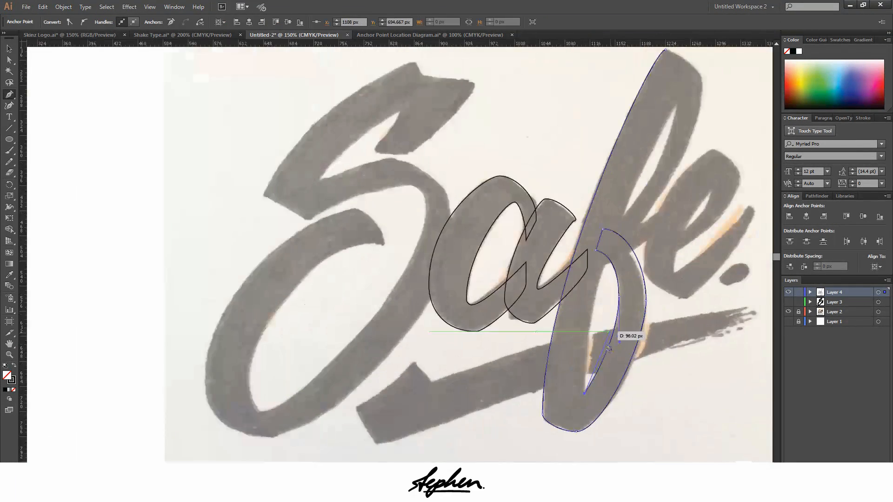
Trace the counter of the f's upper loop and the inner edge of its thin stroke down to the stroke's end
scroll(589, 372, up, 4)
scroll(591, 321, down, 5)
drag(730, 166, 730, 203)
mouse_move(637, 444)
mouse_down()
mouse_move(637, 307)
mouse_move(596, 347)
mouse_up()
Trace the outer right edge of the f's upper loop and close the outline at its peak
scroll(651, 309, up, 1)
drag(757, 166, 757, 196)
click(637, 309)
click(640, 342)
drag(743, 259, 753, 207)
scroll(731, 260, up, 1)
key(ctrl+z)
scroll(631, 356, down, 2)
drag(644, 416, 674, 415)
scroll(726, 205, up, 3)
drag(664, 167, 639, 167)
Draw the connecting stroke between the f and e as a closed shape with a short vertical end inside the e
scroll(640, 186, down, 5)
drag(472, 395, 493, 396)
drag(670, 286, 669, 261)
click(669, 236)
drag(477, 324, 415, 323)
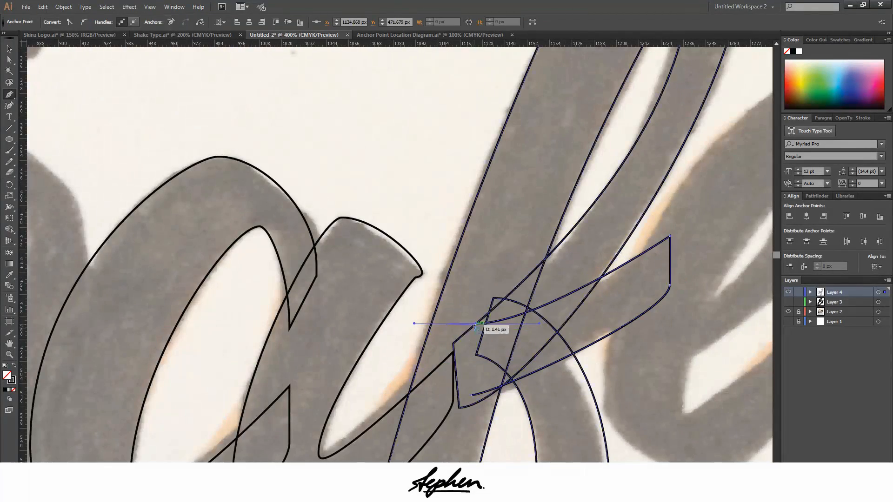
click(472, 395)
Trace the e's outer edge from its top around the leftmost and lowest points to the tip of the tail
scroll(483, 326, down, 1)
drag(668, 218, 629, 217)
scroll(639, 217, down, 4)
mouse_move(539, 311)
mouse_down()
mouse_move(538, 416)
mouse_move(538, 347)
mouse_up()
drag(620, 364, 657, 363)
drag(760, 186, 760, 175)
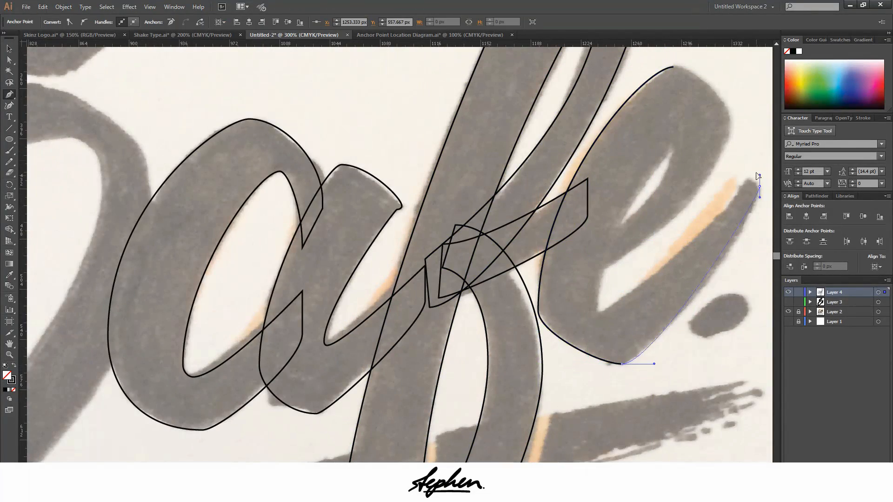
Round the tip of the e's tail with a vertical-handled anchor on its right and a horizontal-handled anchor on top
scroll(763, 182, up, 6)
drag(738, 218, 737, 198)
drag(644, 158, 620, 158)
scroll(600, 164, down, 5)
drag(410, 339, 356, 340)
key(ctrl+z)
scroll(602, 164, up, 5)
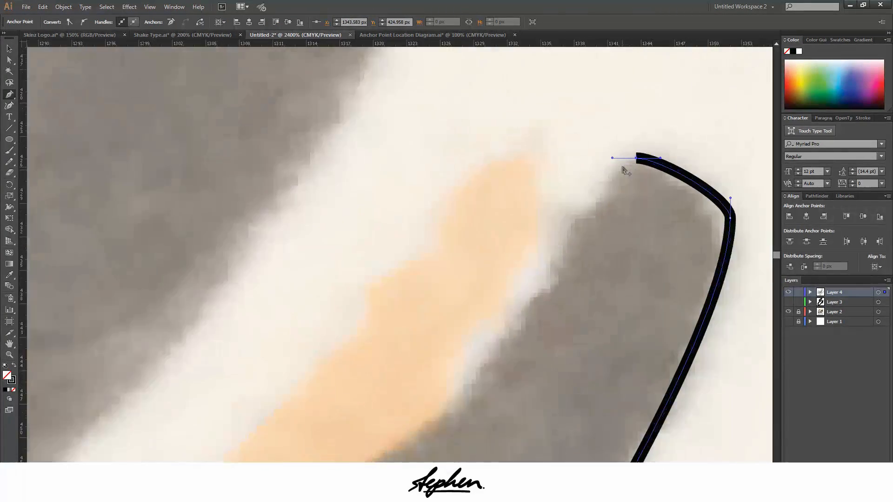
Trace the inner edge of the e's tail from its tip down to the lower corner of the opening
scroll(604, 197, up, 1)
drag(631, 156, 631, 320)
scroll(646, 109, down, 5)
drag(349, 381, 319, 381)
scroll(342, 382, up, 2)
click(358, 378)
scroll(380, 377, down, 4)
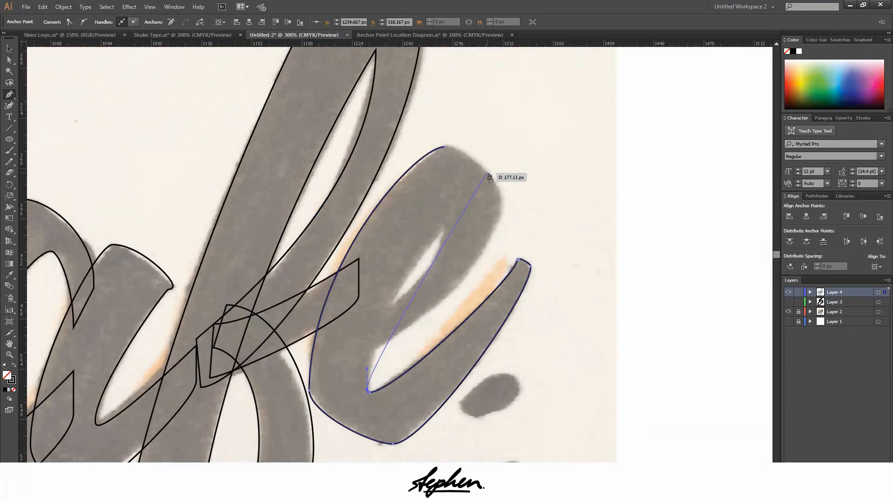
Trace the e's main stroke up to its rounded upper-right corner and close the outline at the top
drag(488, 177, 507, 178)
scroll(465, 165, up, 3)
click(550, 203)
scroll(551, 204, up, 1)
drag(560, 192, 560, 161)
drag(341, 124, 270, 124)
scroll(577, 261, down, 2)
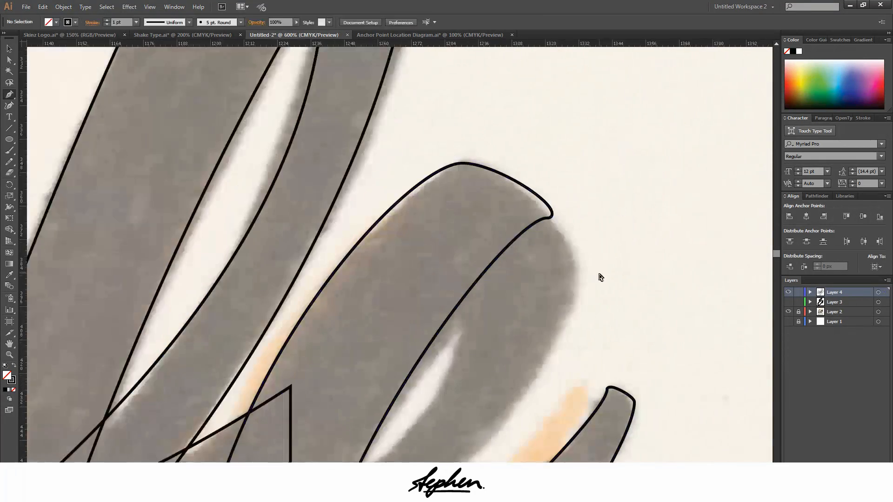
Start the e's loop inside the main stroke, redoing the first anchor, and trace the counter's right edge down into the stroke
scroll(599, 274, up, 1)
drag(450, 134, 516, 134)
key(ctrl+z)
drag(396, 142, 381, 170)
scroll(389, 135, down, 1)
drag(385, 131, 369, 312)
drag(207, 340, 40, 340)
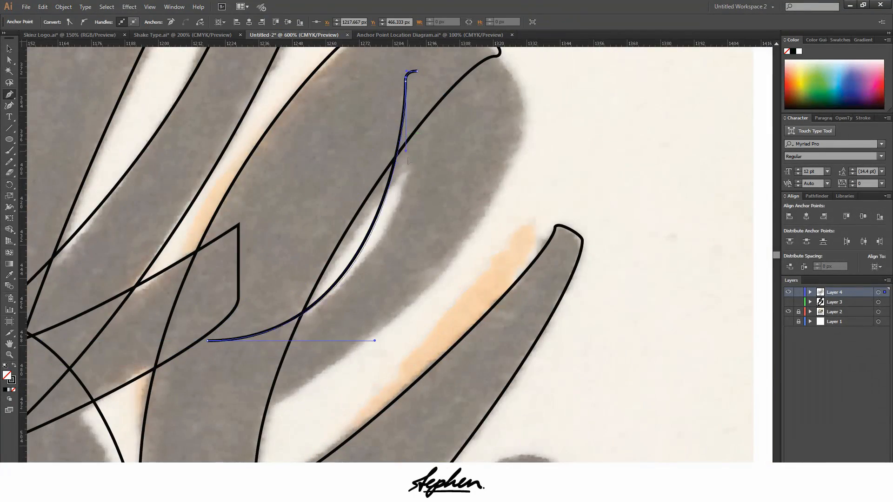
Trace the e's loop from the counter's lower end around its outer right edge and close the outline at the top
click(208, 340)
scroll(233, 400, down, 1)
click(210, 413)
scroll(274, 360, down, 1)
drag(209, 384, 327, 384)
drag(428, 186, 428, 96)
scroll(419, 170, up, 3)
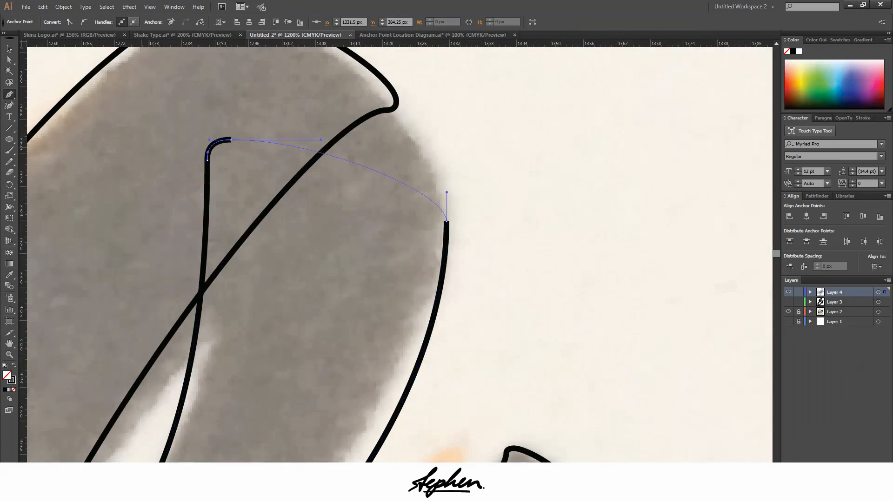
drag(229, 139, 172, 139)
Trace the period after the e as an oval with horizontal handles on top and bottom and vertical handles on the sides
scroll(483, 149, down, 4)
drag(568, 238, 544, 238)
drag(452, 323, 452, 352)
drag(505, 354, 533, 354)
drag(612, 279, 613, 254)
scroll(613, 277, down, 7)
Show Layer 3 with the finished S and start the underline swash by tracing its blunt left end down to the lower corner
click(789, 302)
scroll(456, 354, up, 4)
mouse_move(491, 187)
mouse_down()
mouse_move(472, 187)
mouse_move(504, 247)
mouse_up()
scroll(484, 192, up, 5)
mouse_move(373, 351)
mouse_down()
mouse_move(344, 351)
mouse_move(369, 381)
mouse_up()
scroll(539, 409, down, 1)
scroll(474, 373, down, 2)
click(75, 376)
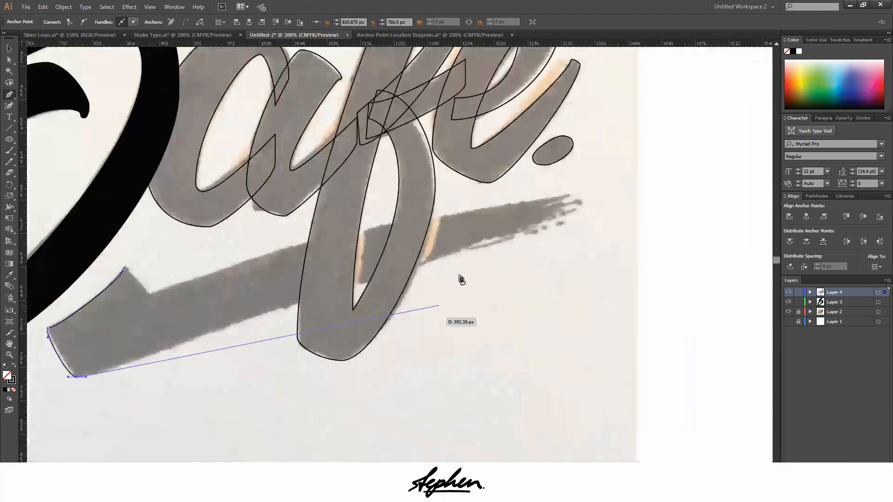
Undo the last swash segment and trace the swash's lower edge from the left corner to the tip at its right end
key(ctrl+z)
scroll(51, 390, up, 5)
drag(246, 303, 300, 303)
drag(300, 302, 260, 303)
scroll(460, 272, down, 7)
drag(442, 275, 483, 276)
scroll(689, 184, up, 1)
mouse_move(691, 202)
mouse_down()
mouse_move(783, 202)
mouse_move(693, 202)
mouse_up()
scroll(688, 184, up, 4)
scroll(726, 203, up, 4)
click(747, 219)
scroll(758, 186, down, 8)
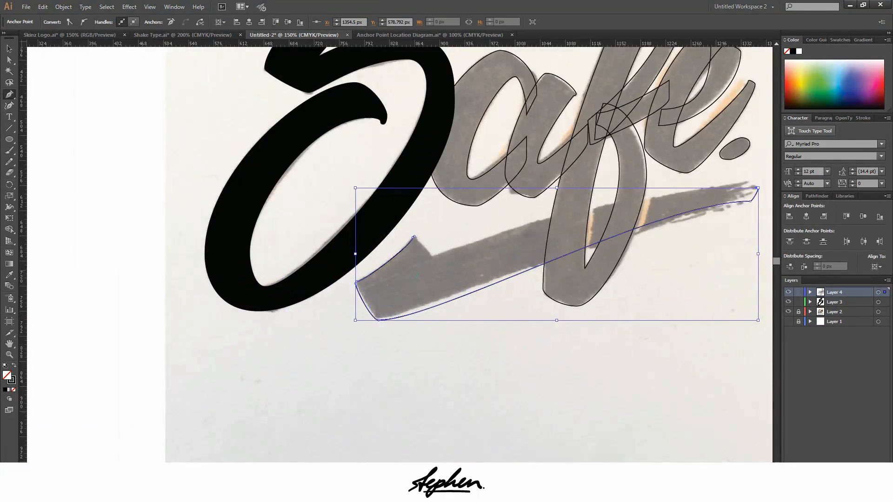
Trace the swash's upper edge back to the notch at its left end, then adjust the edge curves' handles with the Direct Selection tool
mouse_move(441, 252)
mouse_down()
mouse_move(442, 305)
mouse_move(441, 259)
mouse_up()
click(441, 252)
scroll(768, 175, up, 1)
drag(766, 189, 666, 189)
drag(331, 280, 305, 281)
key(a)
drag(665, 189, 560, 188)
drag(359, 280, 375, 280)
scroll(293, 273, up, 3)
scroll(329, 305, down, 8)
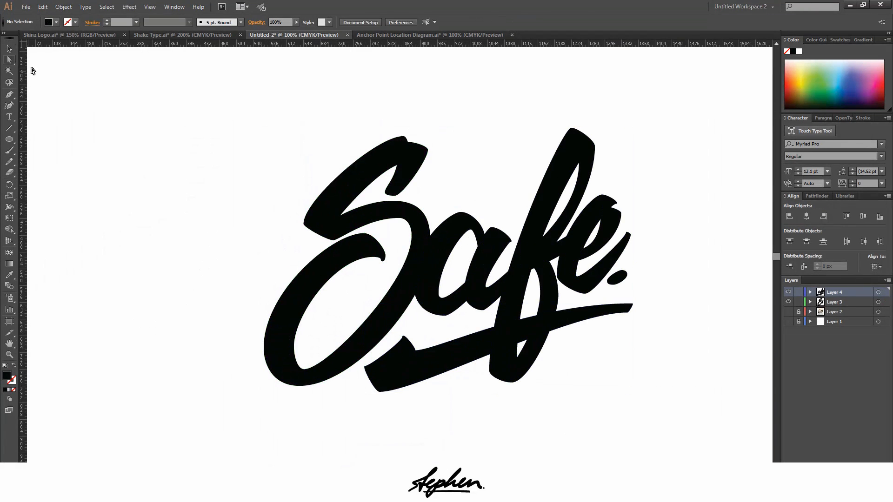
List the paths in Layer 4 and expand the selected S's fill and stroke into separate shapes
scroll(108, 366, up, 3)
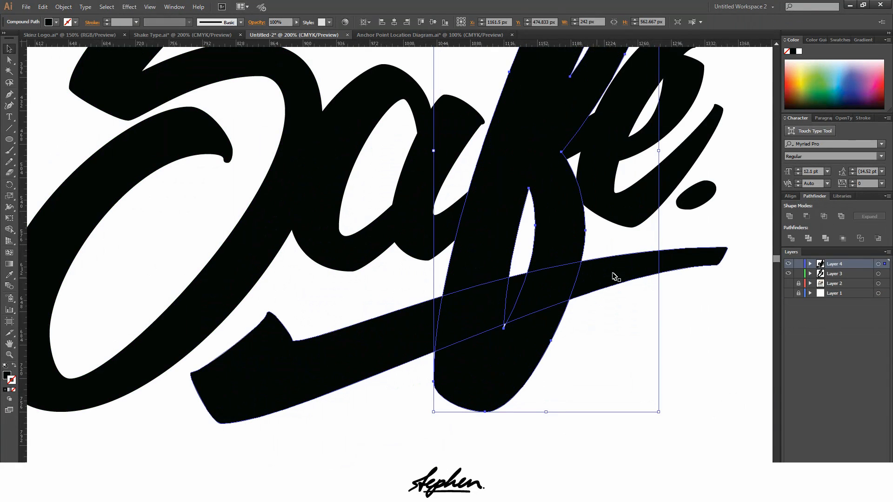
click(810, 292)
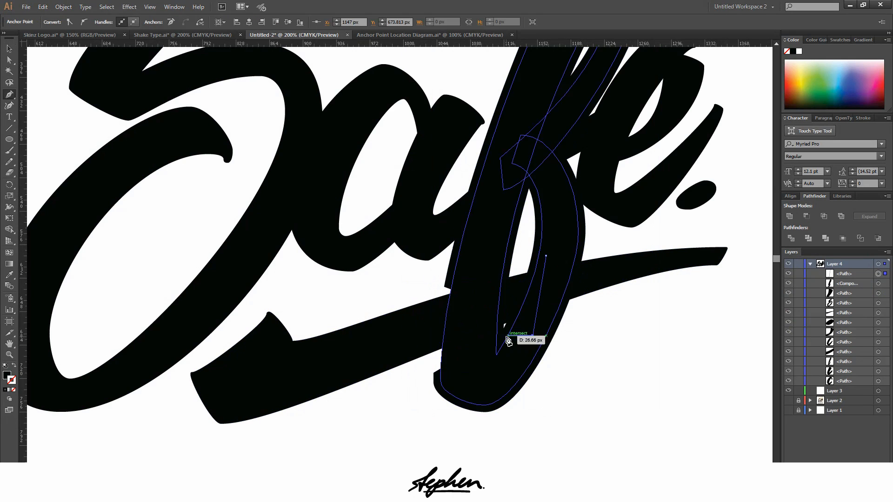
key(ctrl+0)
key(ctrl+1)
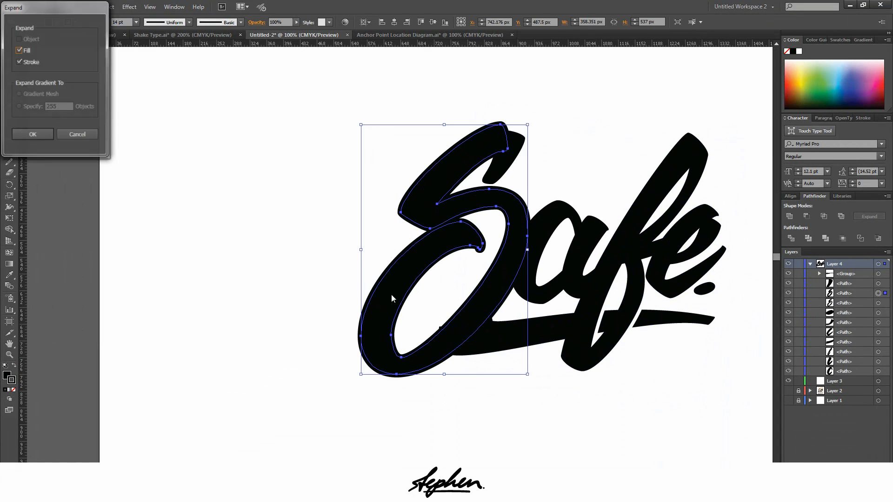
key(Return)
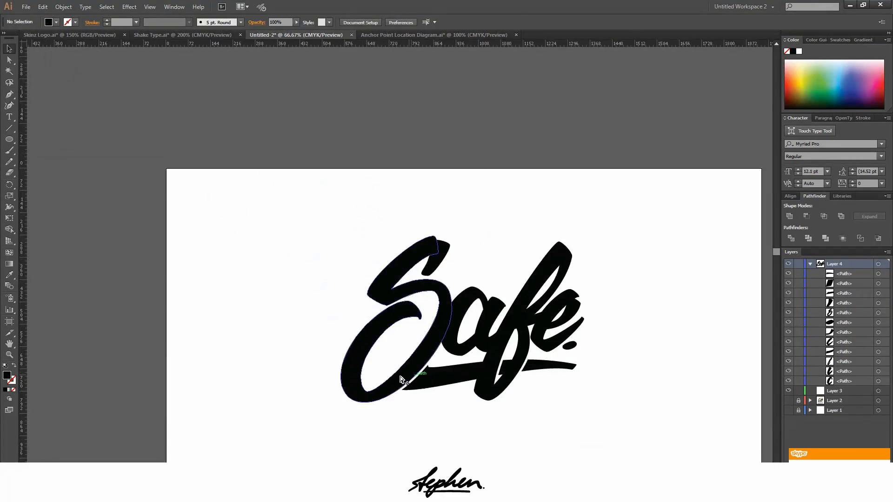